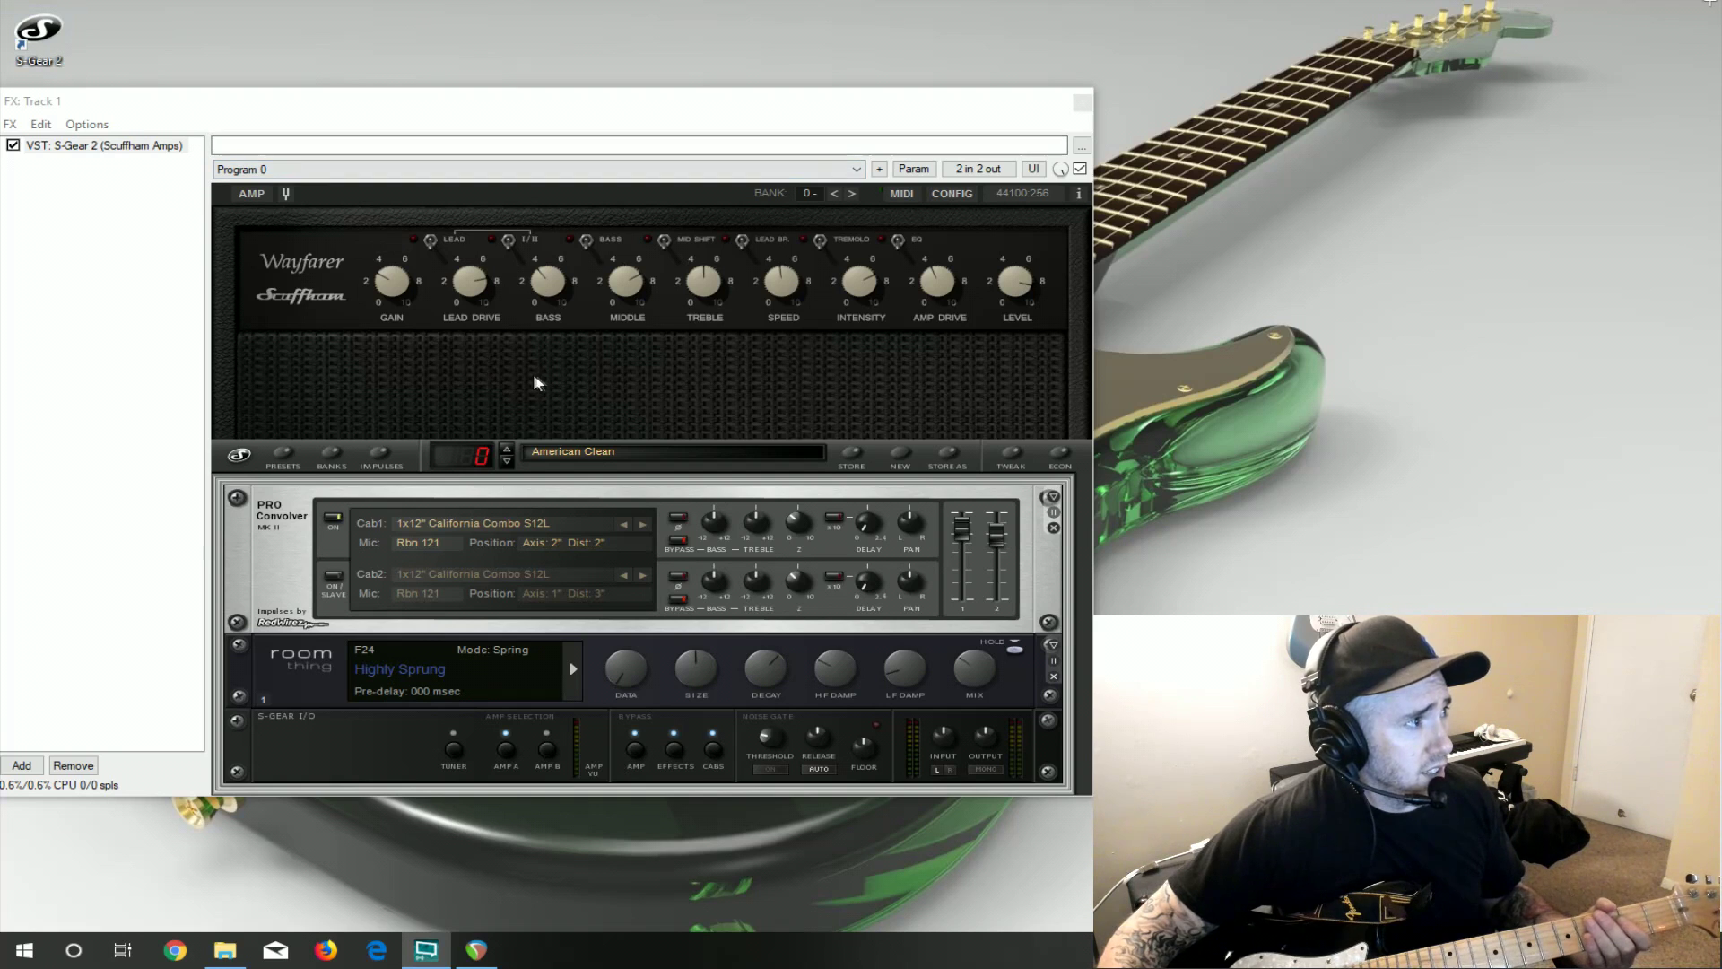
# Show S-Gear 2 in Track 1's FX window running the Wayfarer amp's American Clean preset.
pyautogui.moveTo(434, 287)
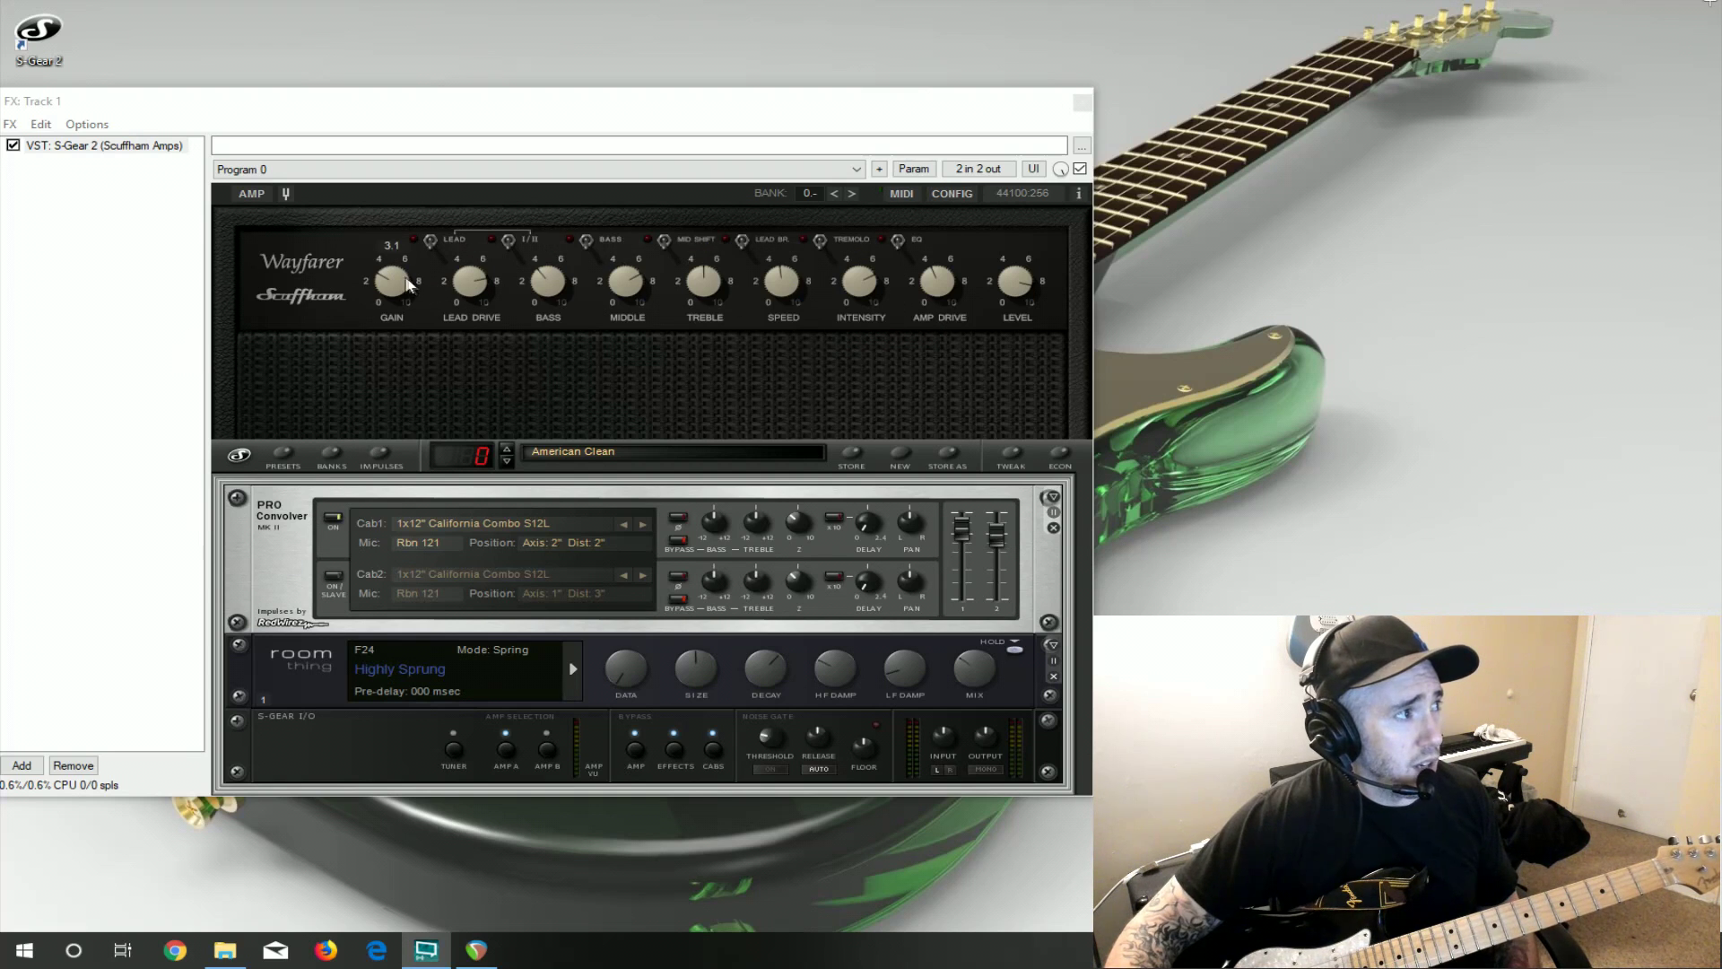
# Engage the Wayfarer's bass switch, then switch the amp model to The Duke.
pyautogui.click(433, 243)
pyautogui.click(587, 239)
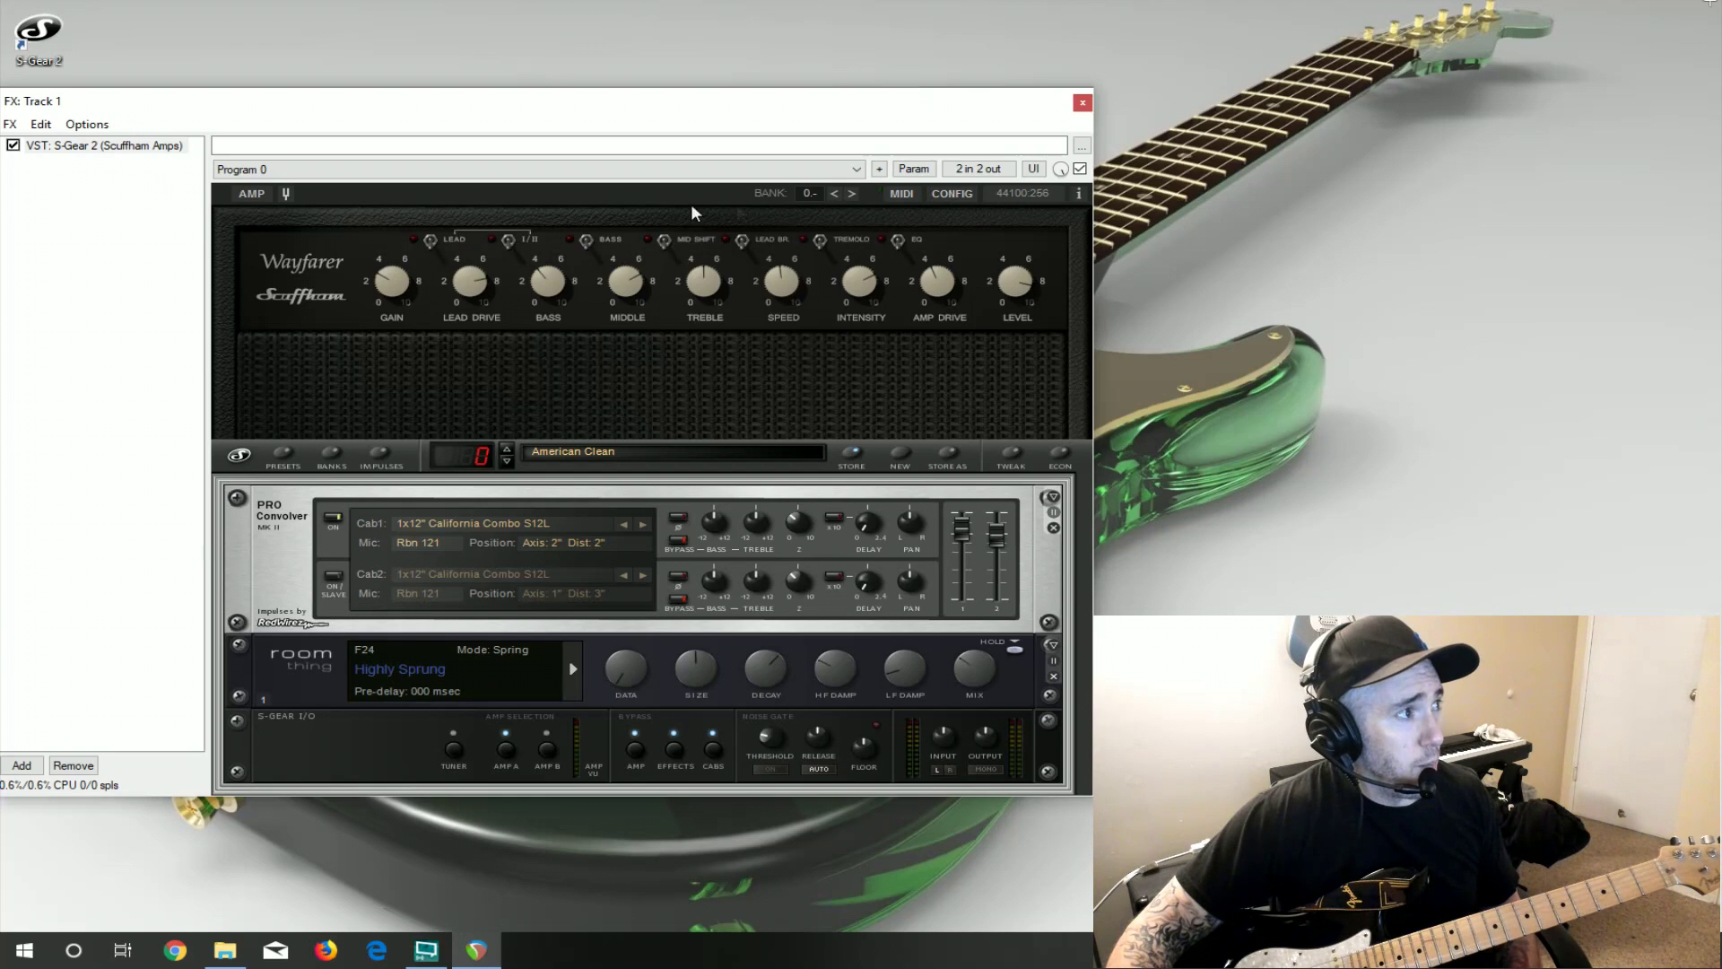
pyautogui.rightClick(406, 355)
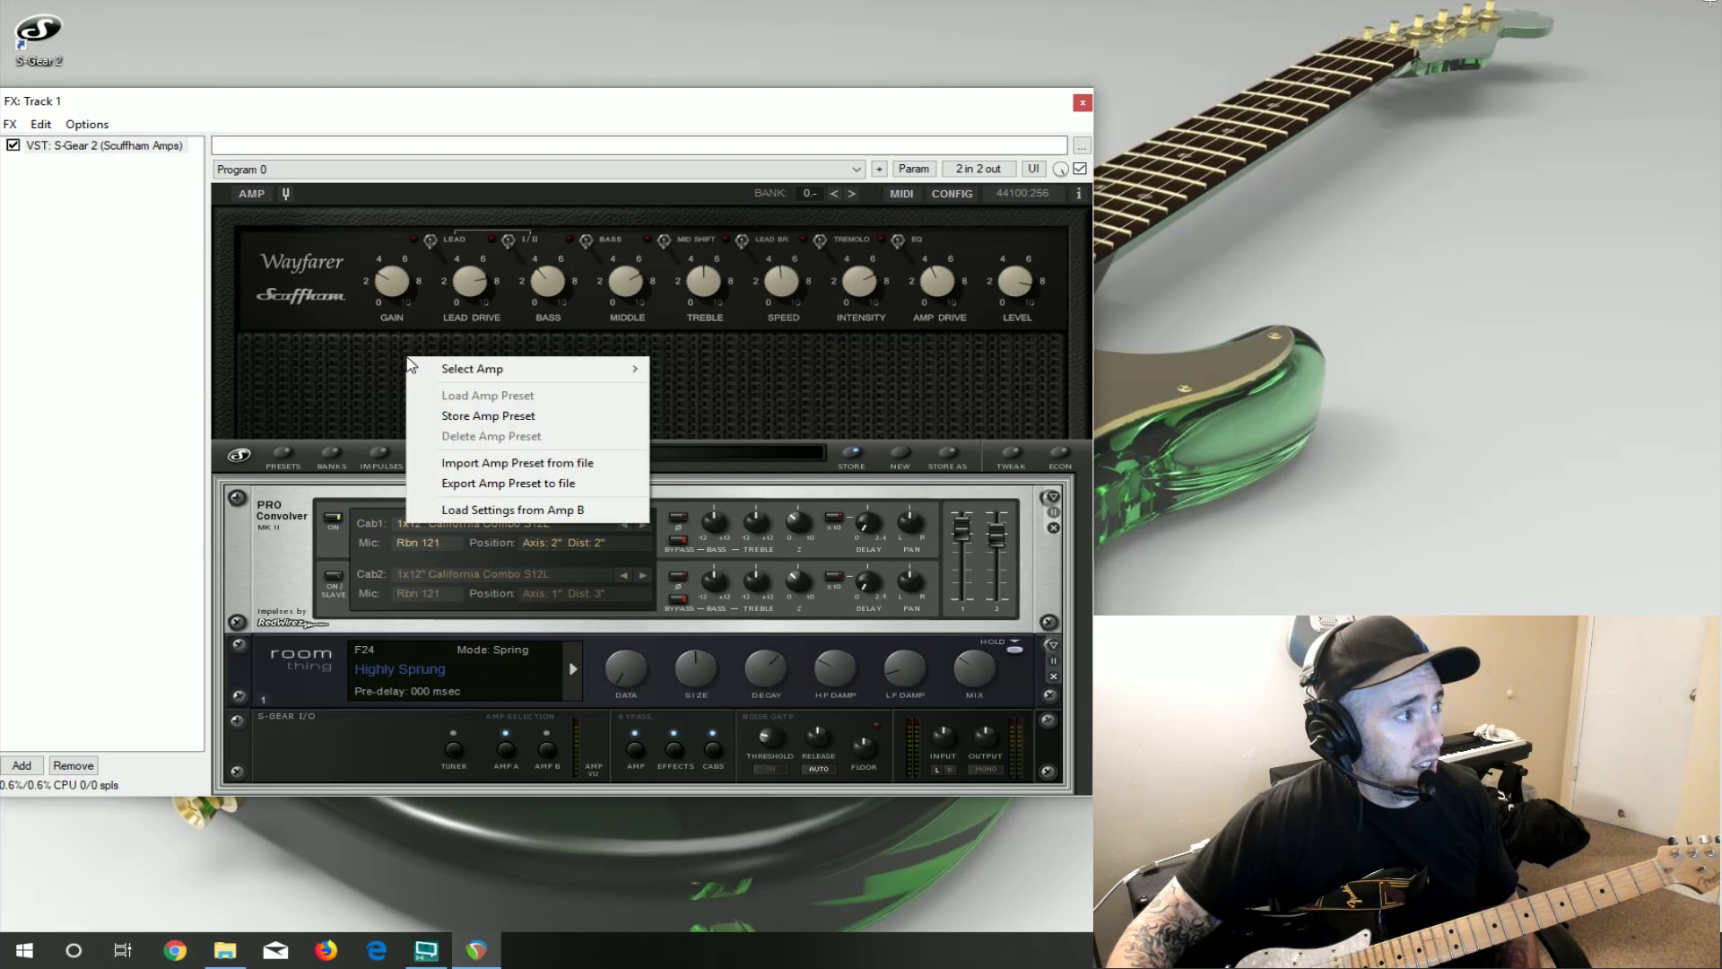
pyautogui.moveTo(449, 370)
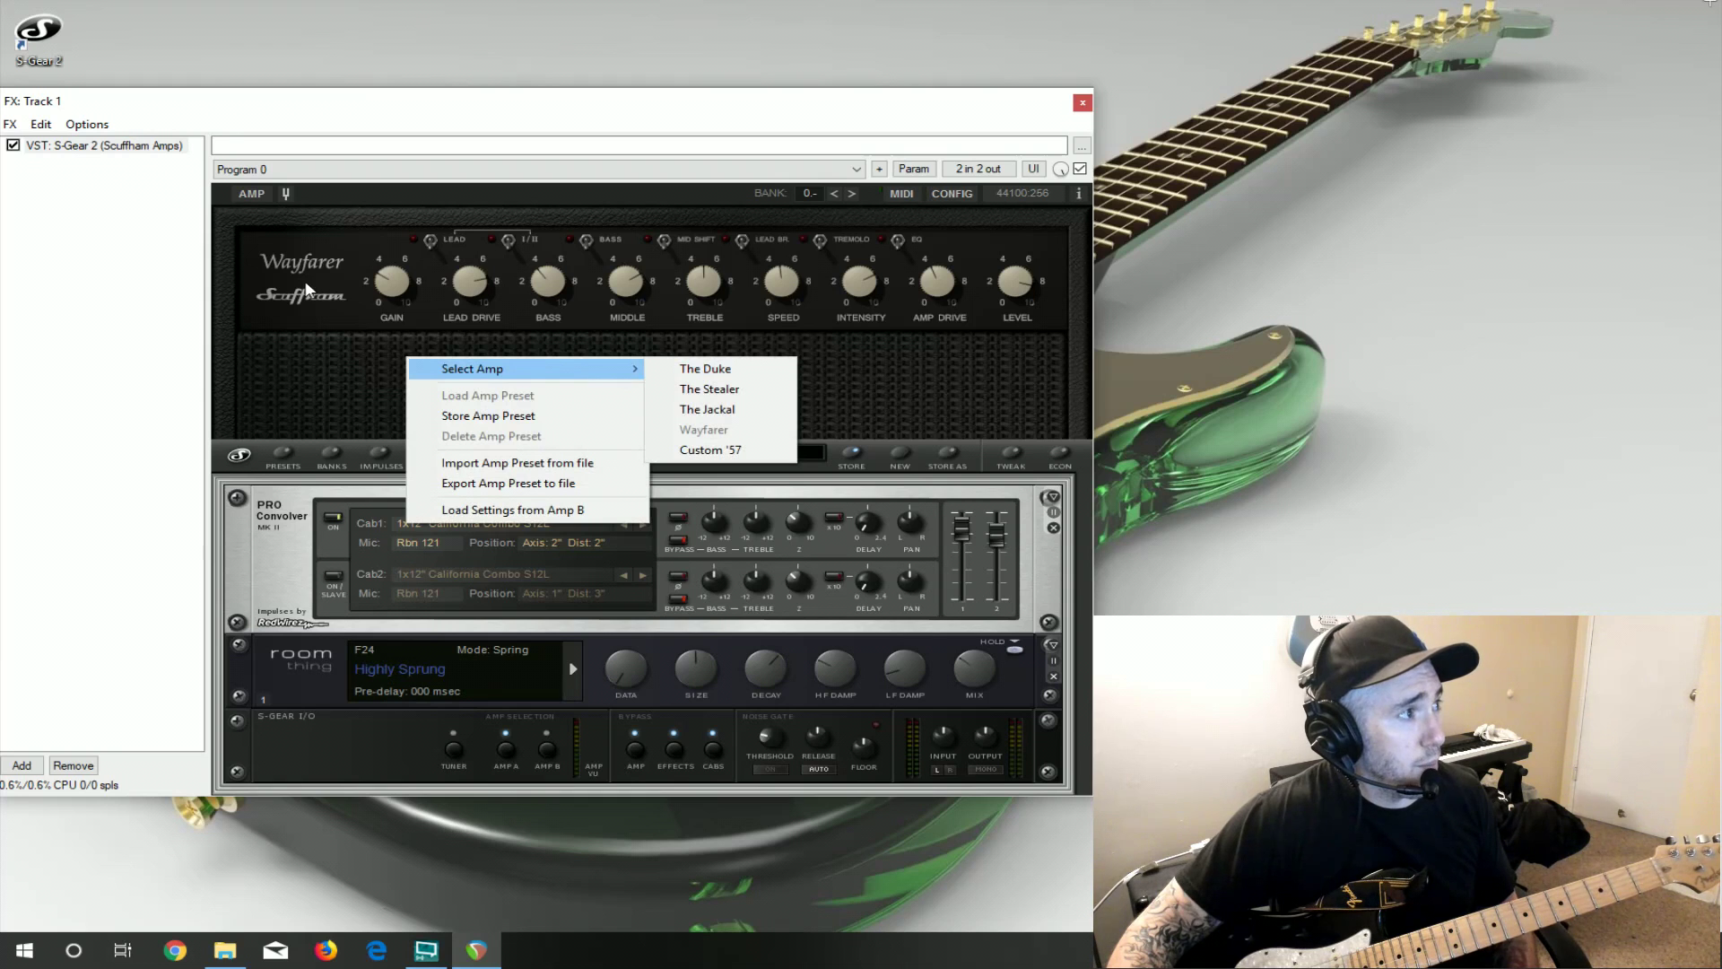
pyautogui.click(491, 375)
pyautogui.click(508, 375)
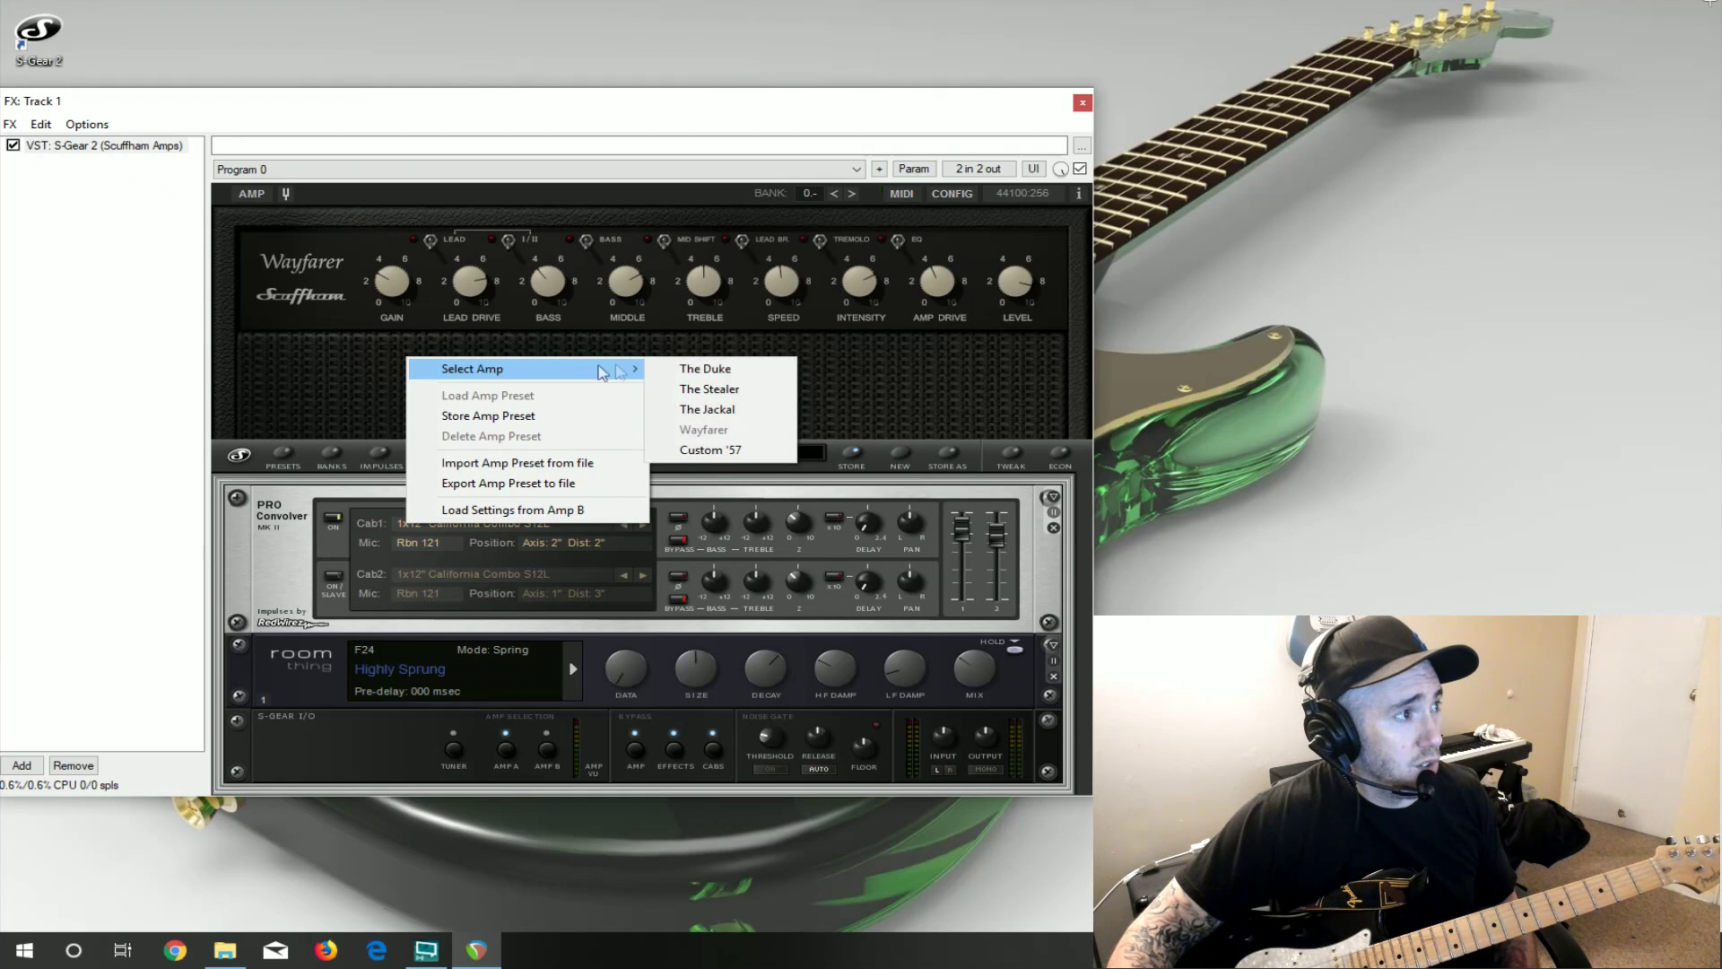
pyautogui.click(691, 367)
# Try The Stealer and Custom '57 amp models, then return to the Wayfarer.
pyautogui.rightClick(545, 362)
pyautogui.click(589, 375)
pyautogui.press('Down')
pyautogui.press('Return')
pyautogui.rightClick(590, 377)
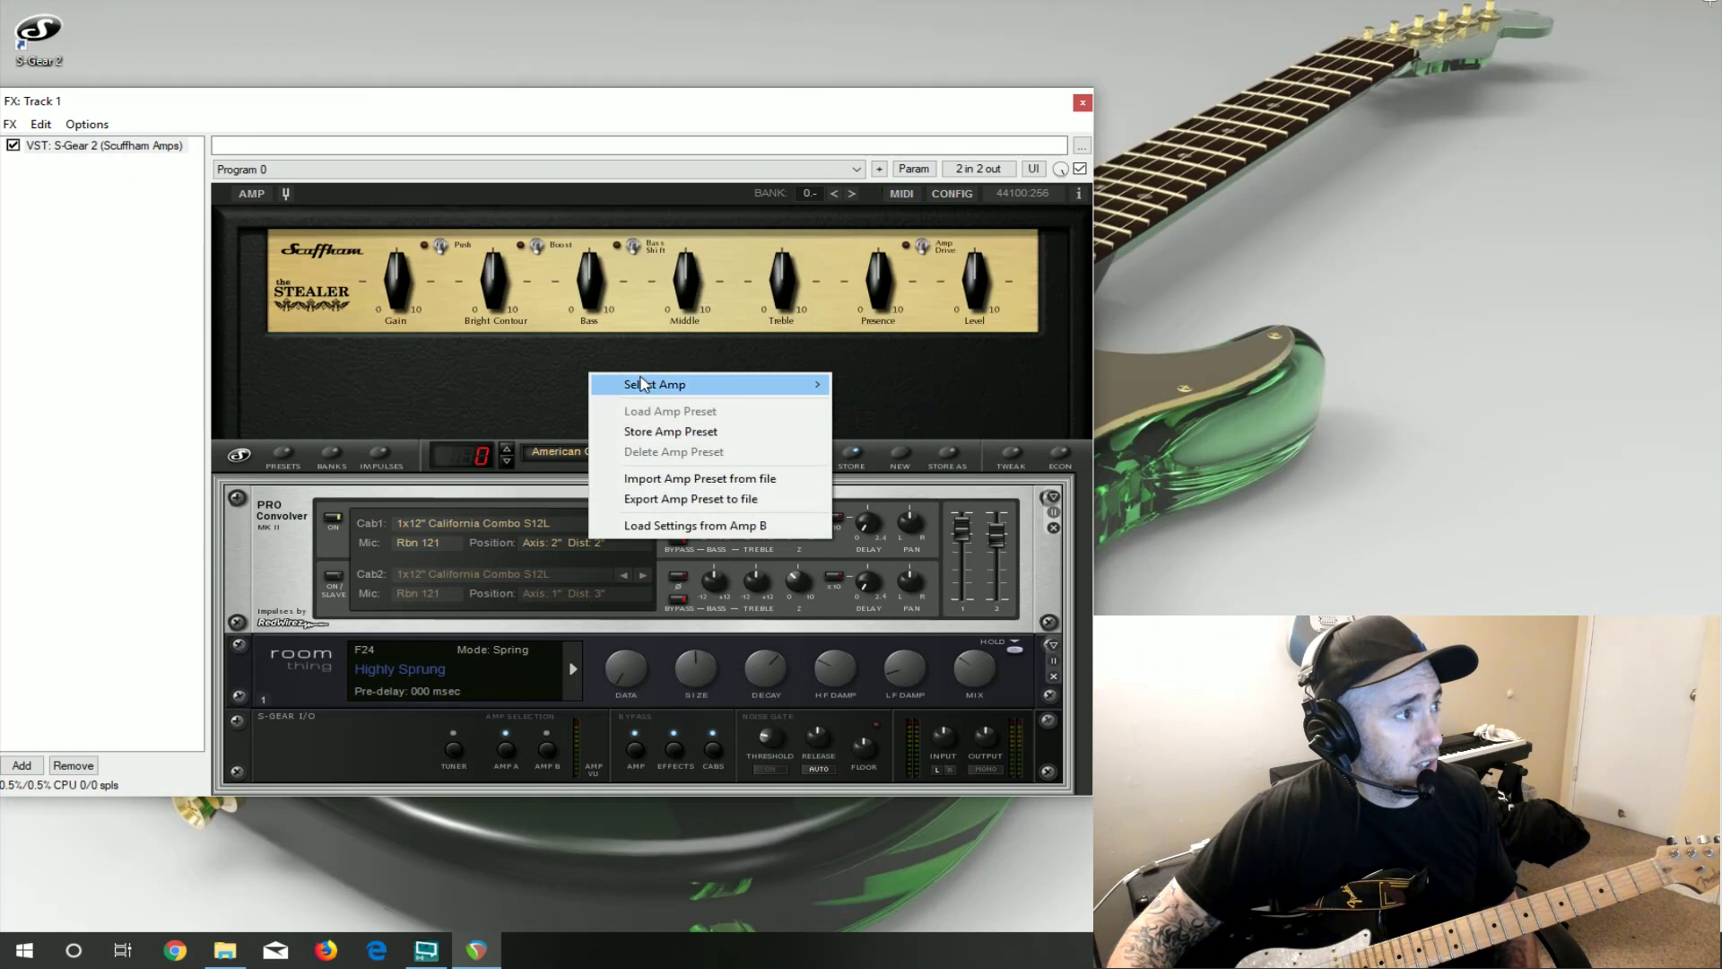
pyautogui.click(645, 384)
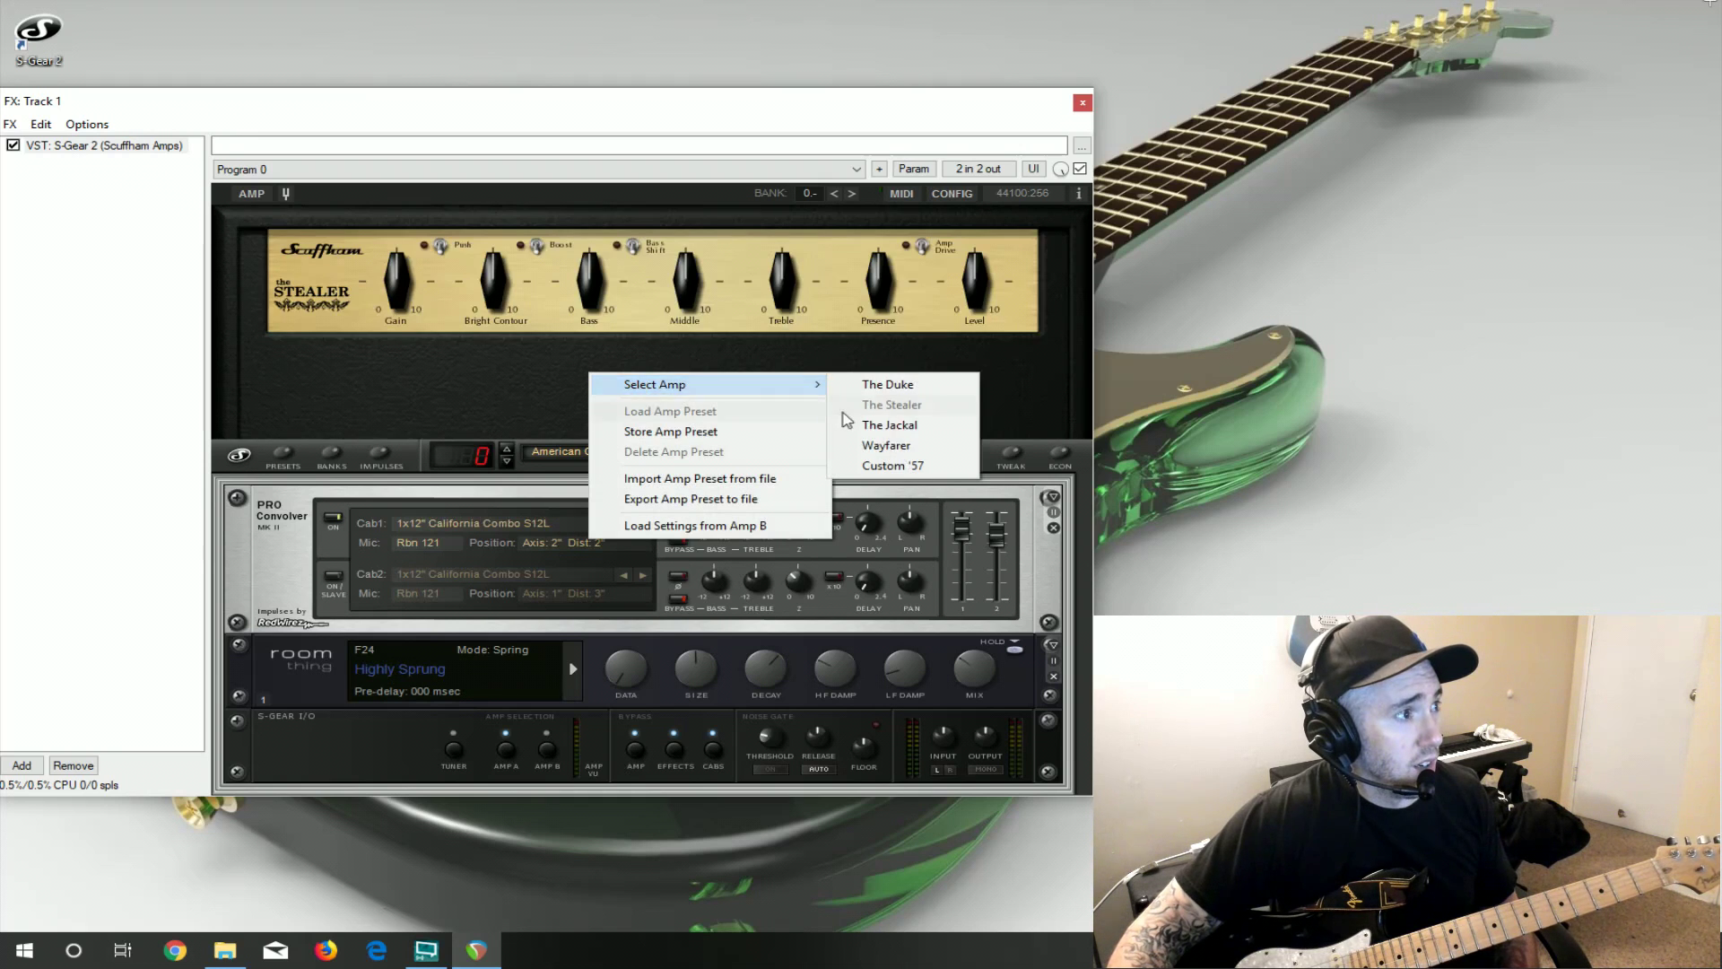
pyautogui.click(885, 466)
pyautogui.rightClick(489, 372)
pyautogui.click(550, 380)
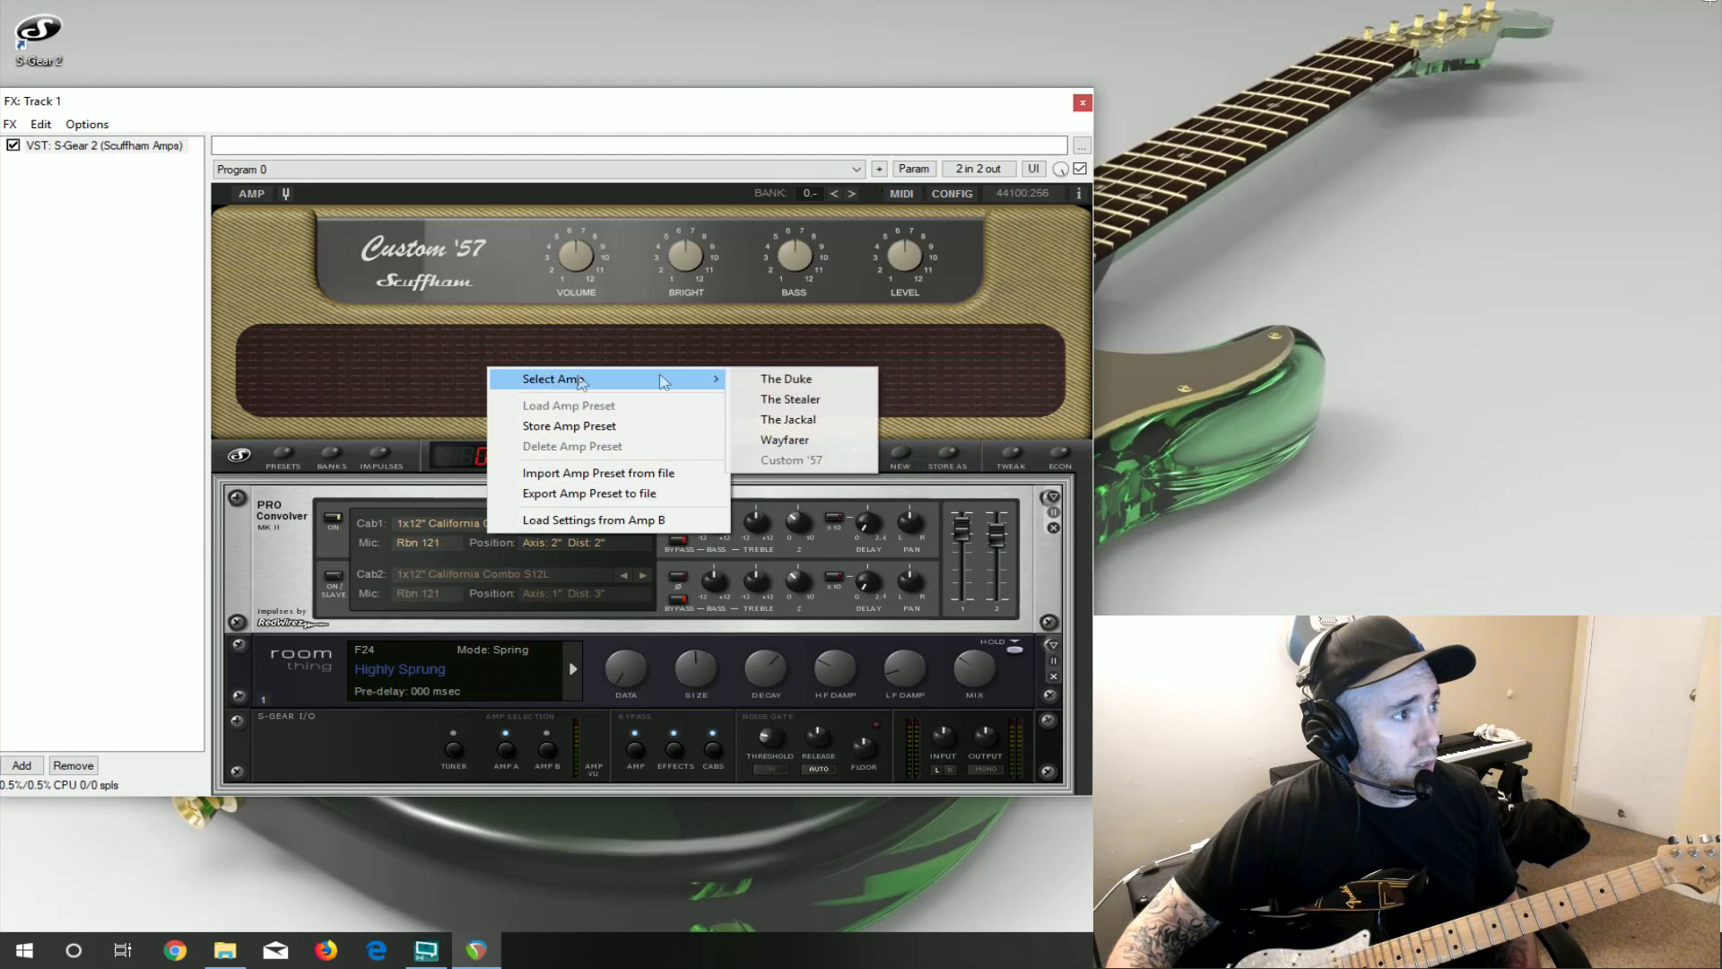
pyautogui.click(788, 439)
# Audition The Jackal, The Stealer and The Duke, then settle back on the Wayfarer.
pyautogui.rightClick(732, 377)
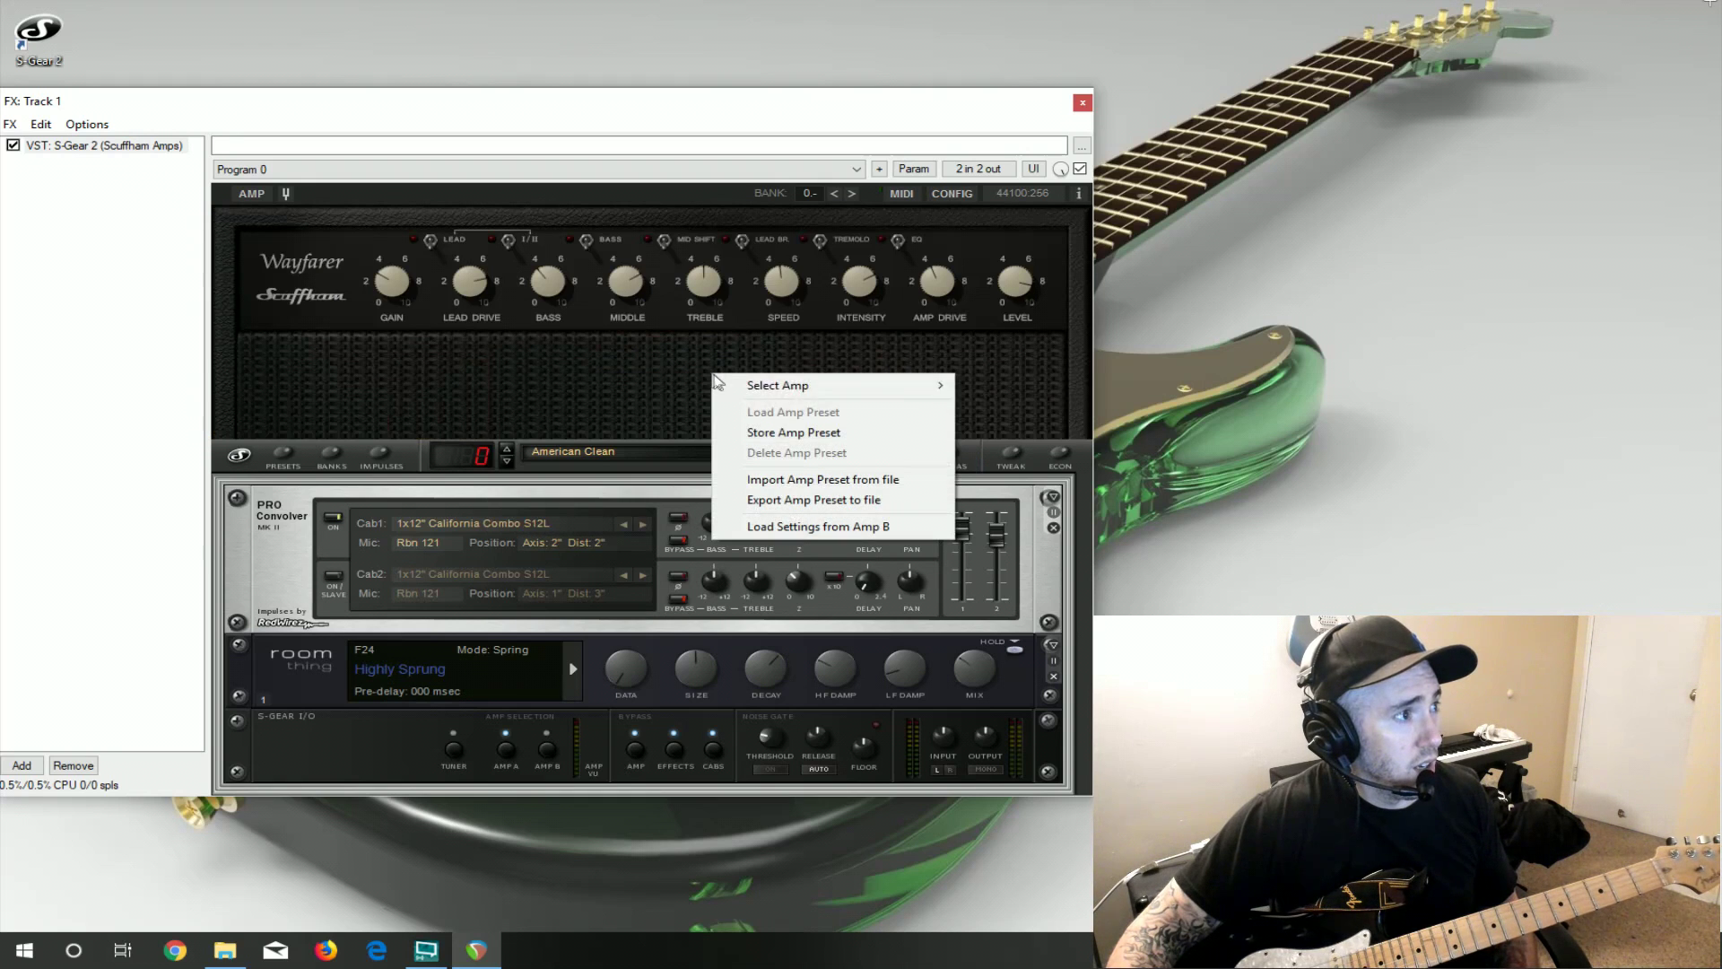
pyautogui.click(758, 385)
pyautogui.click(996, 427)
pyautogui.rightClick(750, 376)
pyautogui.click(762, 388)
pyautogui.click(999, 415)
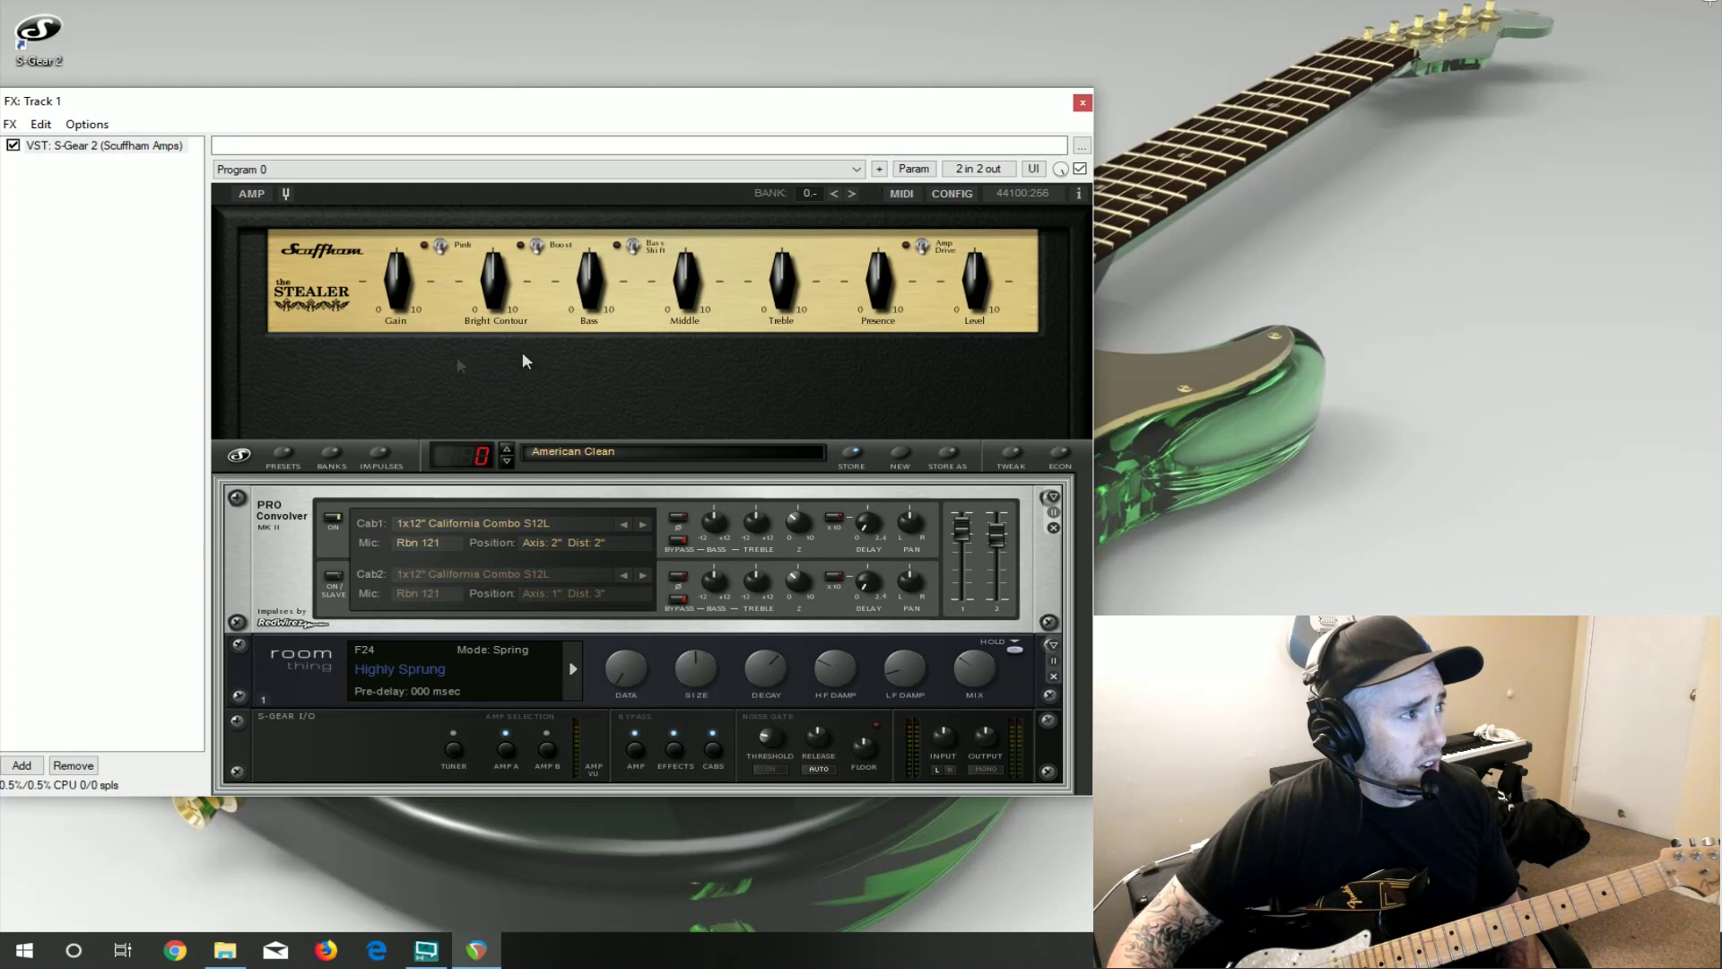
pyautogui.rightClick(483, 350)
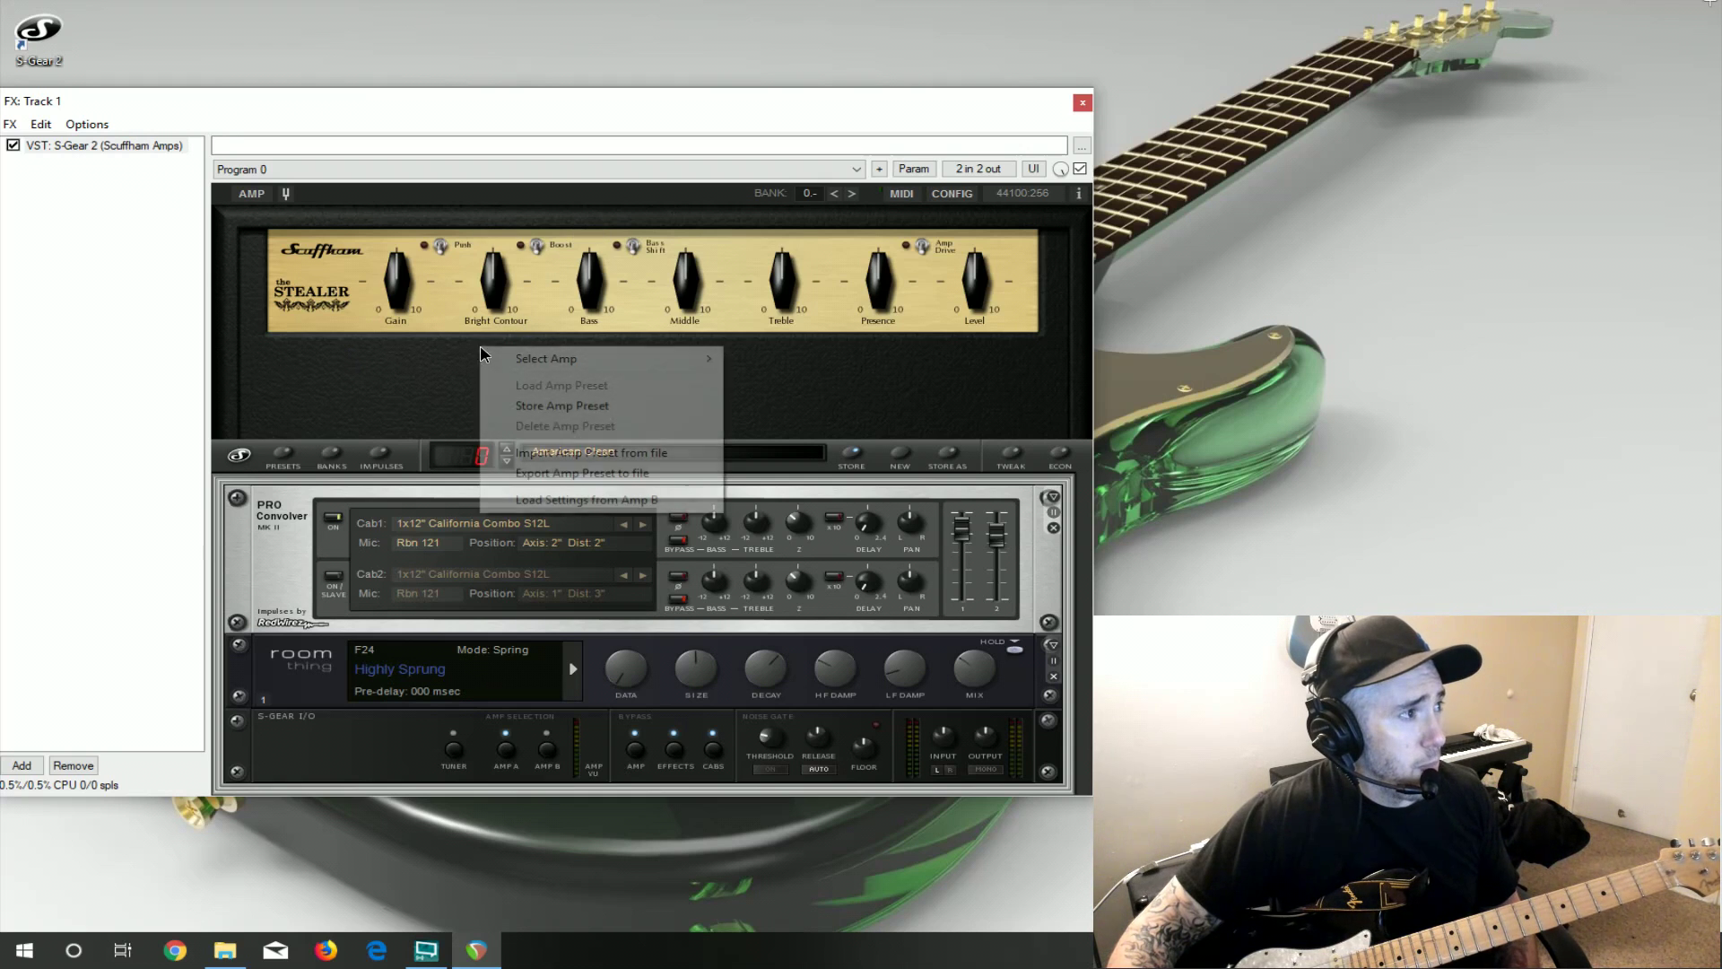
pyautogui.moveTo(535, 359)
pyautogui.click(761, 359)
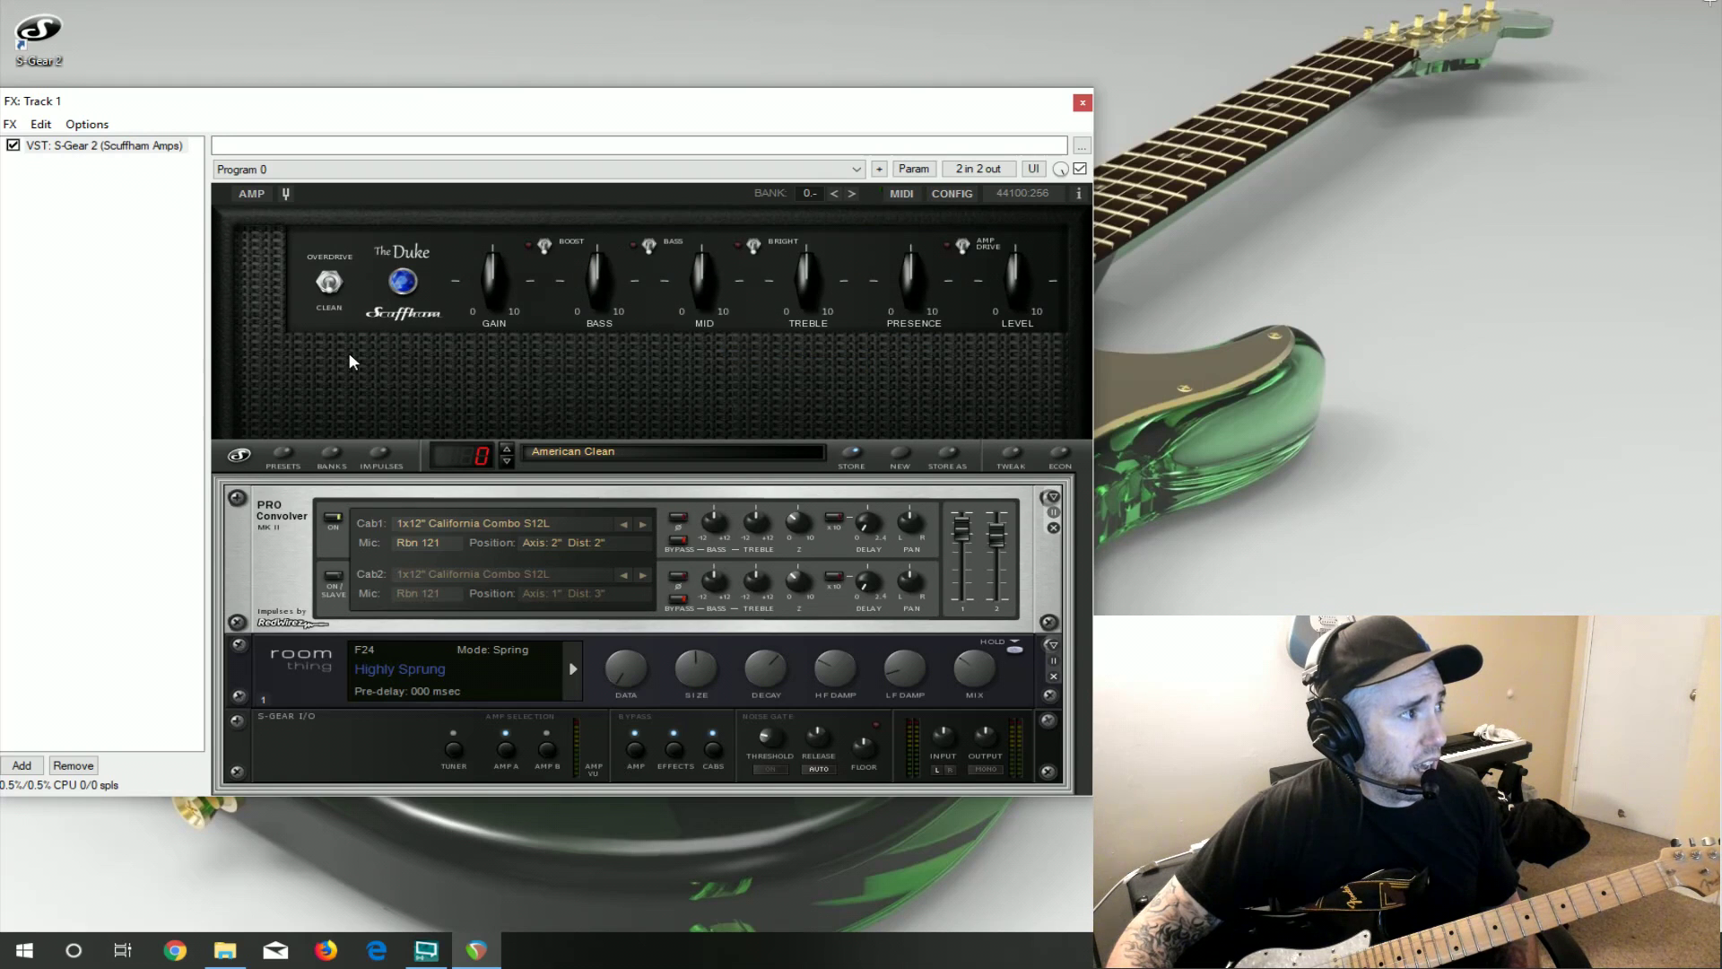
pyautogui.rightClick(378, 363)
pyautogui.moveTo(597, 377)
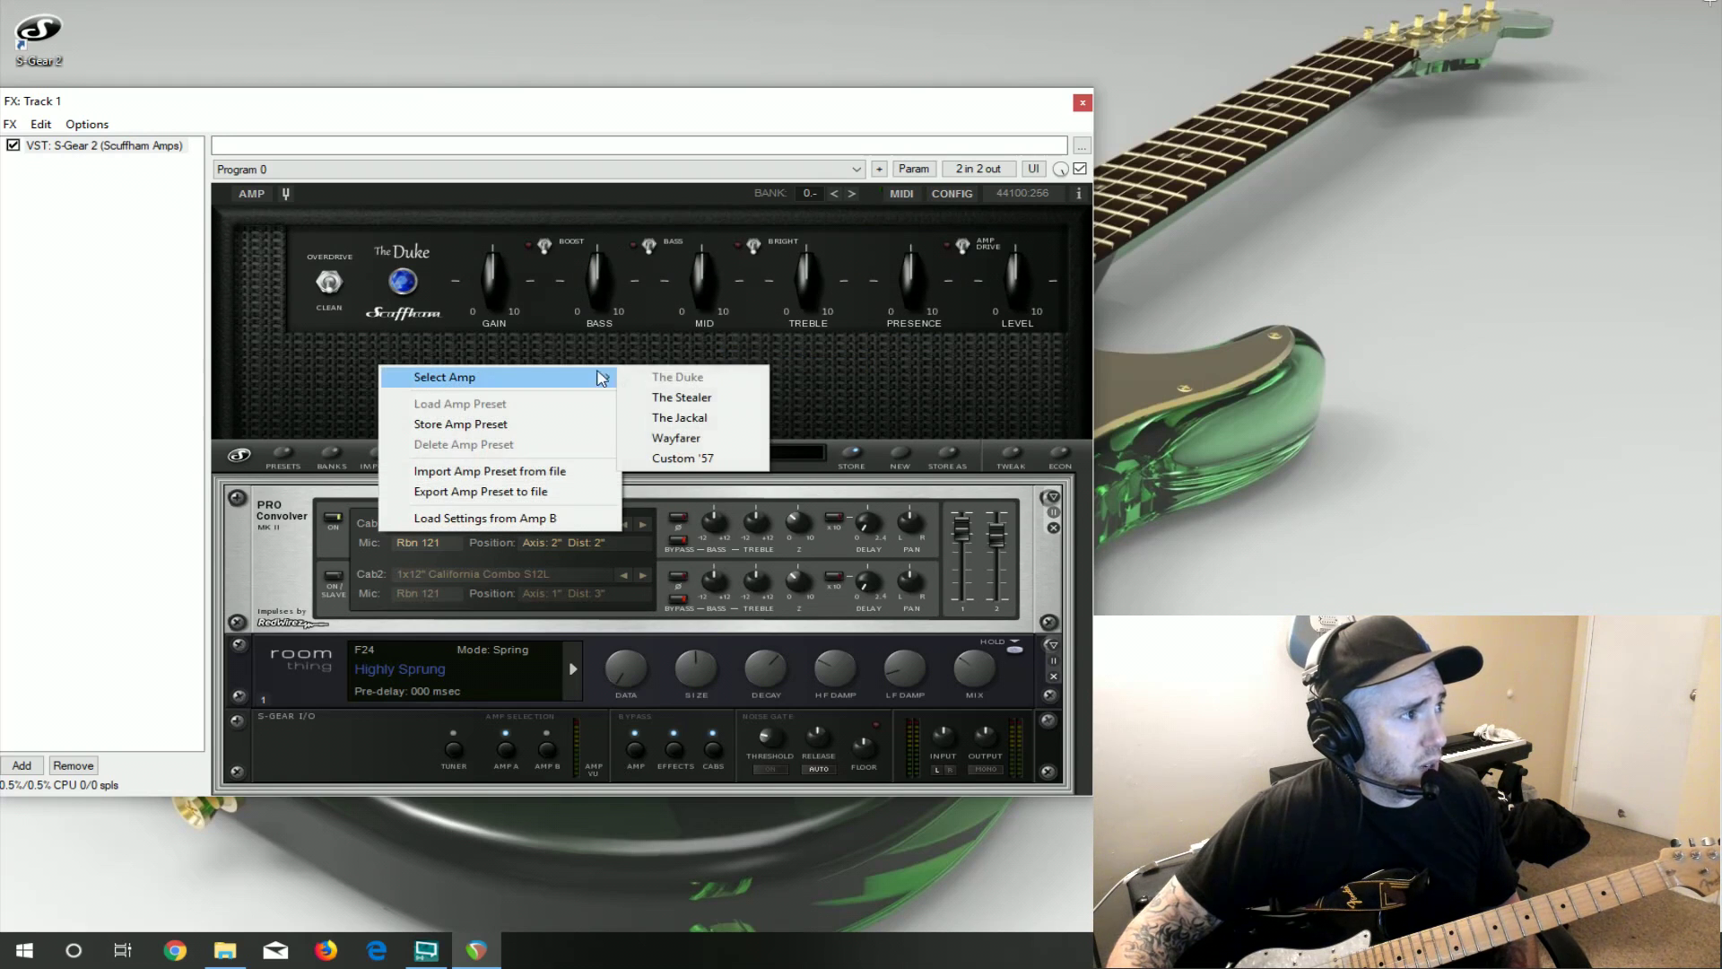
pyautogui.click(679, 437)
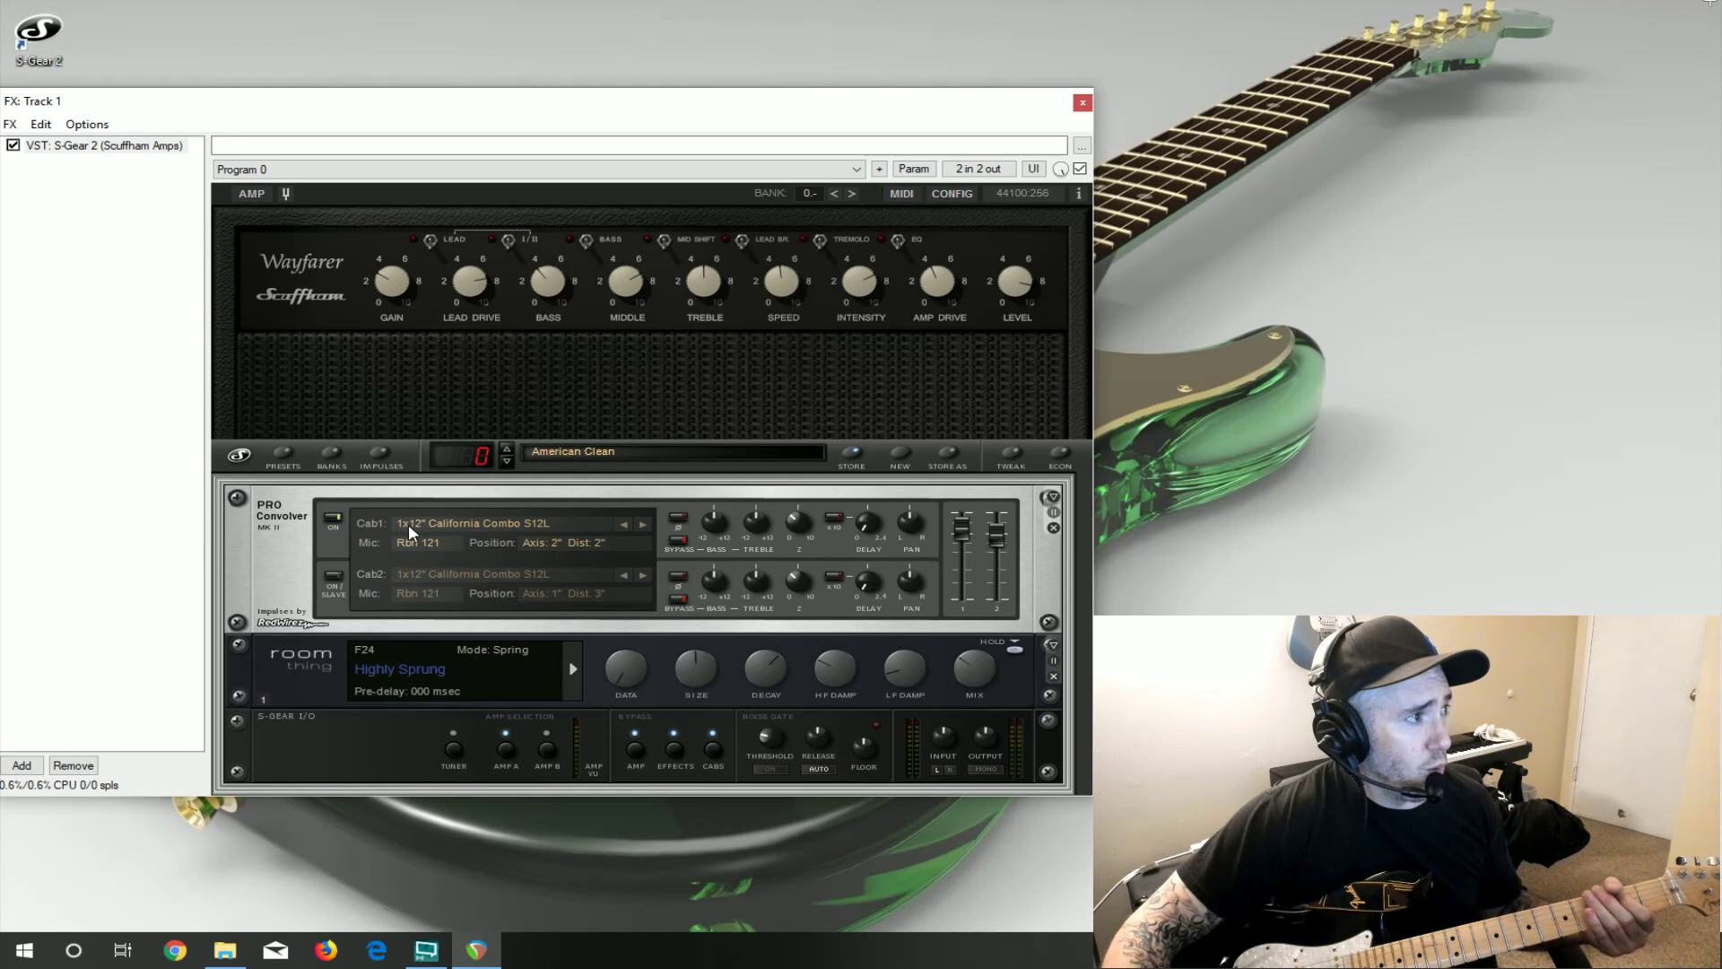
# Step cabinet 1 through speaker models, past 2x12 Vintage British Blues to 4x12 Modern S12M20.
pyautogui.click(640, 525)
pyautogui.click(640, 524)
pyautogui.click(639, 524)
pyautogui.click(640, 524)
pyautogui.click(640, 524)
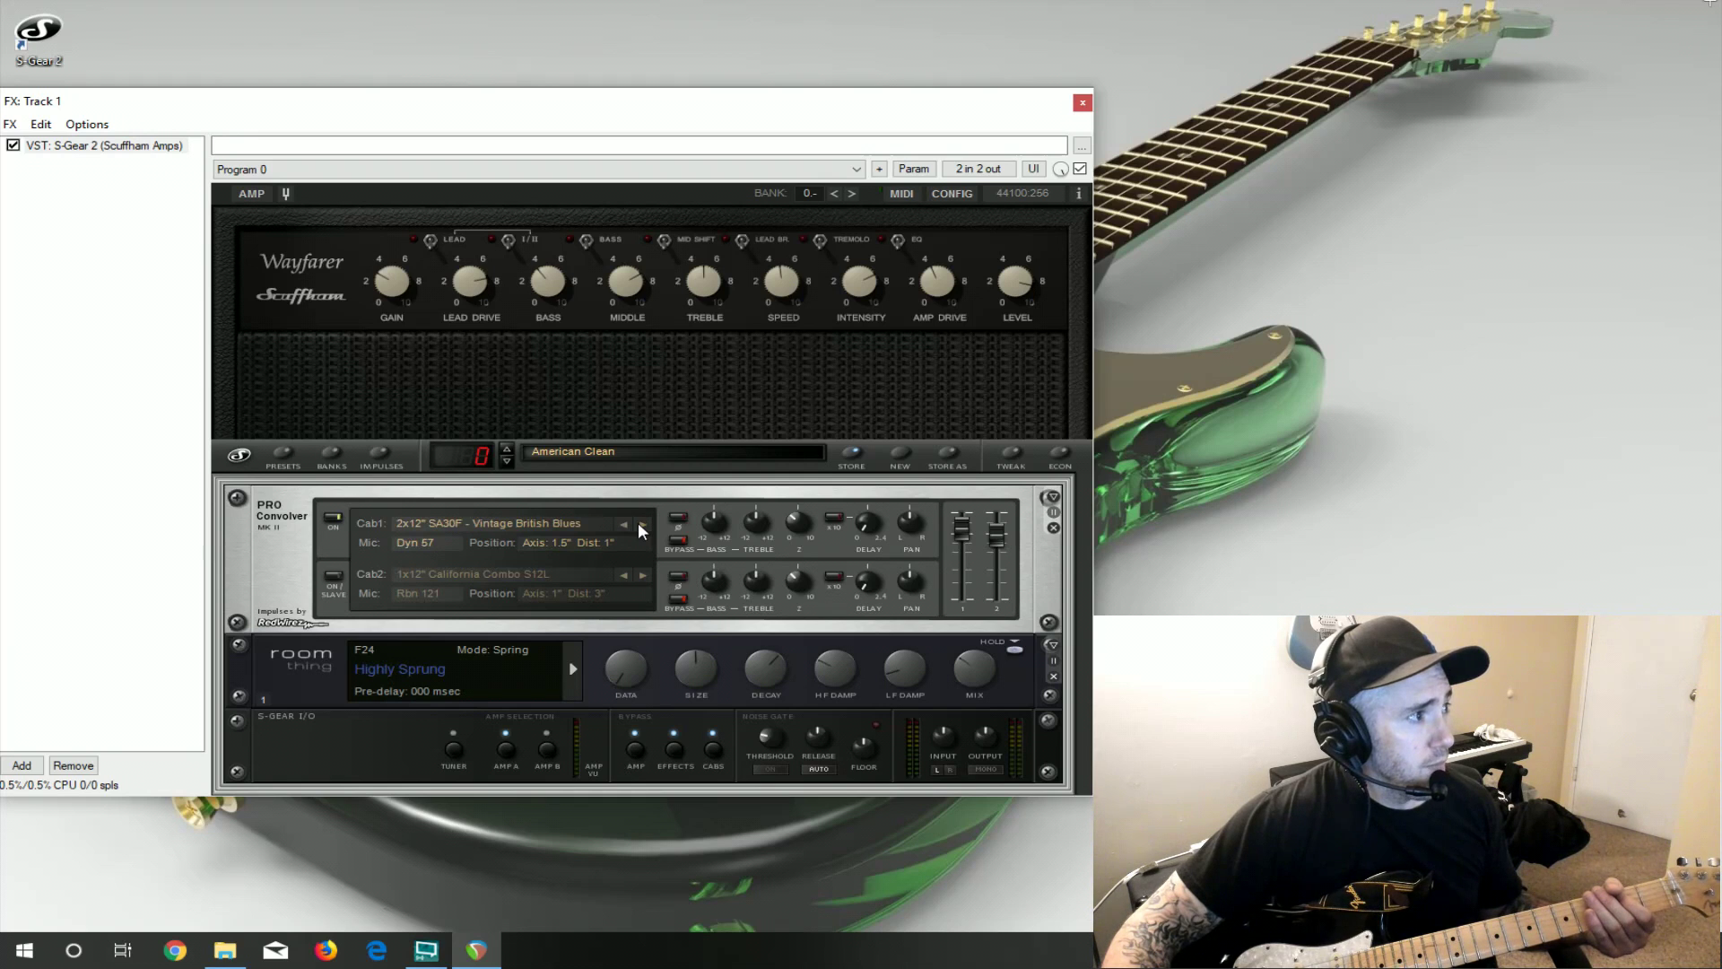
pyautogui.click(639, 524)
pyautogui.click(640, 524)
pyautogui.click(639, 524)
pyautogui.click(640, 524)
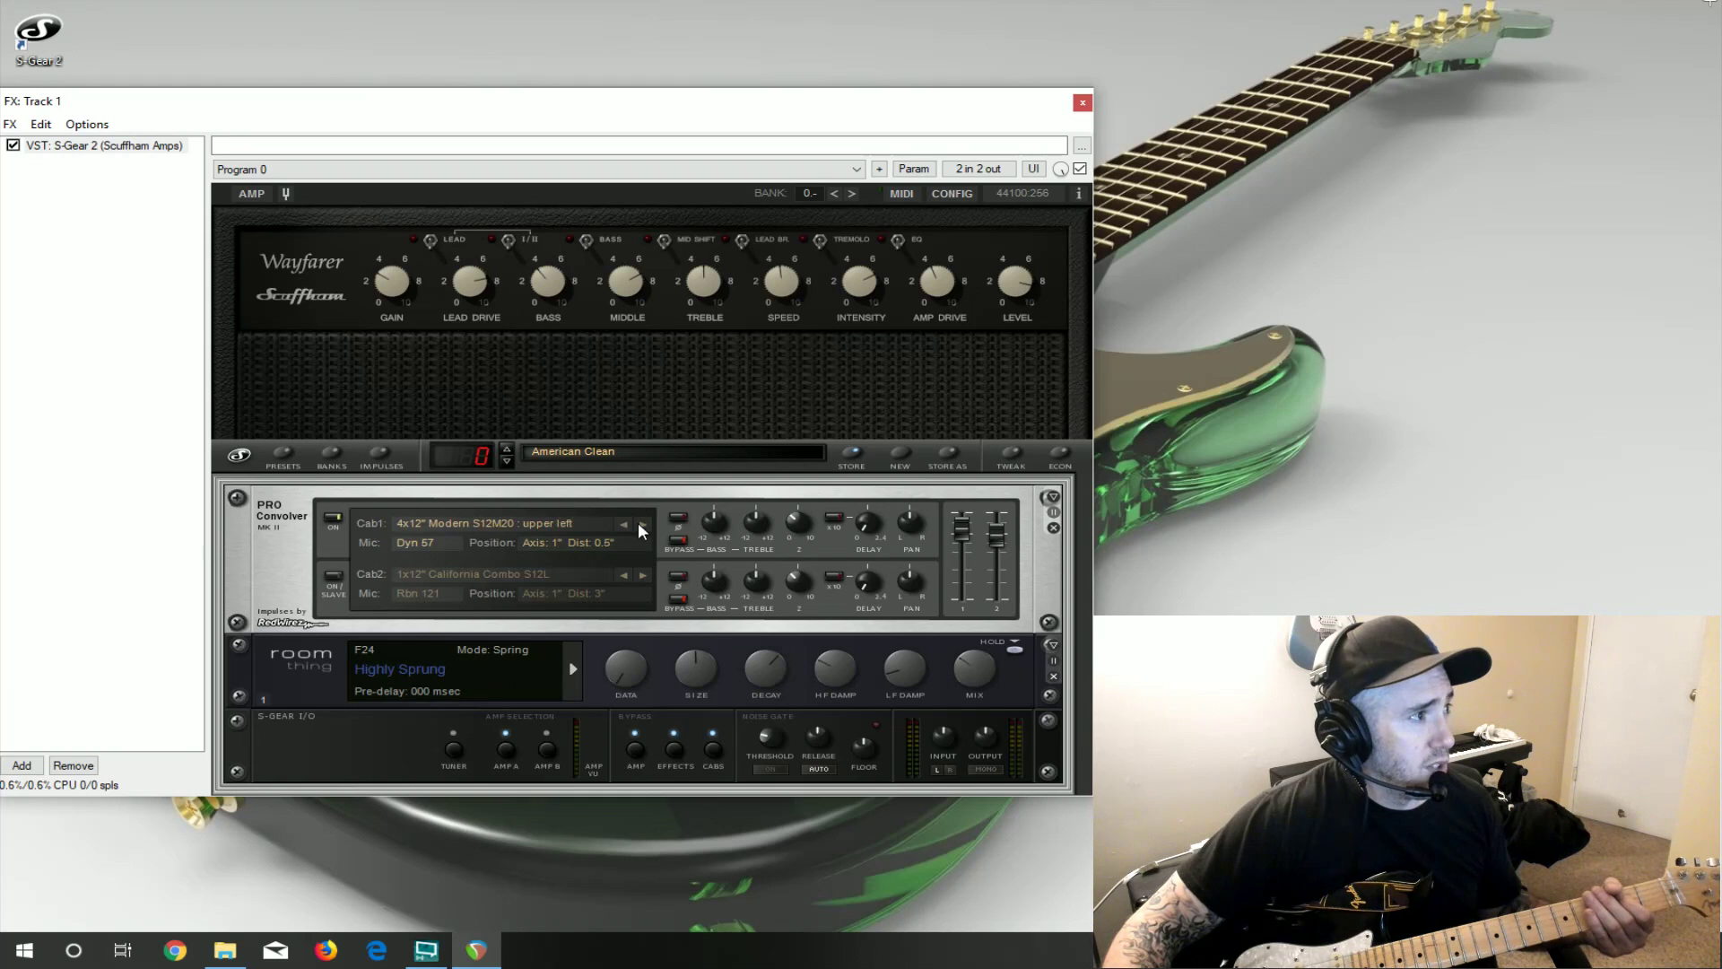
# Compare SV30 and S12M20 mic positions, then set cabinet 1 to the 1x12 California Combo.
pyautogui.click(626, 524)
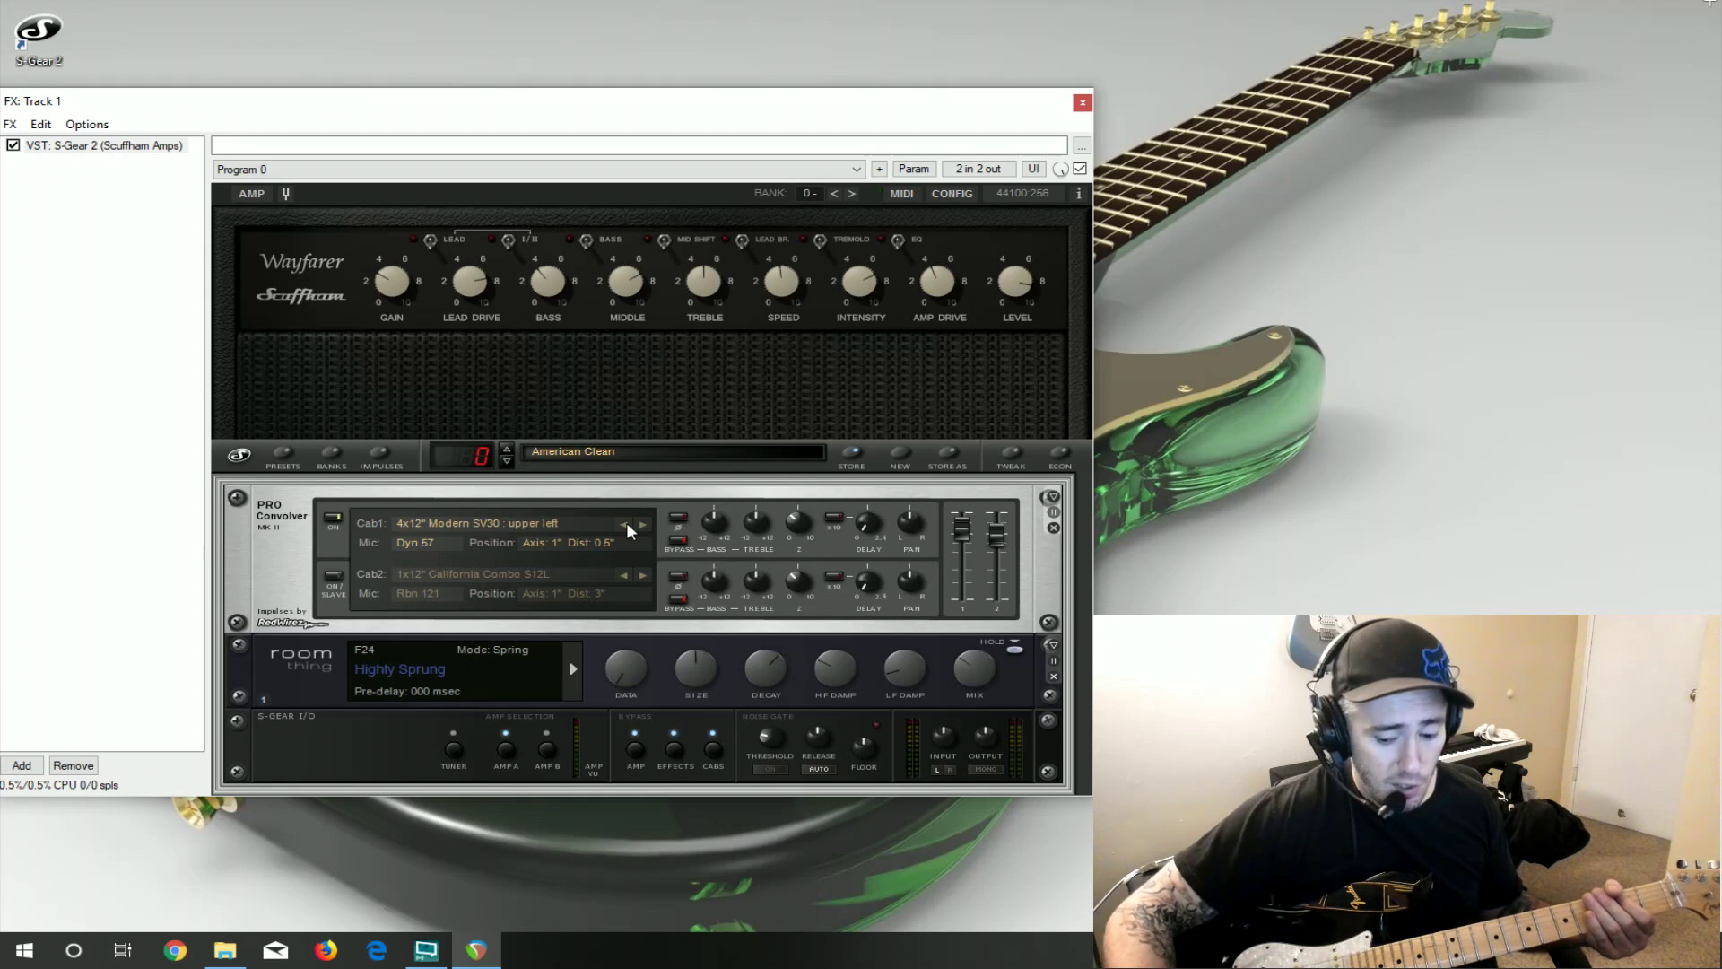
pyautogui.click(626, 524)
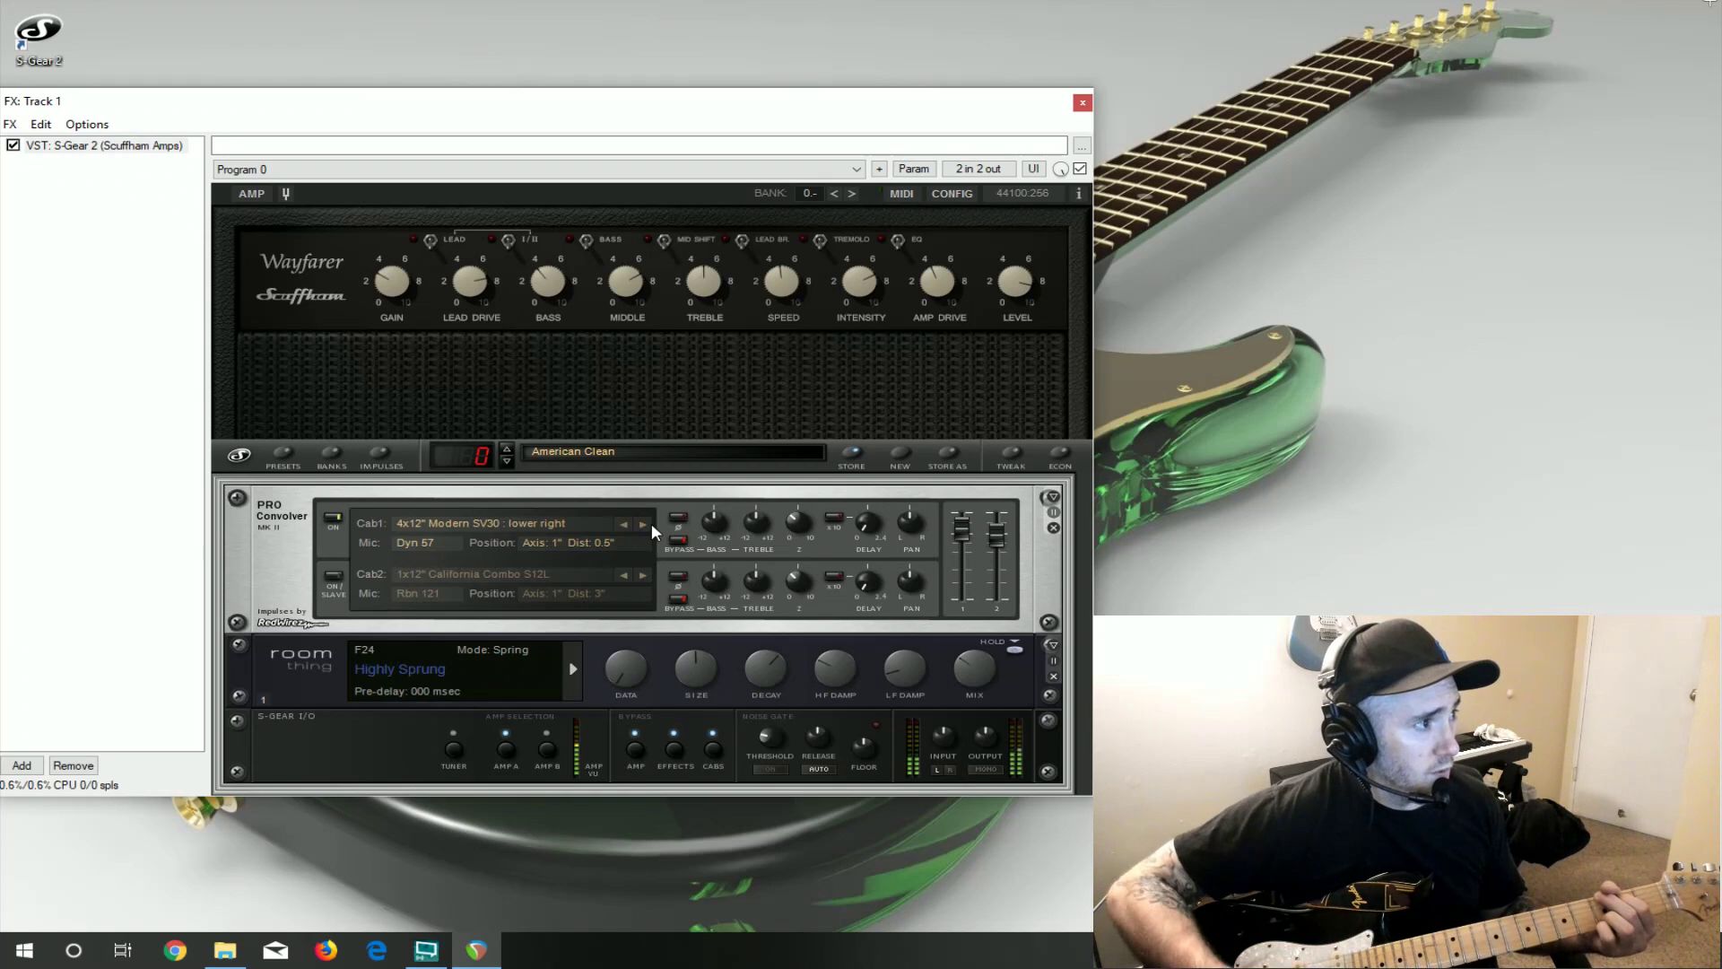
pyautogui.click(644, 525)
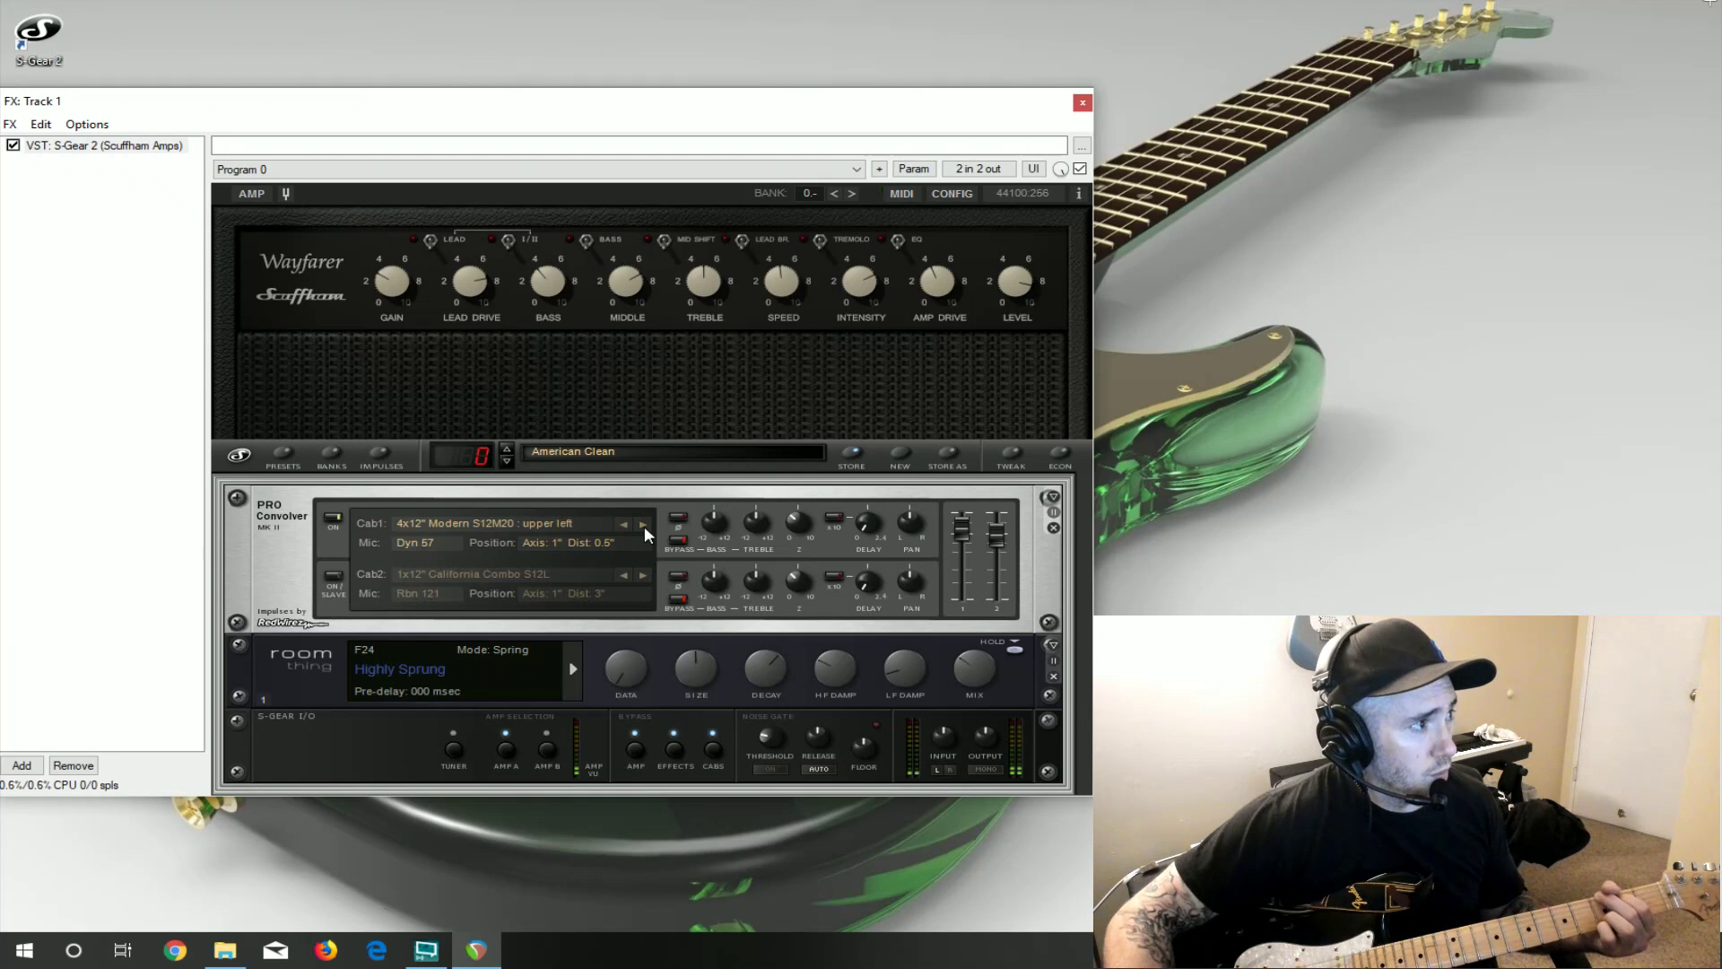
pyautogui.click(644, 526)
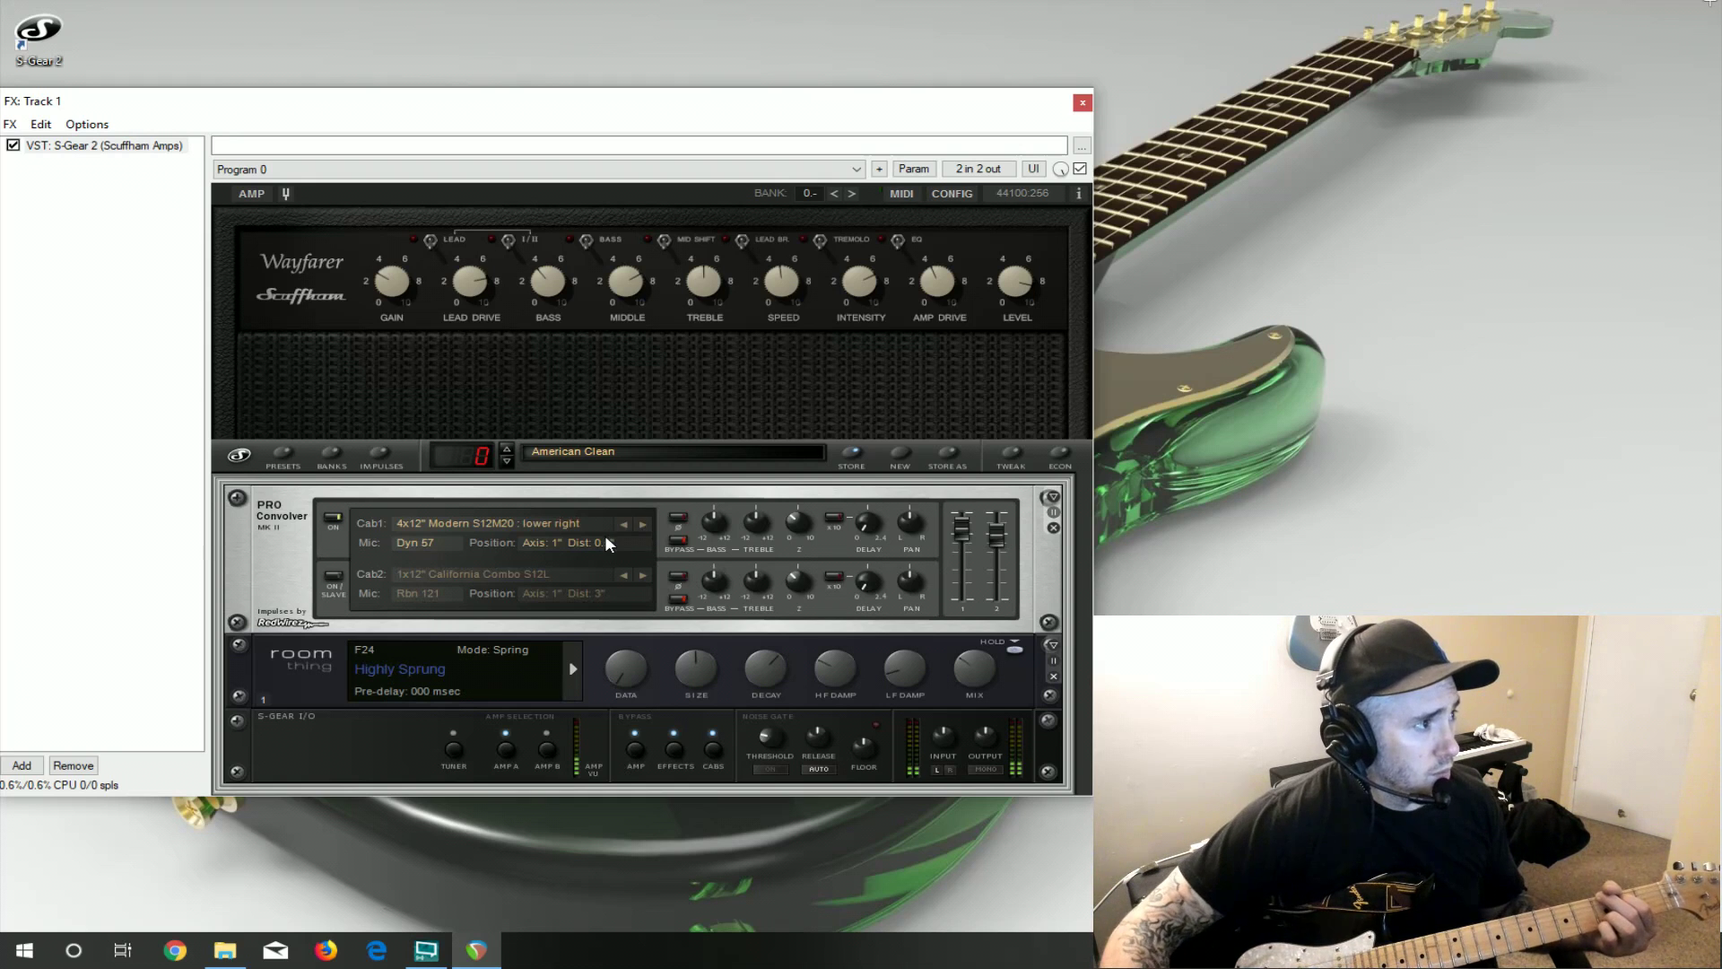
pyautogui.click(623, 525)
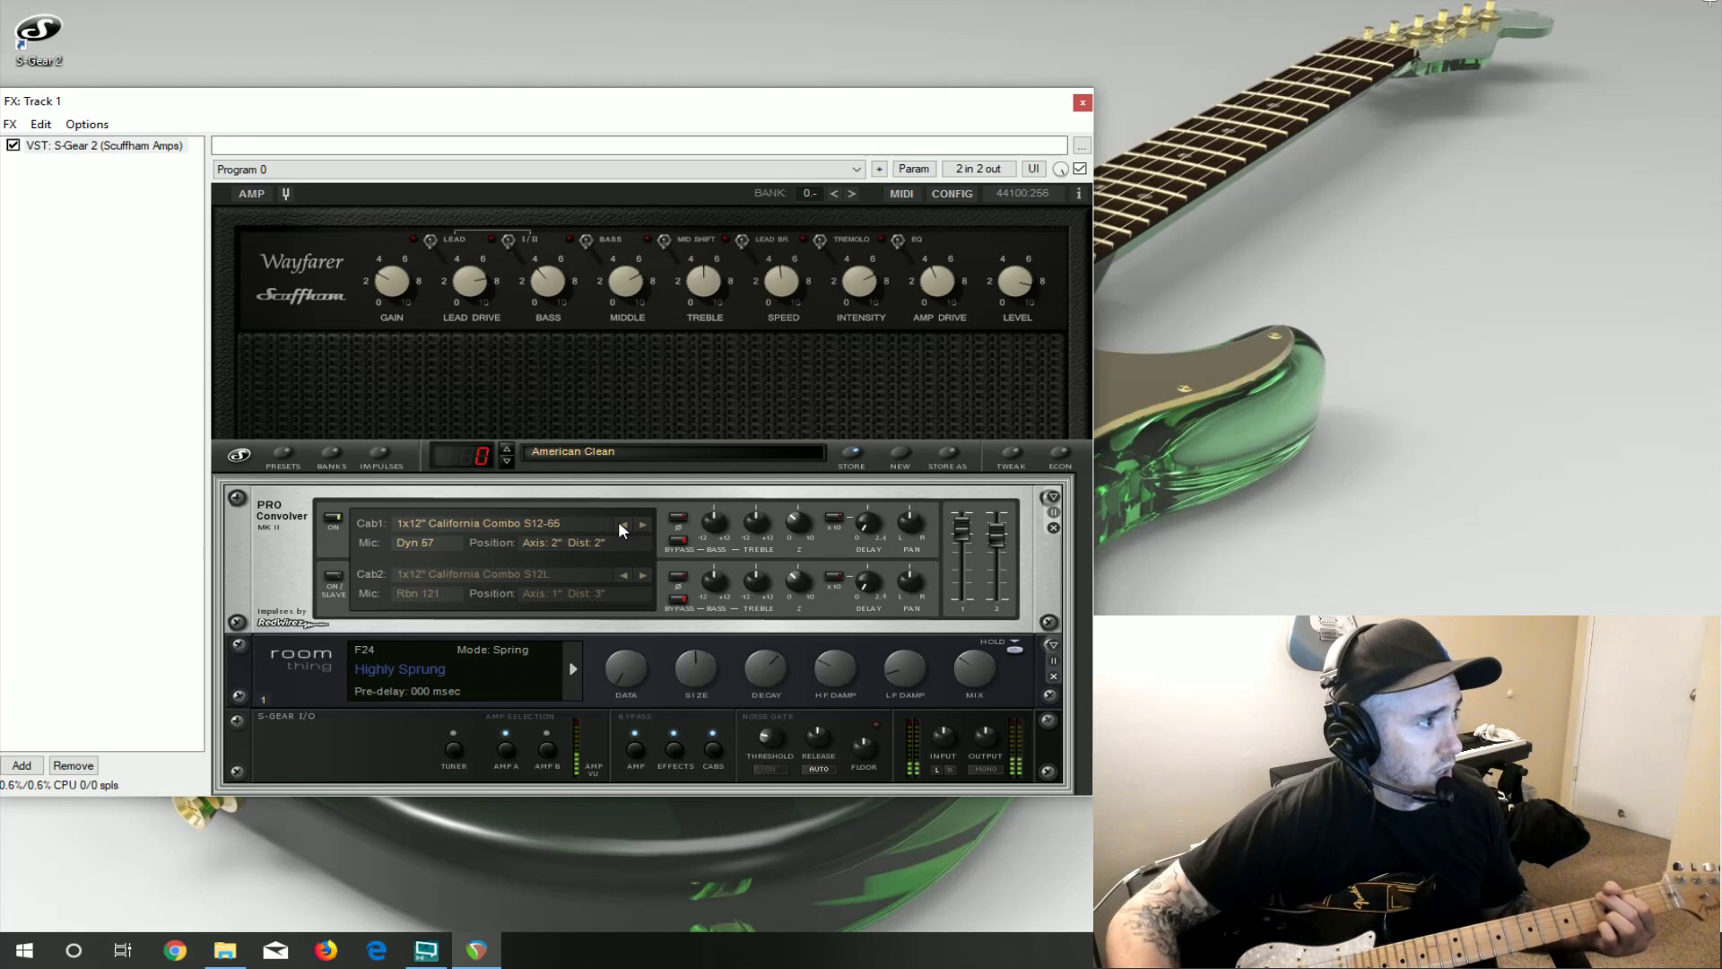
# Try Cab1 mic placements, leave it at Axis 2", Dist 2", and return to the cabinet list.
pyautogui.click(414, 543)
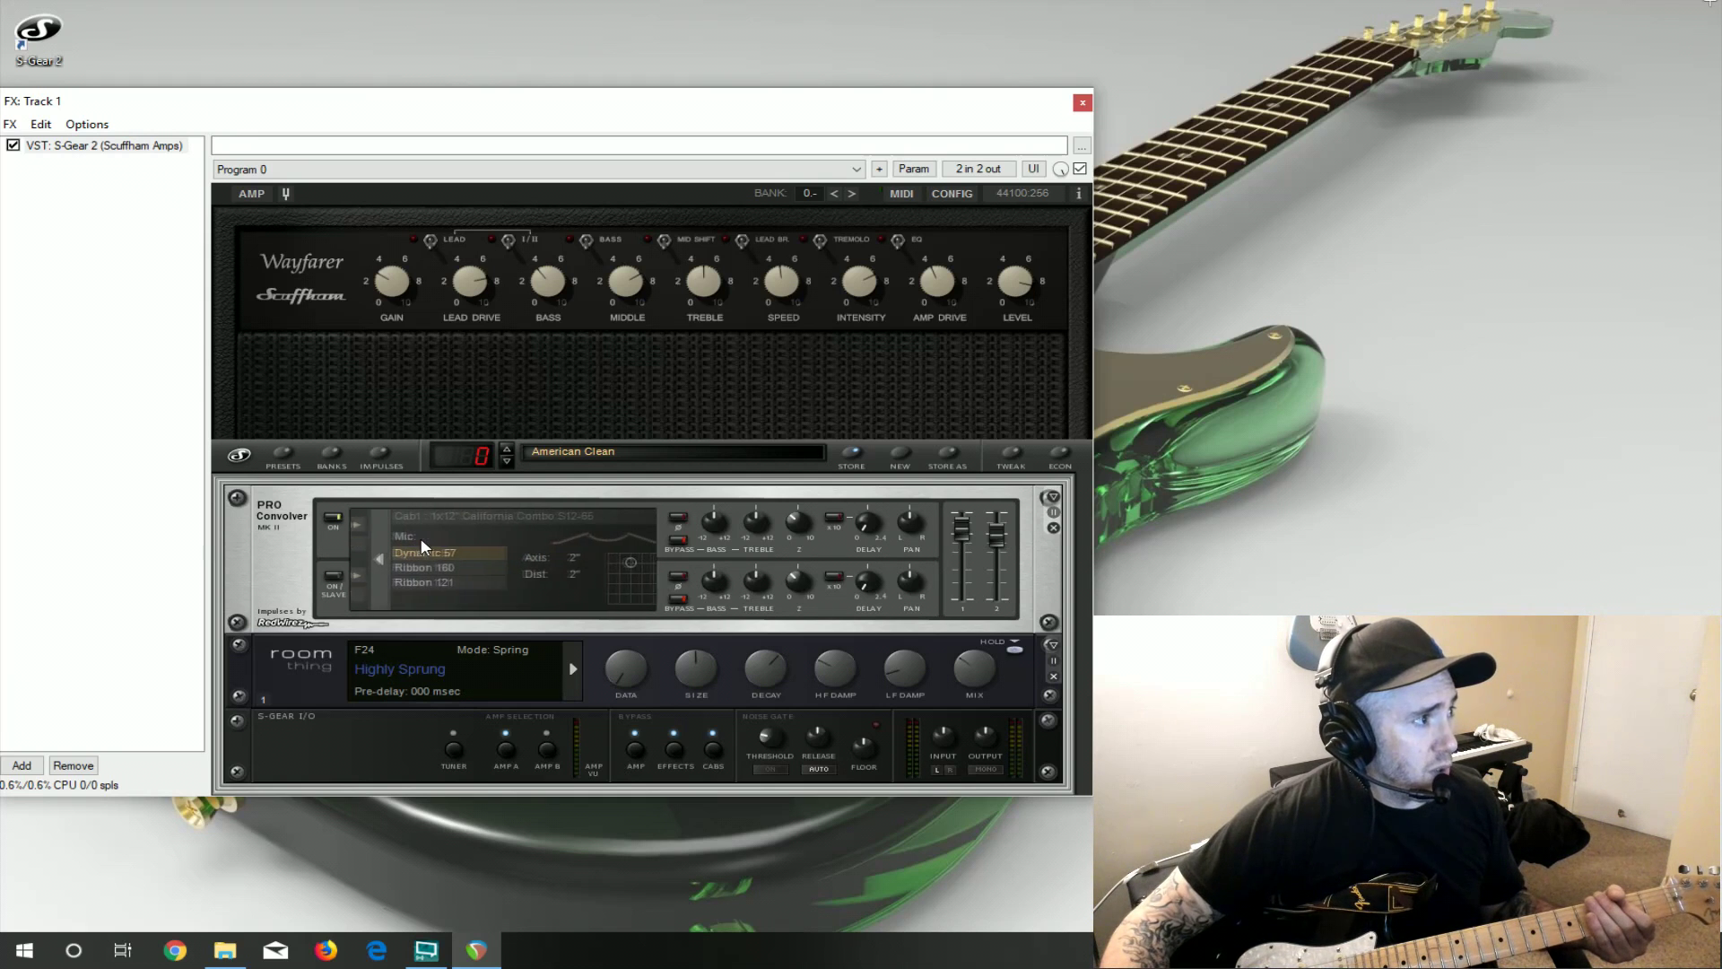
pyautogui.moveTo(612, 562)
pyautogui.mouseDown()
pyautogui.moveTo(626, 576)
pyautogui.moveTo(603, 578)
pyautogui.mouseUp()
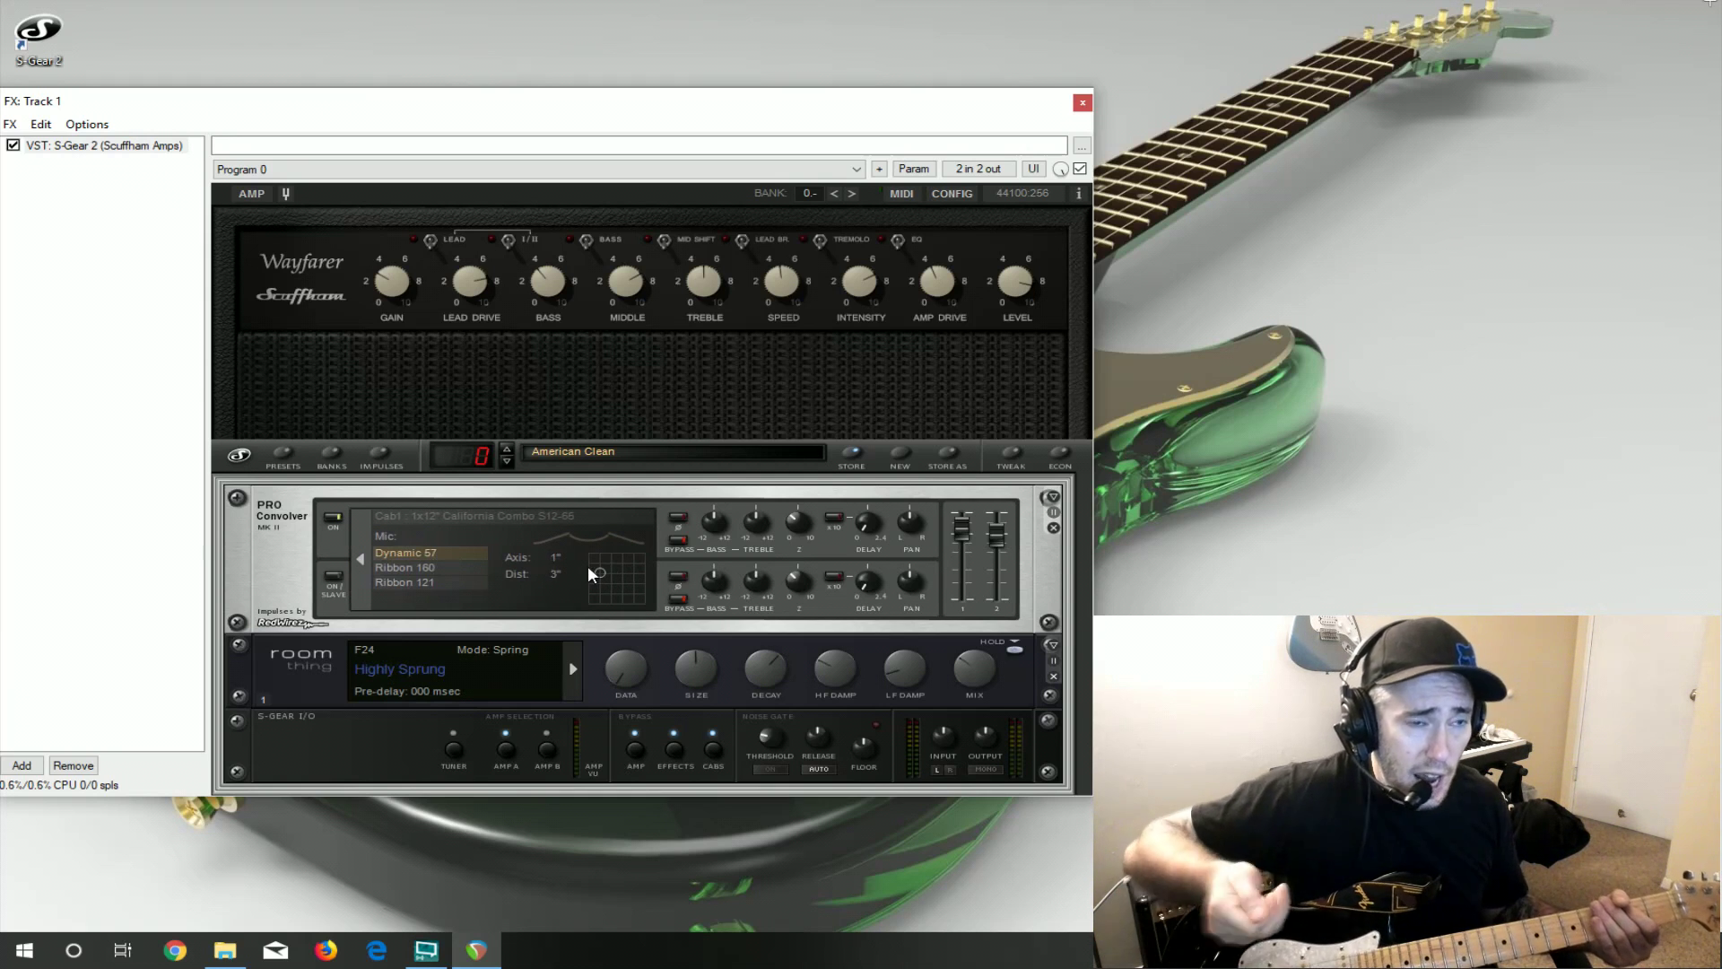
pyautogui.moveTo(589, 568); pyautogui.dragTo(614, 575)
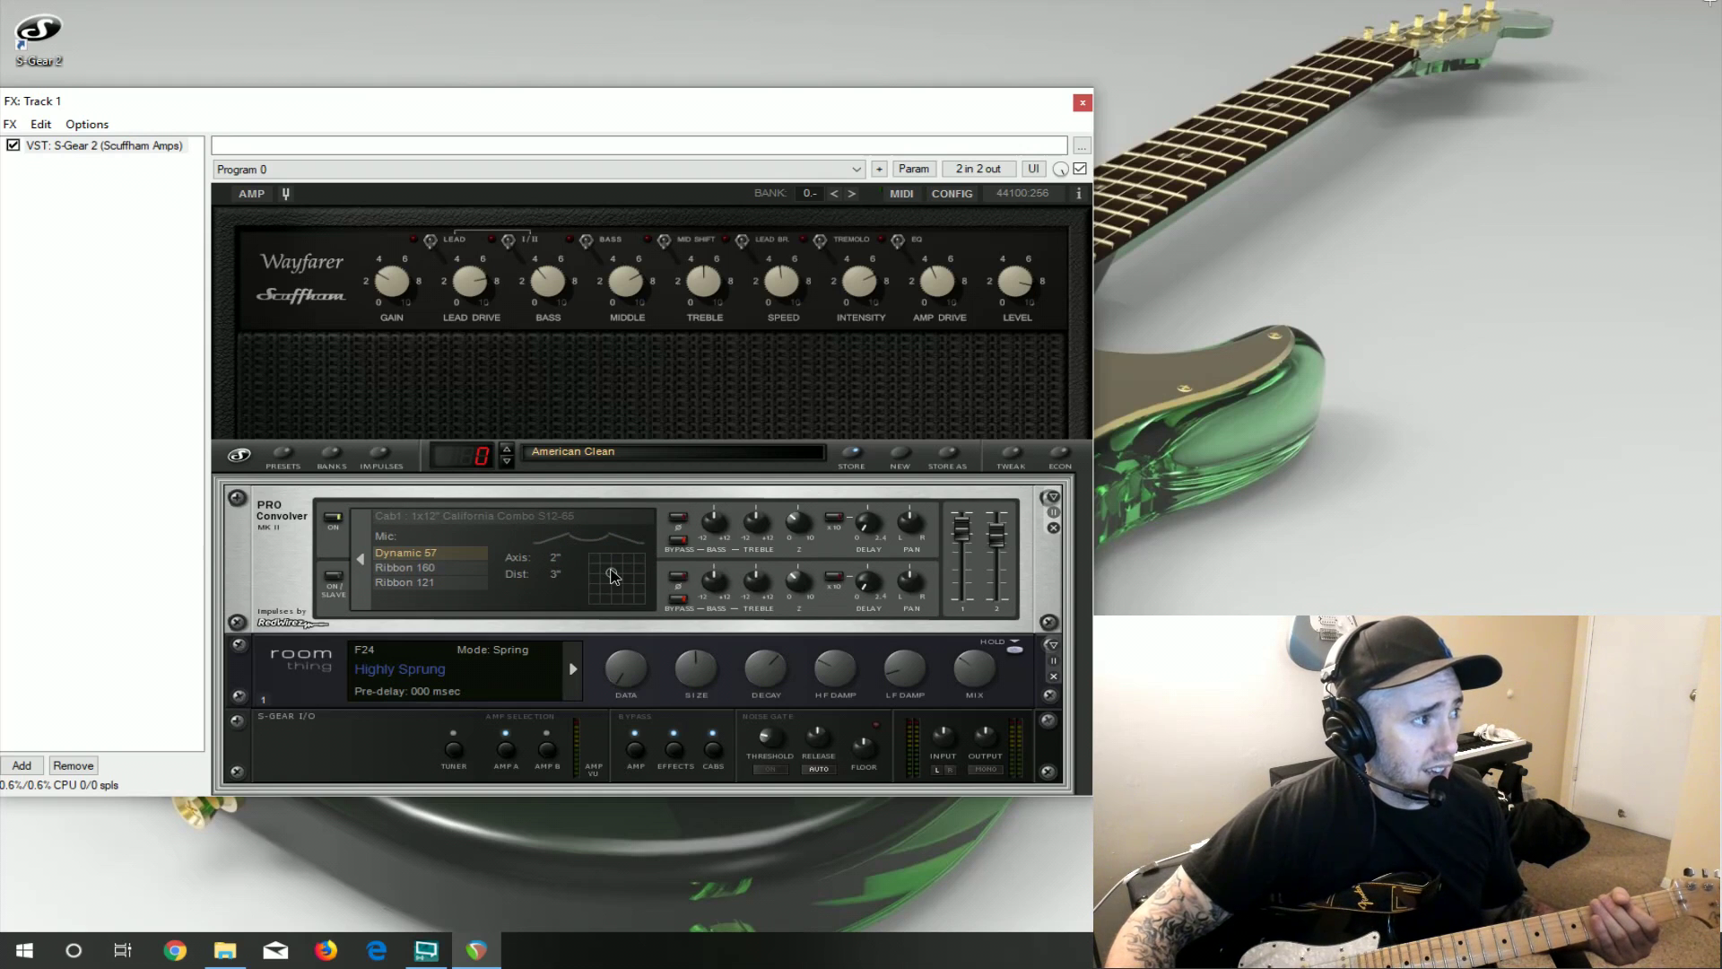
pyautogui.click(361, 561)
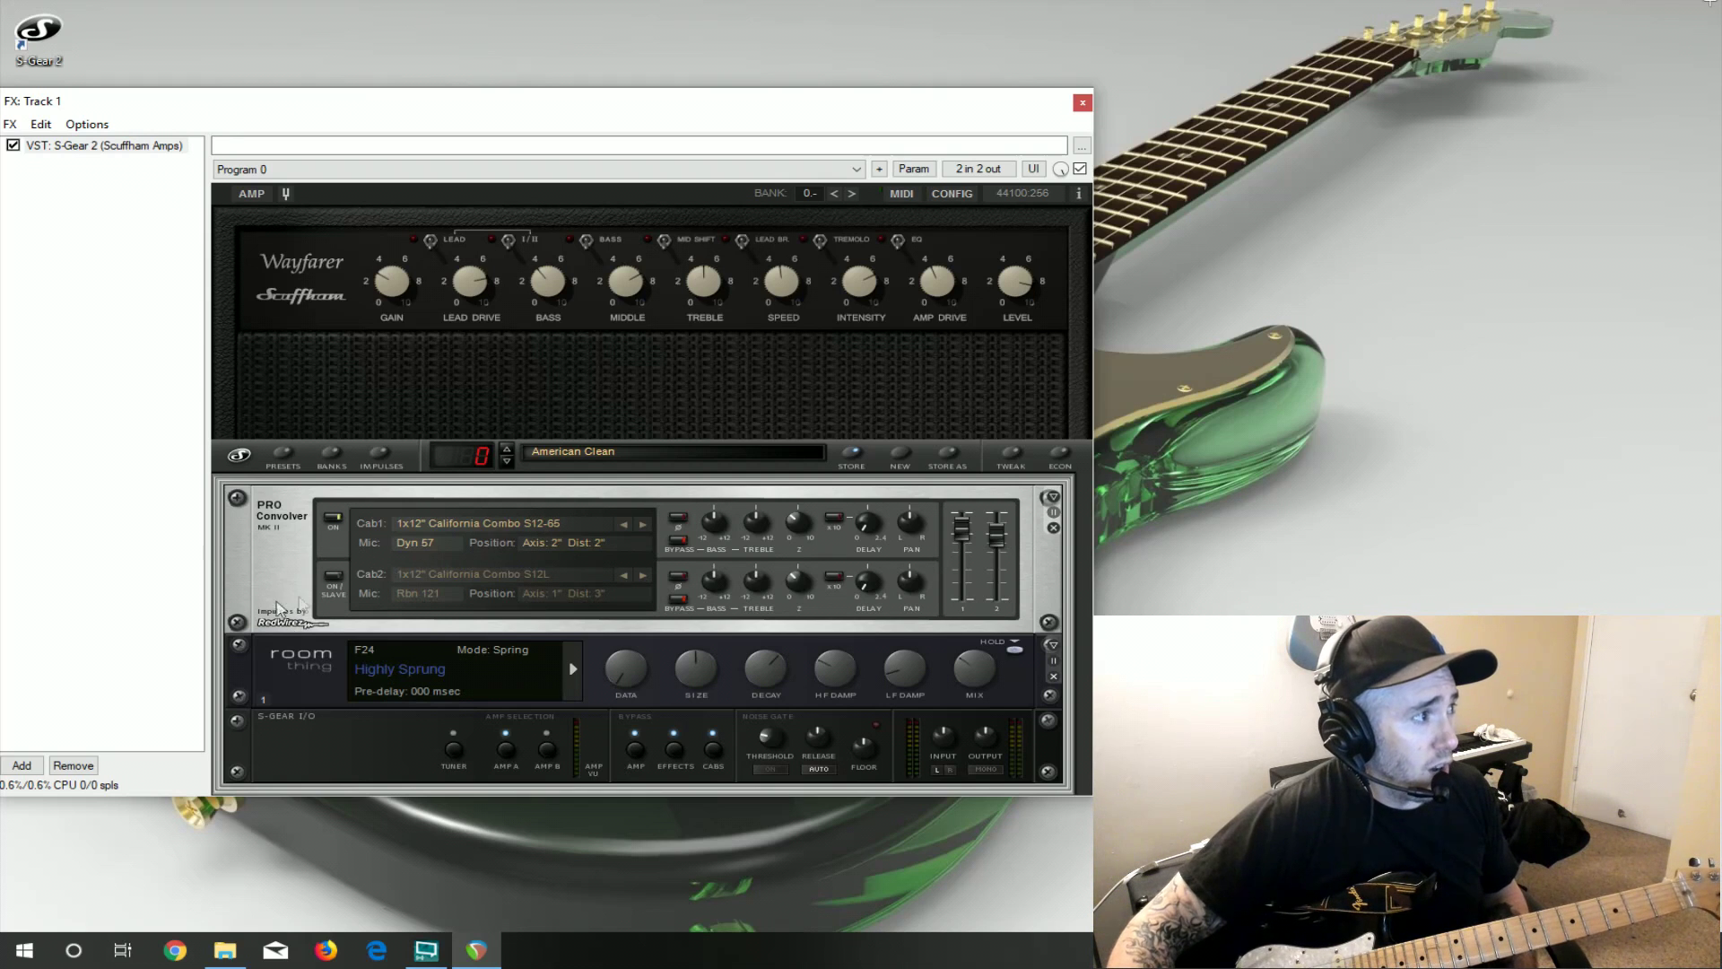
pyautogui.click(280, 453)
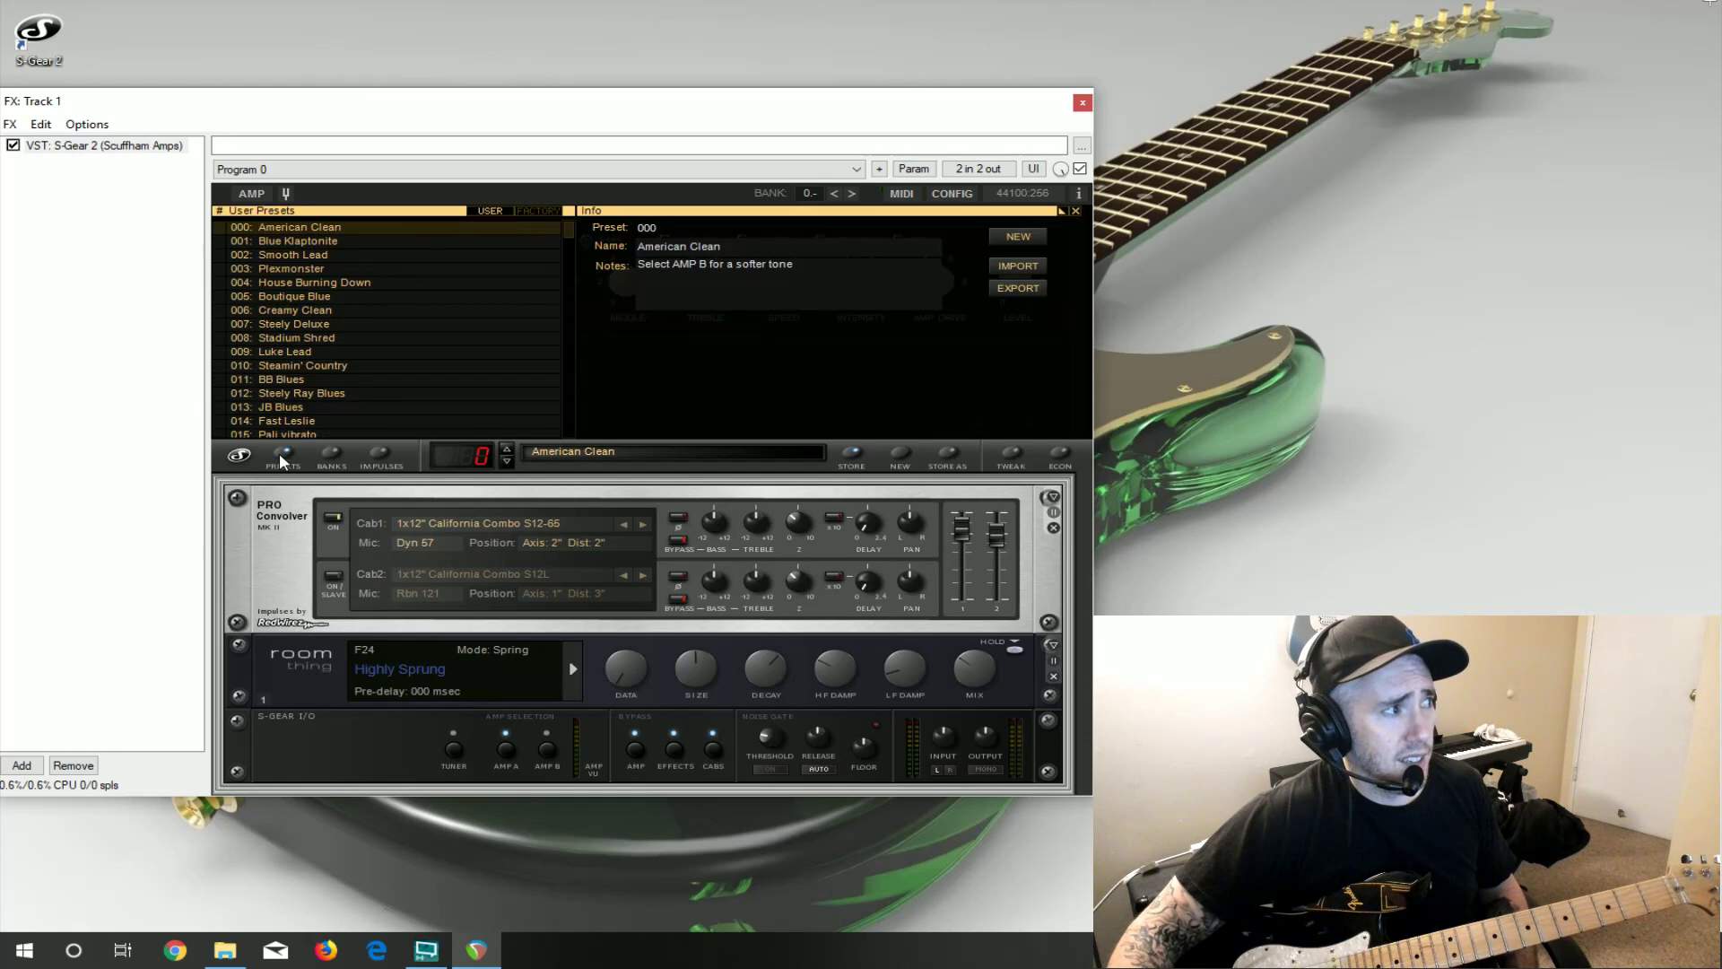
pyautogui.click(280, 453)
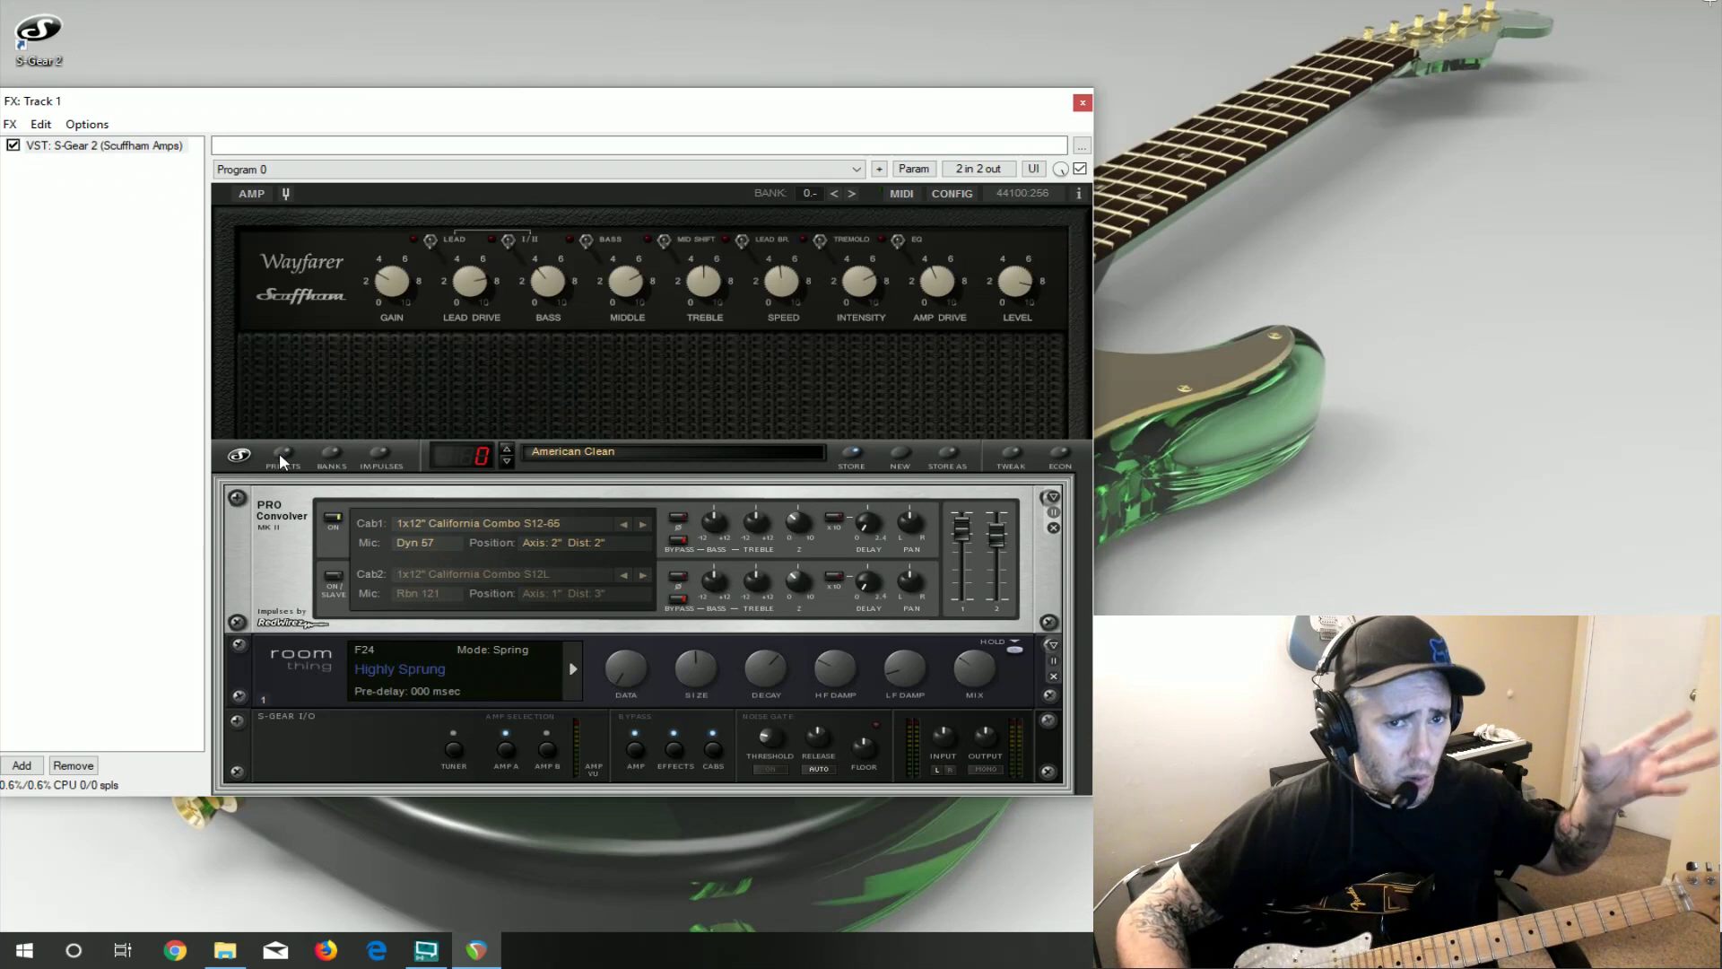
pyautogui.click(280, 455)
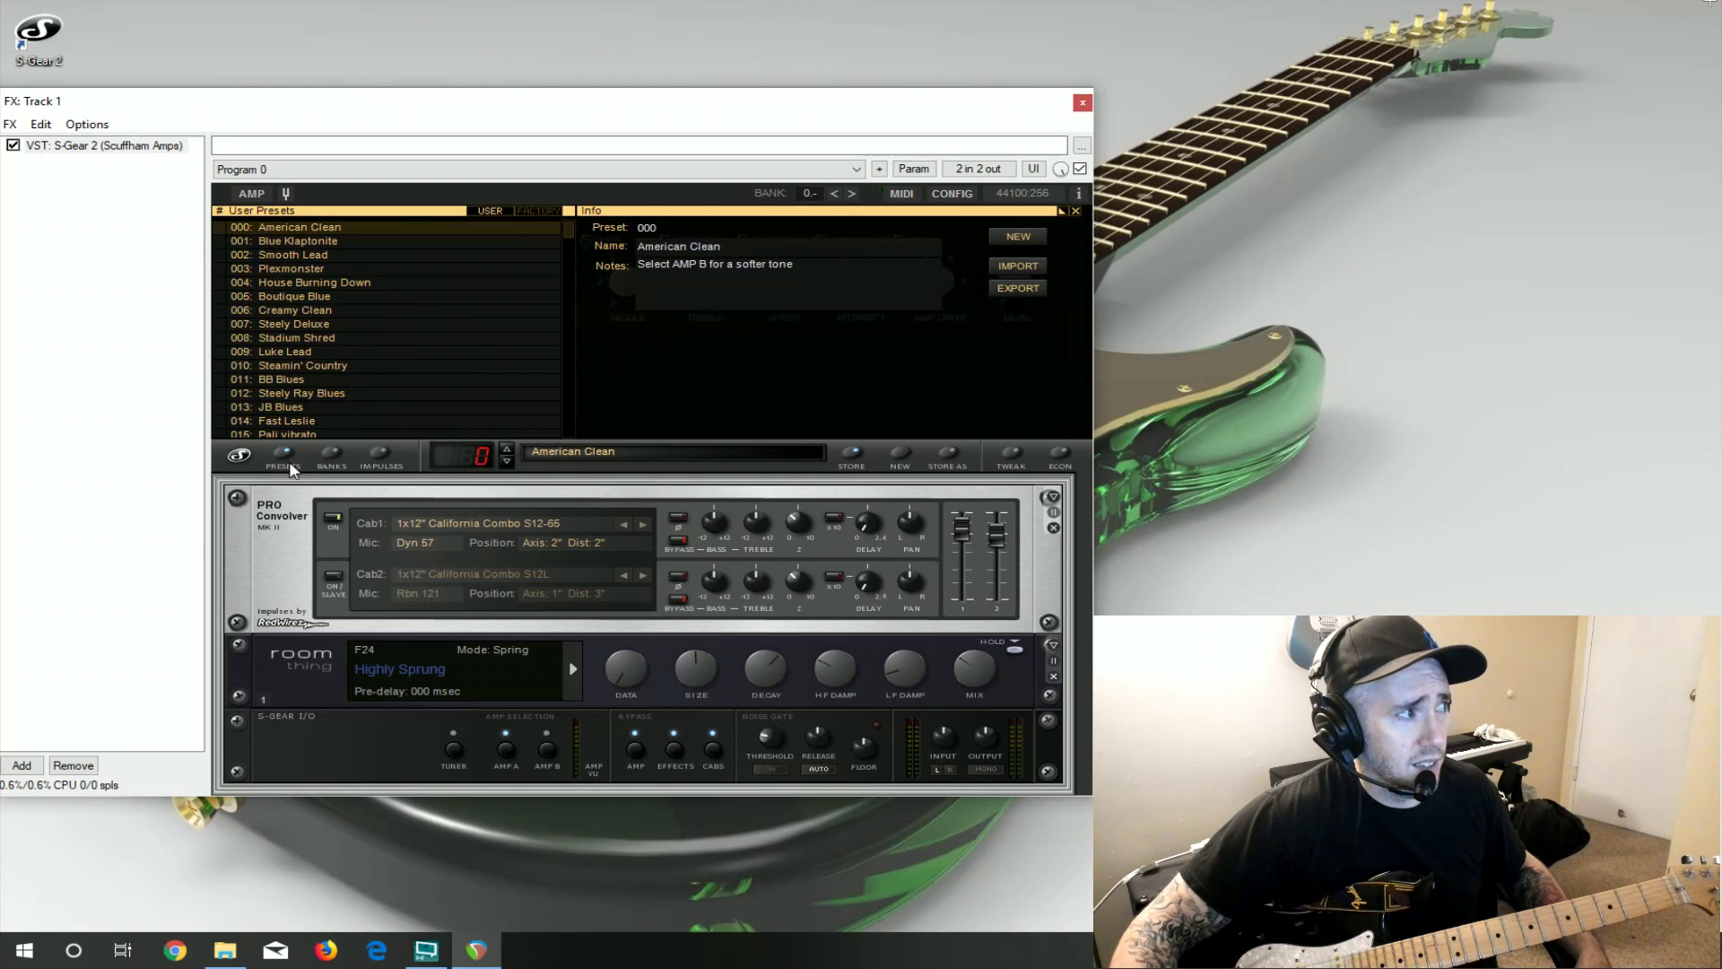
pyautogui.click(287, 458)
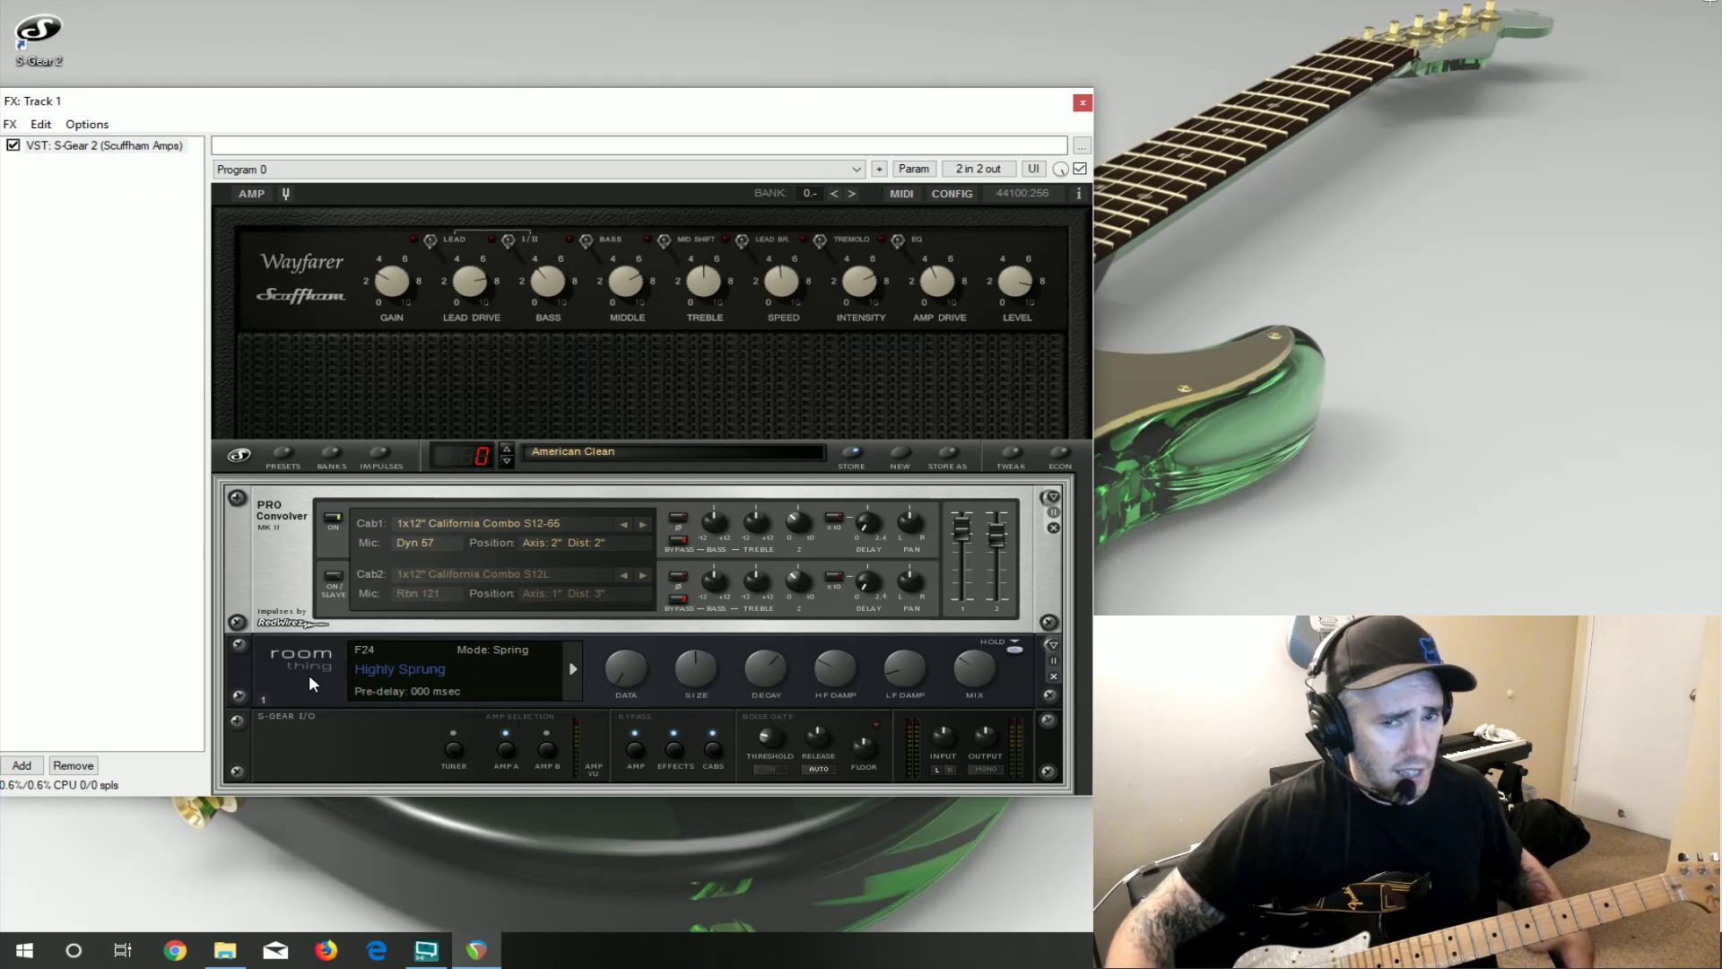
pyautogui.moveTo(955, 660)
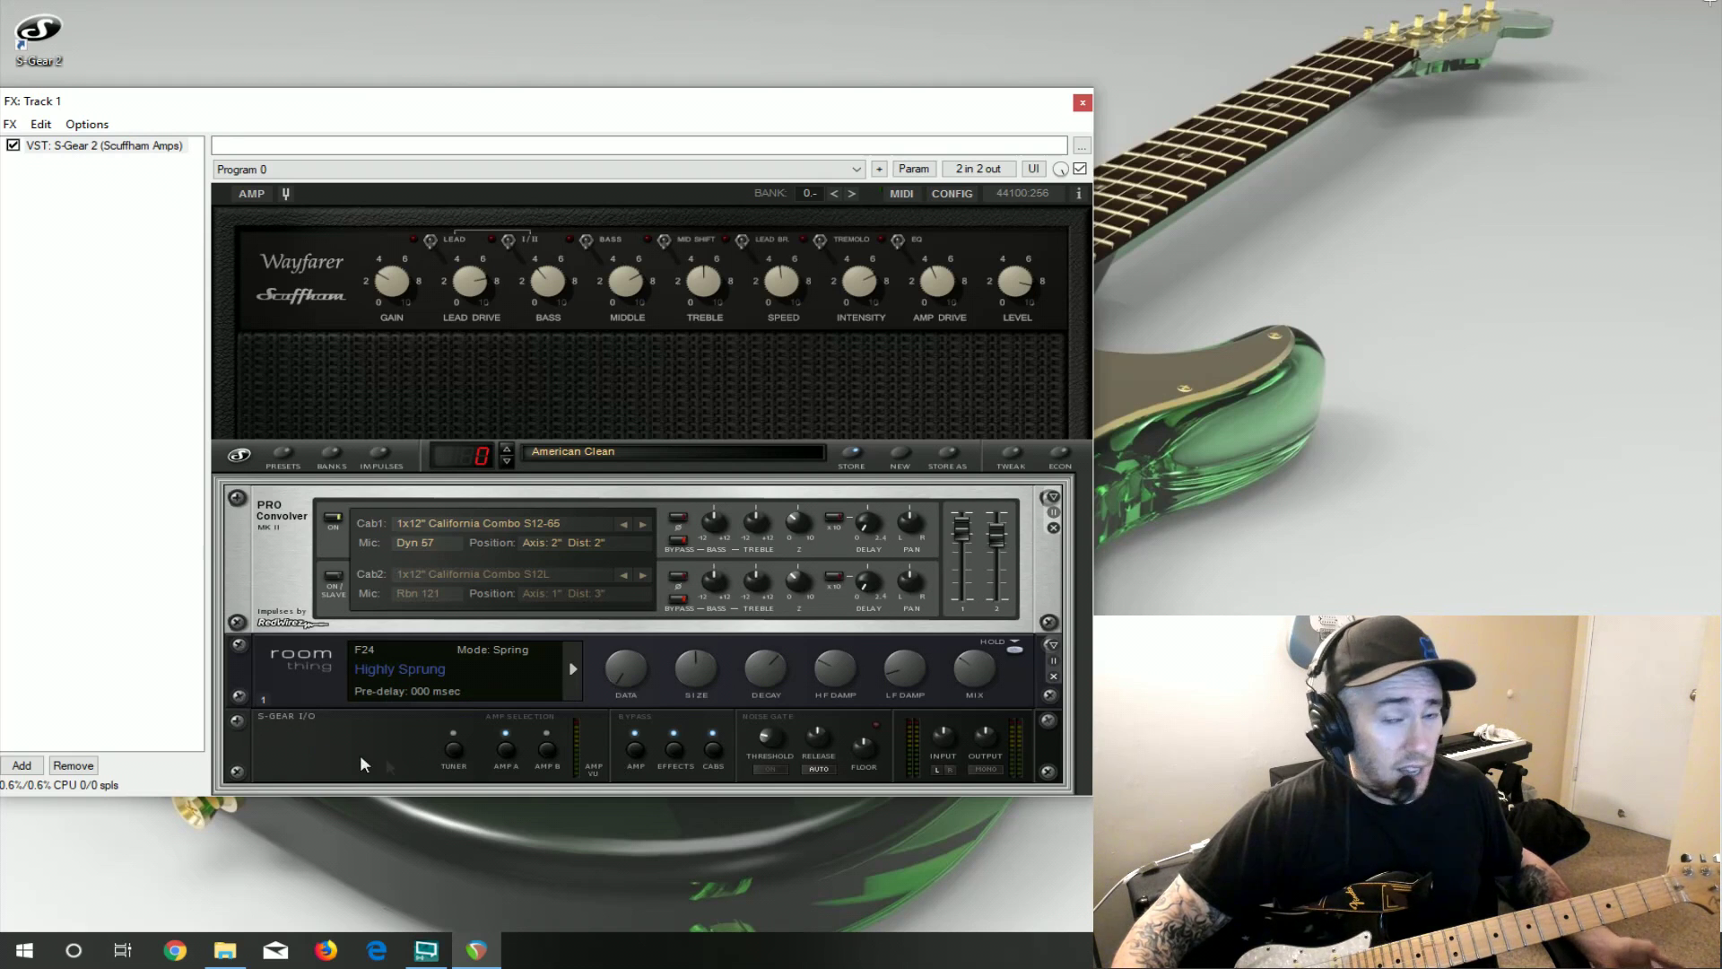
# Add a Delay Thing device to the effects rack.
pyautogui.rightClick(314, 679)
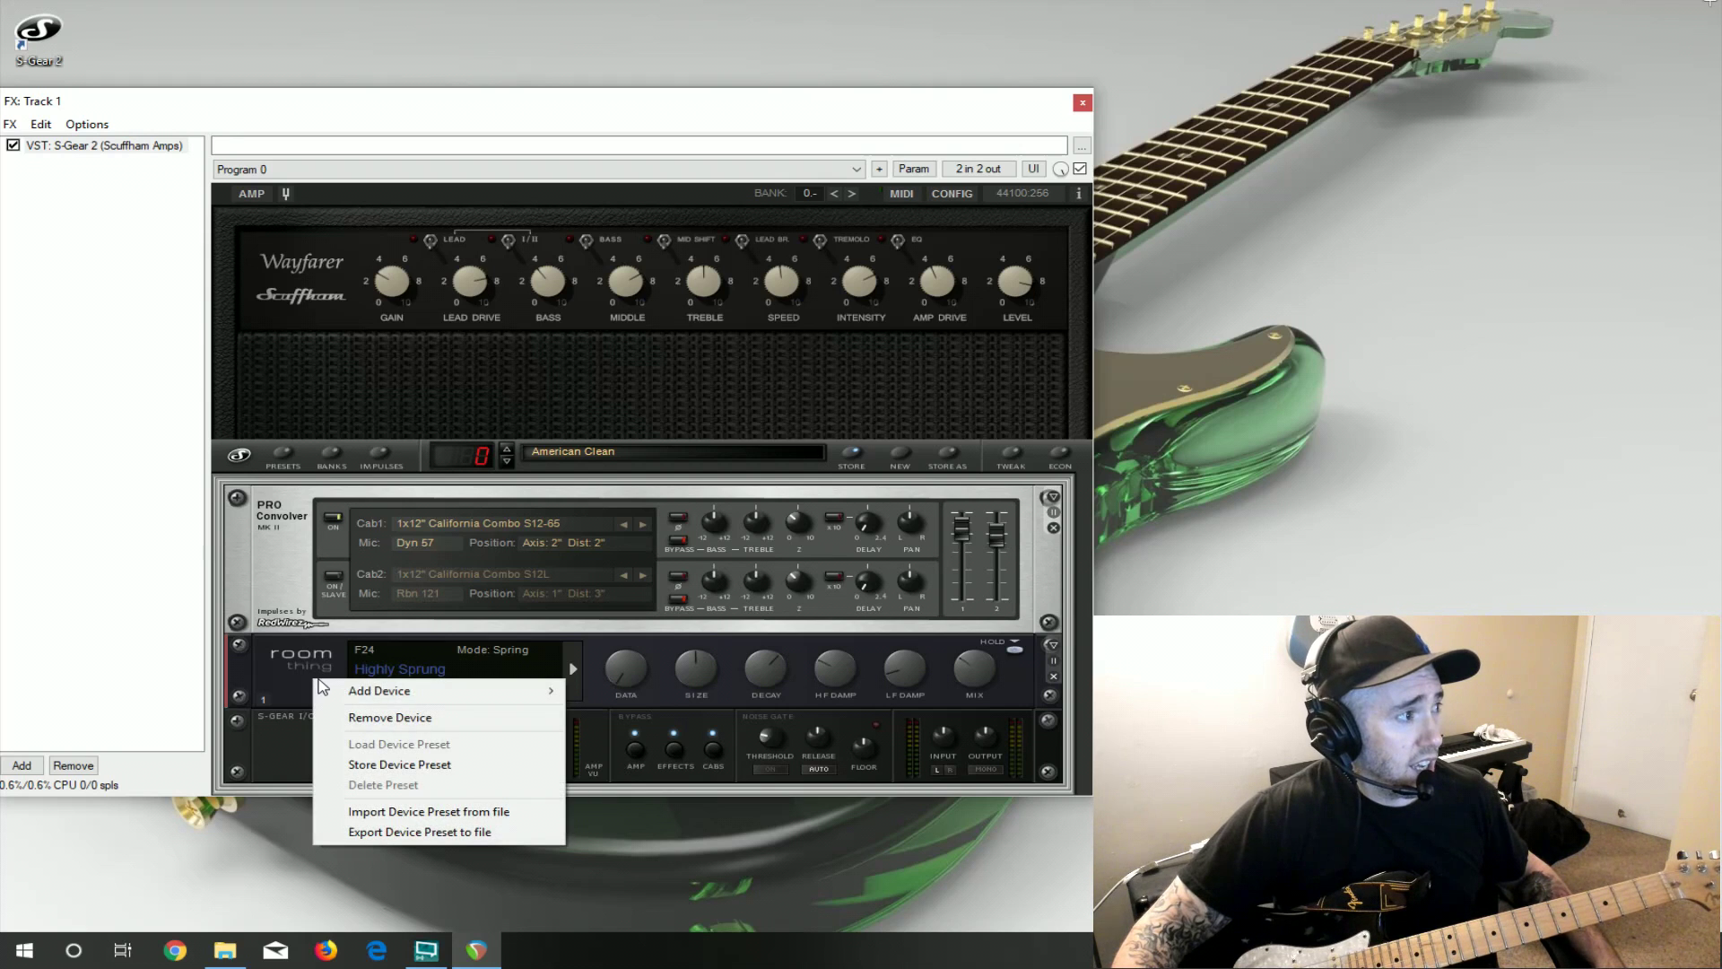
pyautogui.moveTo(375, 695)
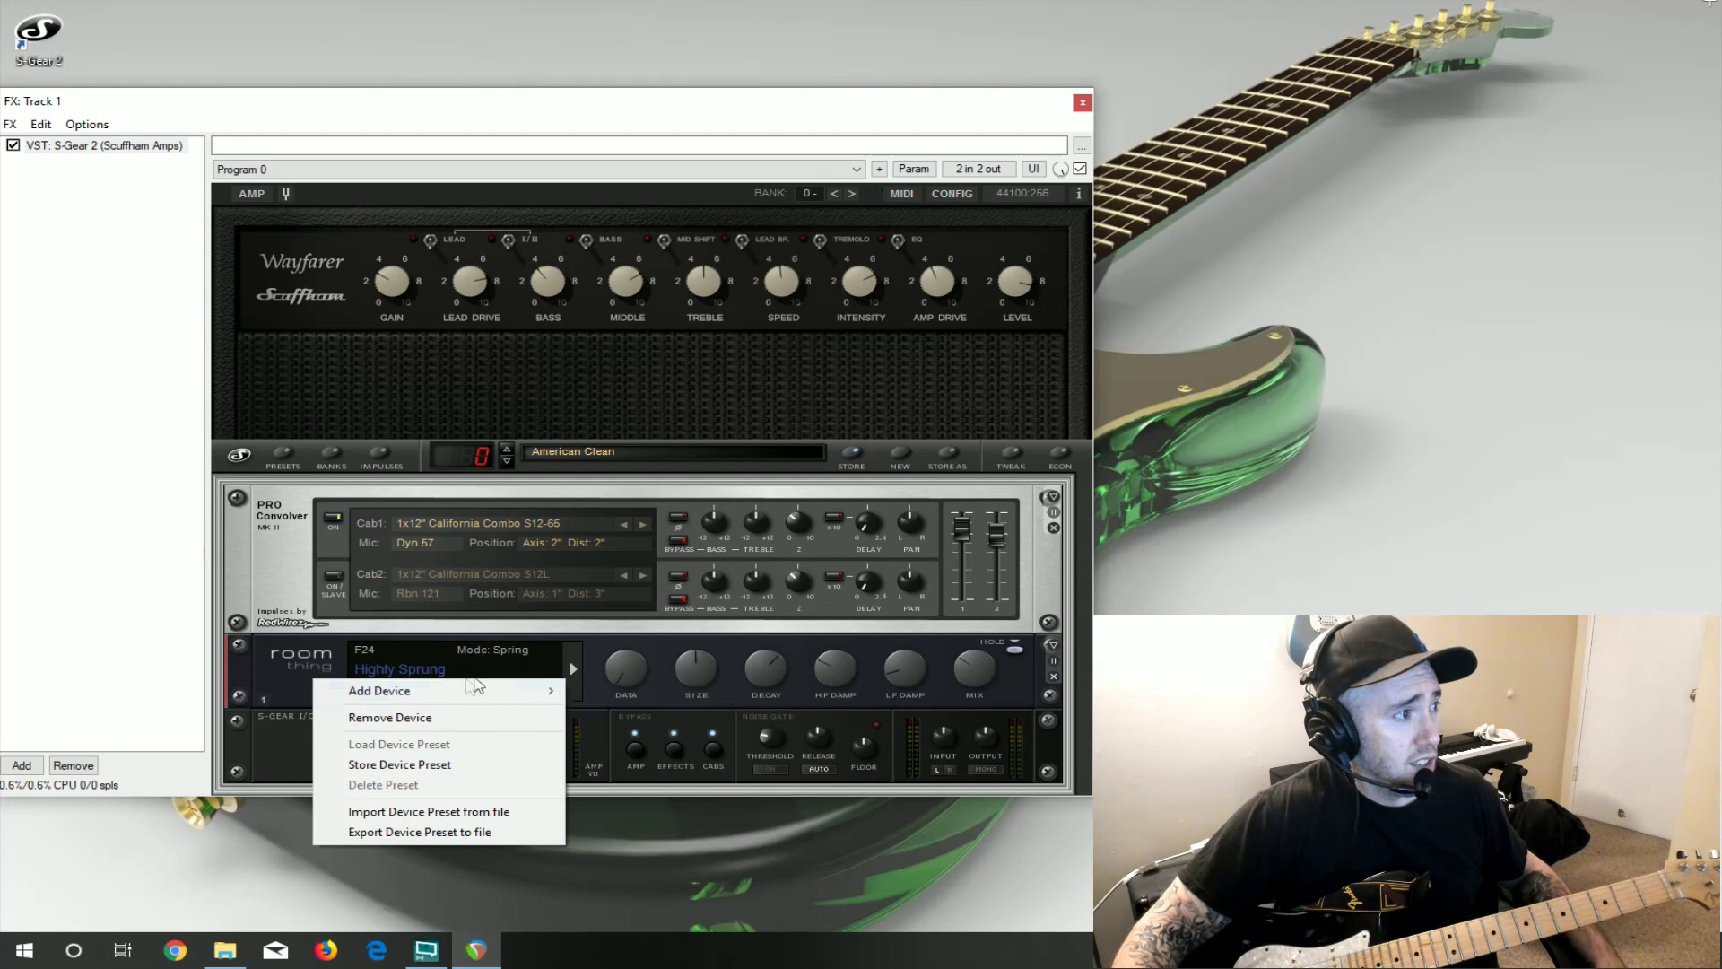
pyautogui.click(612, 691)
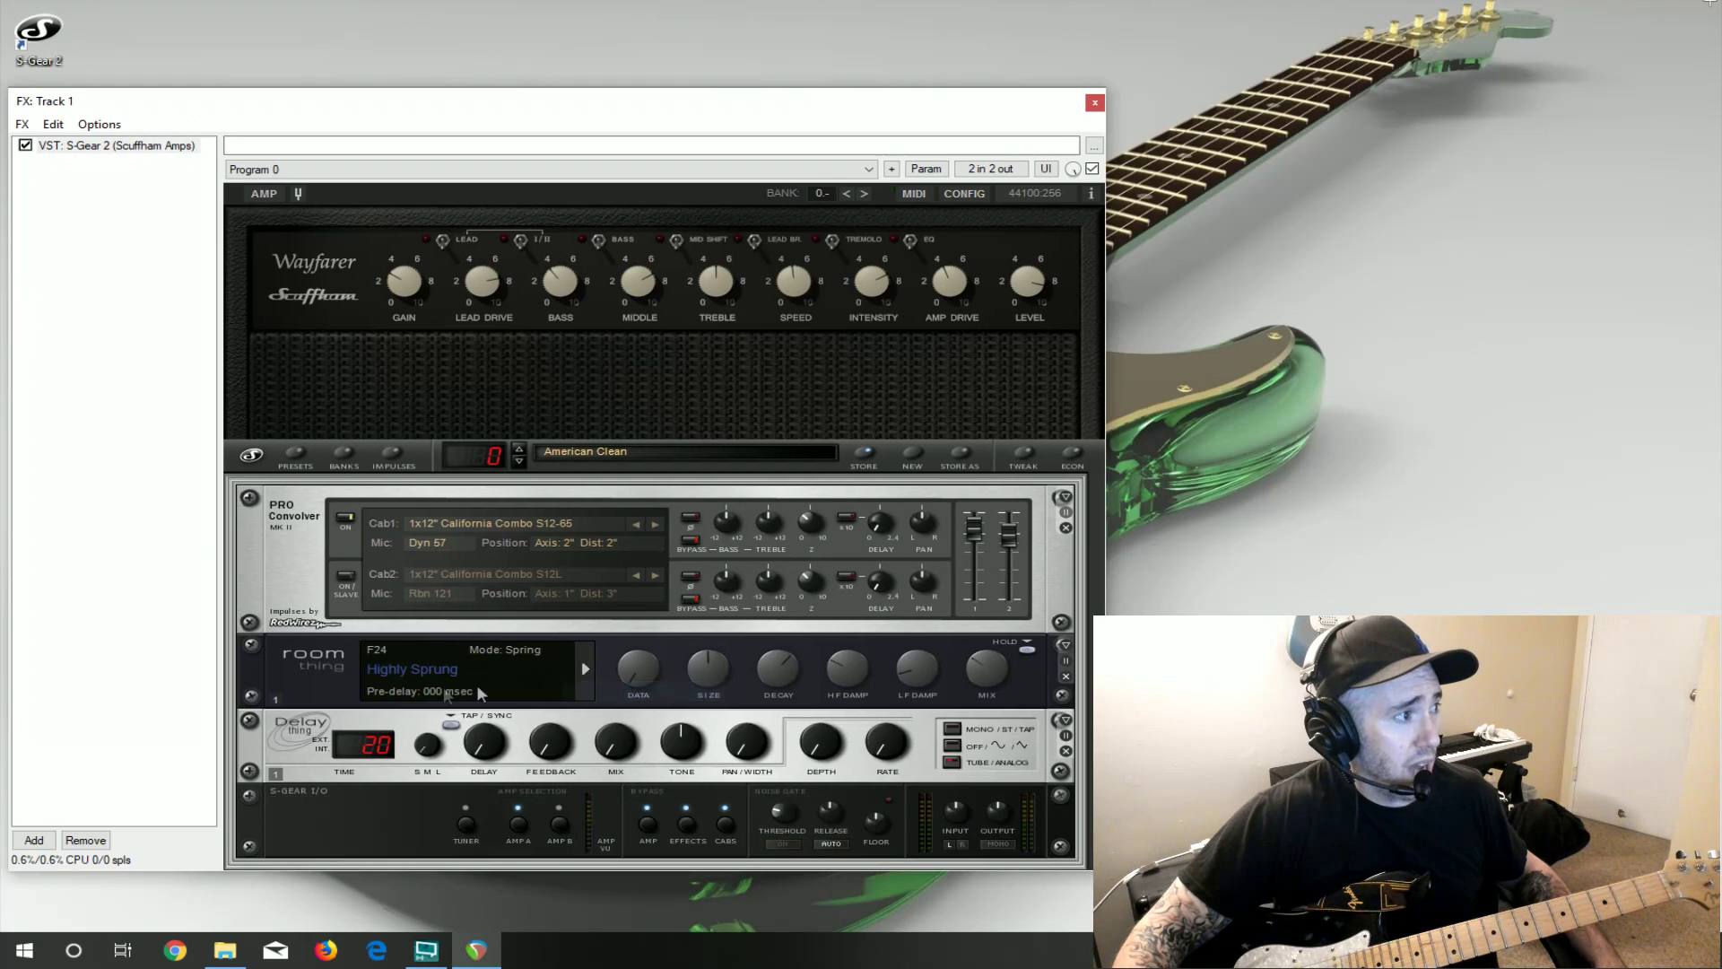
# Add a Mod Thing module beneath the Delay Thing.
pyautogui.rightClick(314, 747)
pyautogui.moveTo(396, 758)
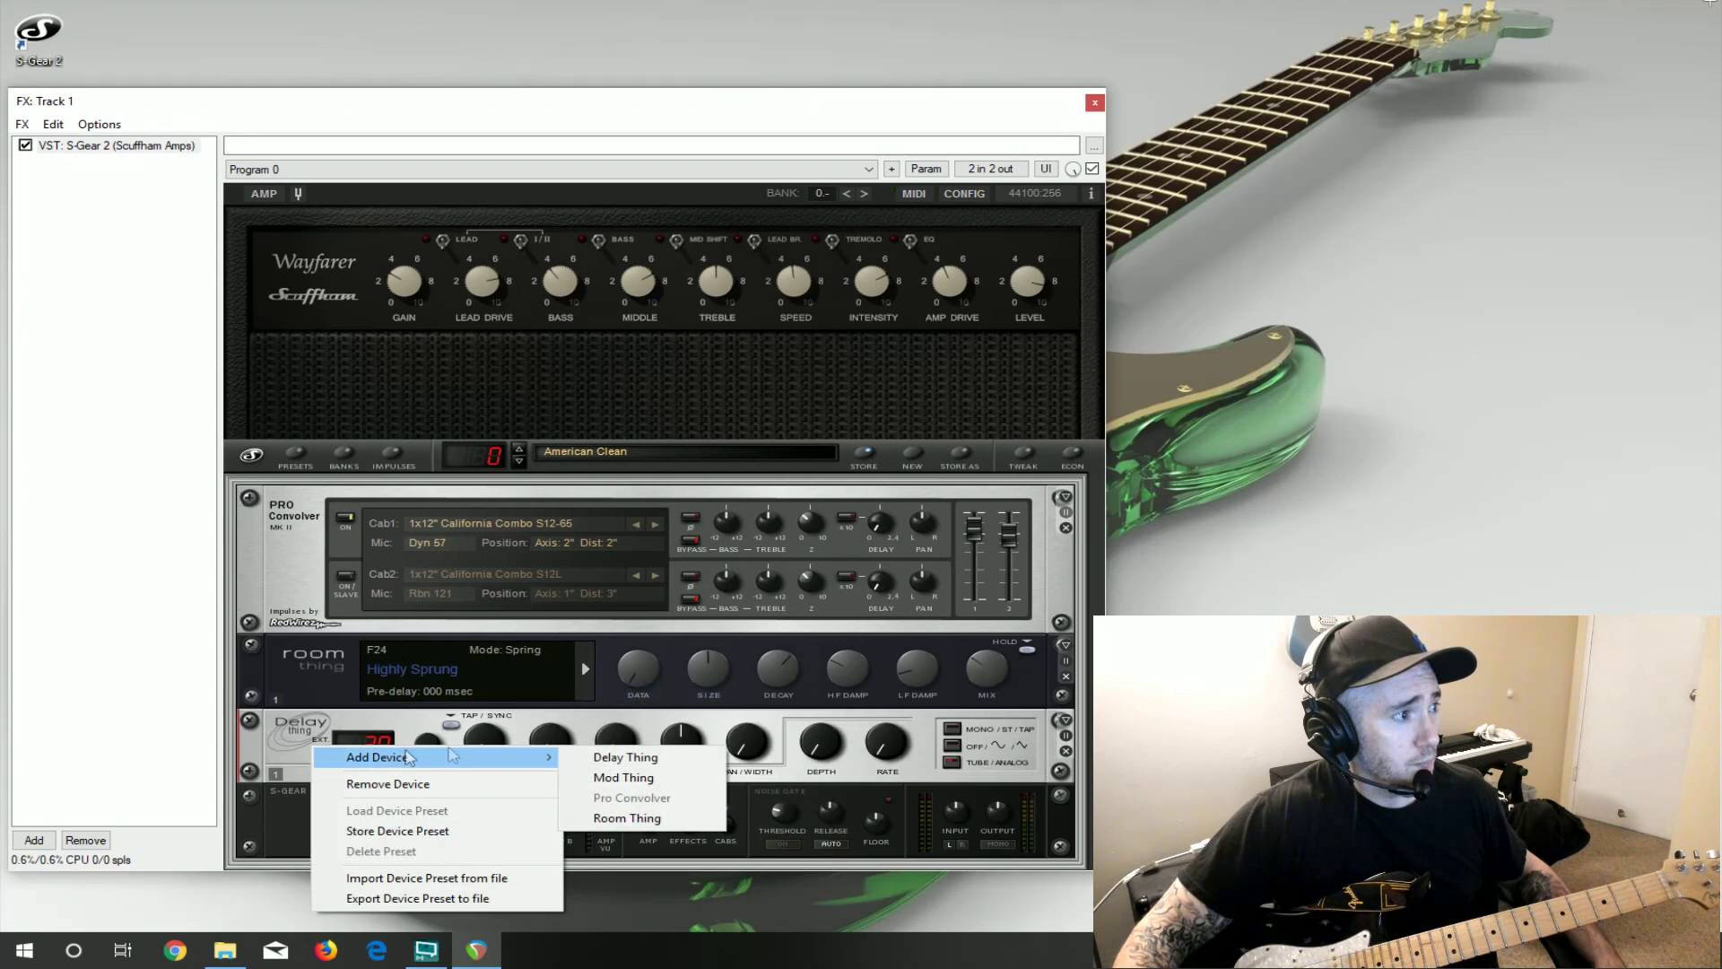
pyautogui.click(610, 779)
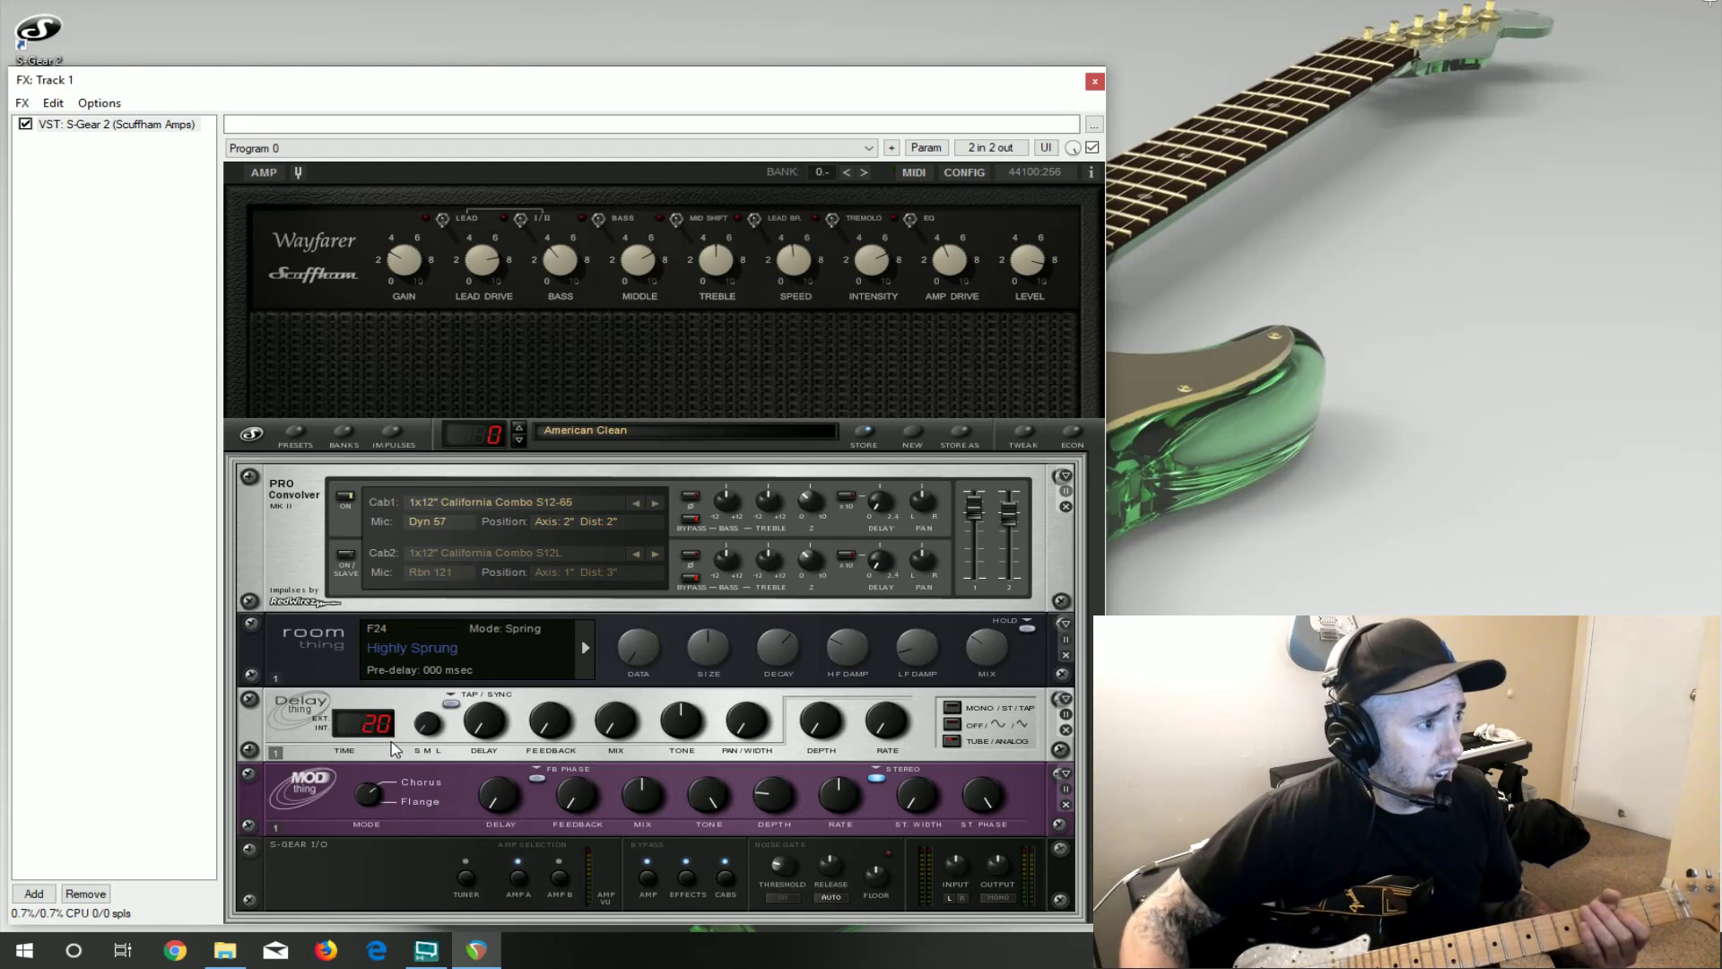
# Raise the Mod Thing's stereo width to 12% and its depth to 7.0.
pyautogui.click(1064, 804)
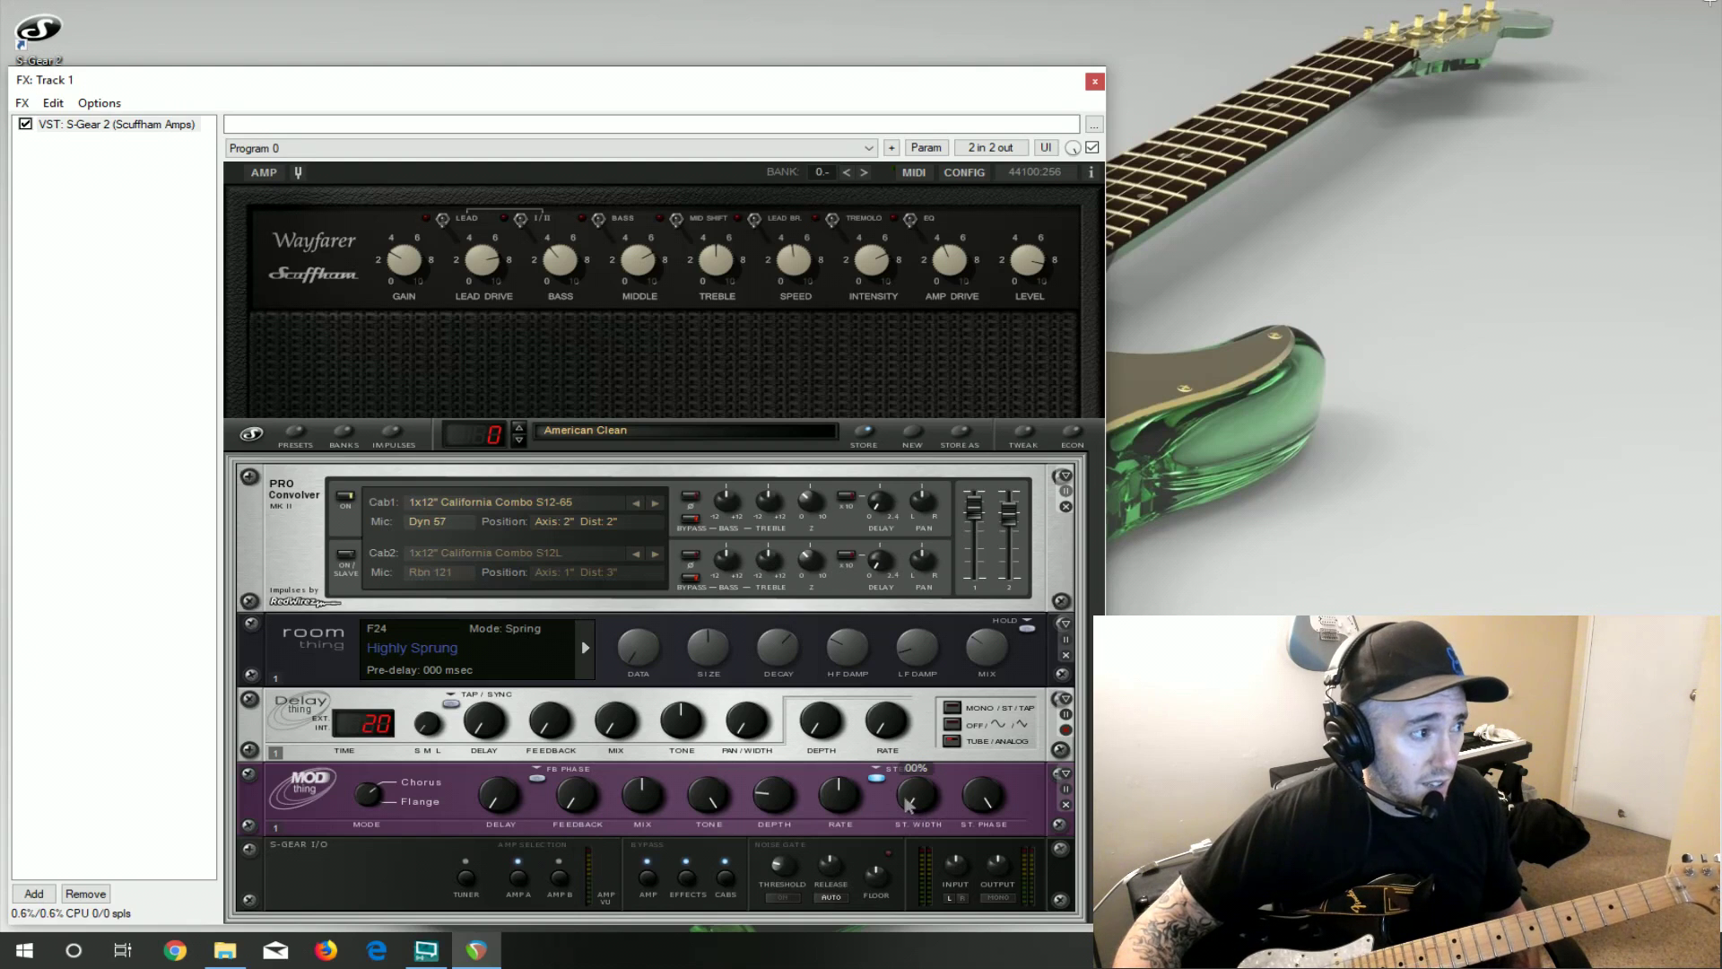
pyautogui.moveTo(906, 801); pyautogui.dragTo(994, 767)
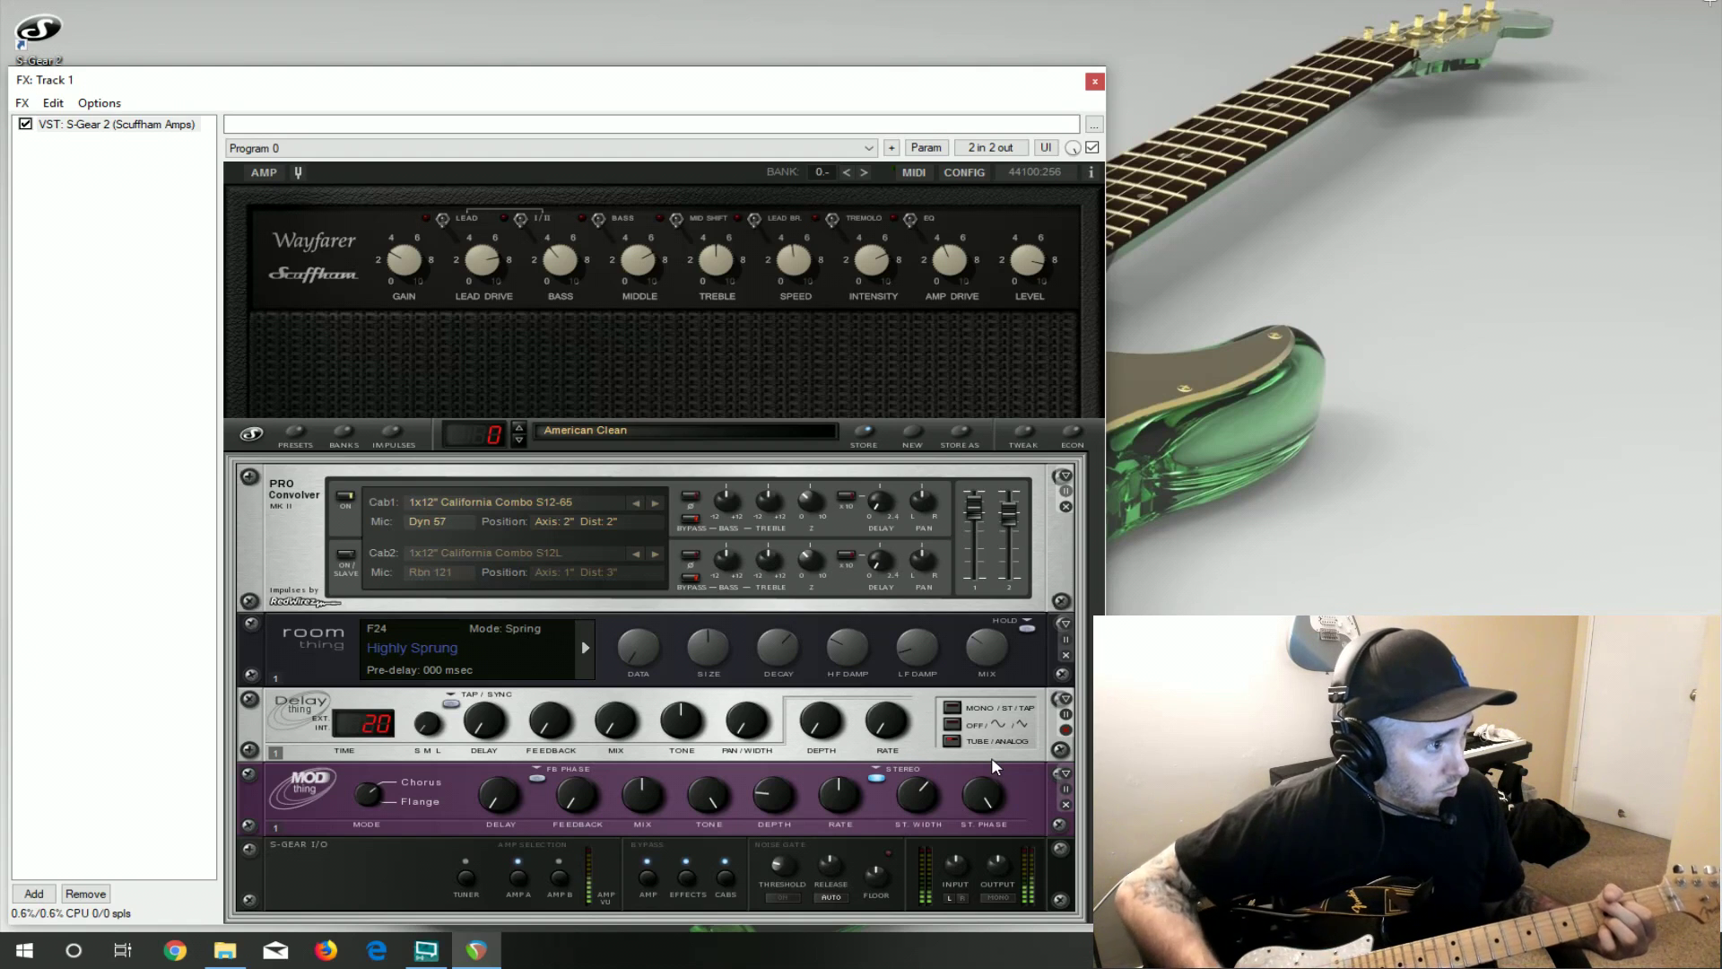
pyautogui.moveTo(770, 794); pyautogui.dragTo(818, 762)
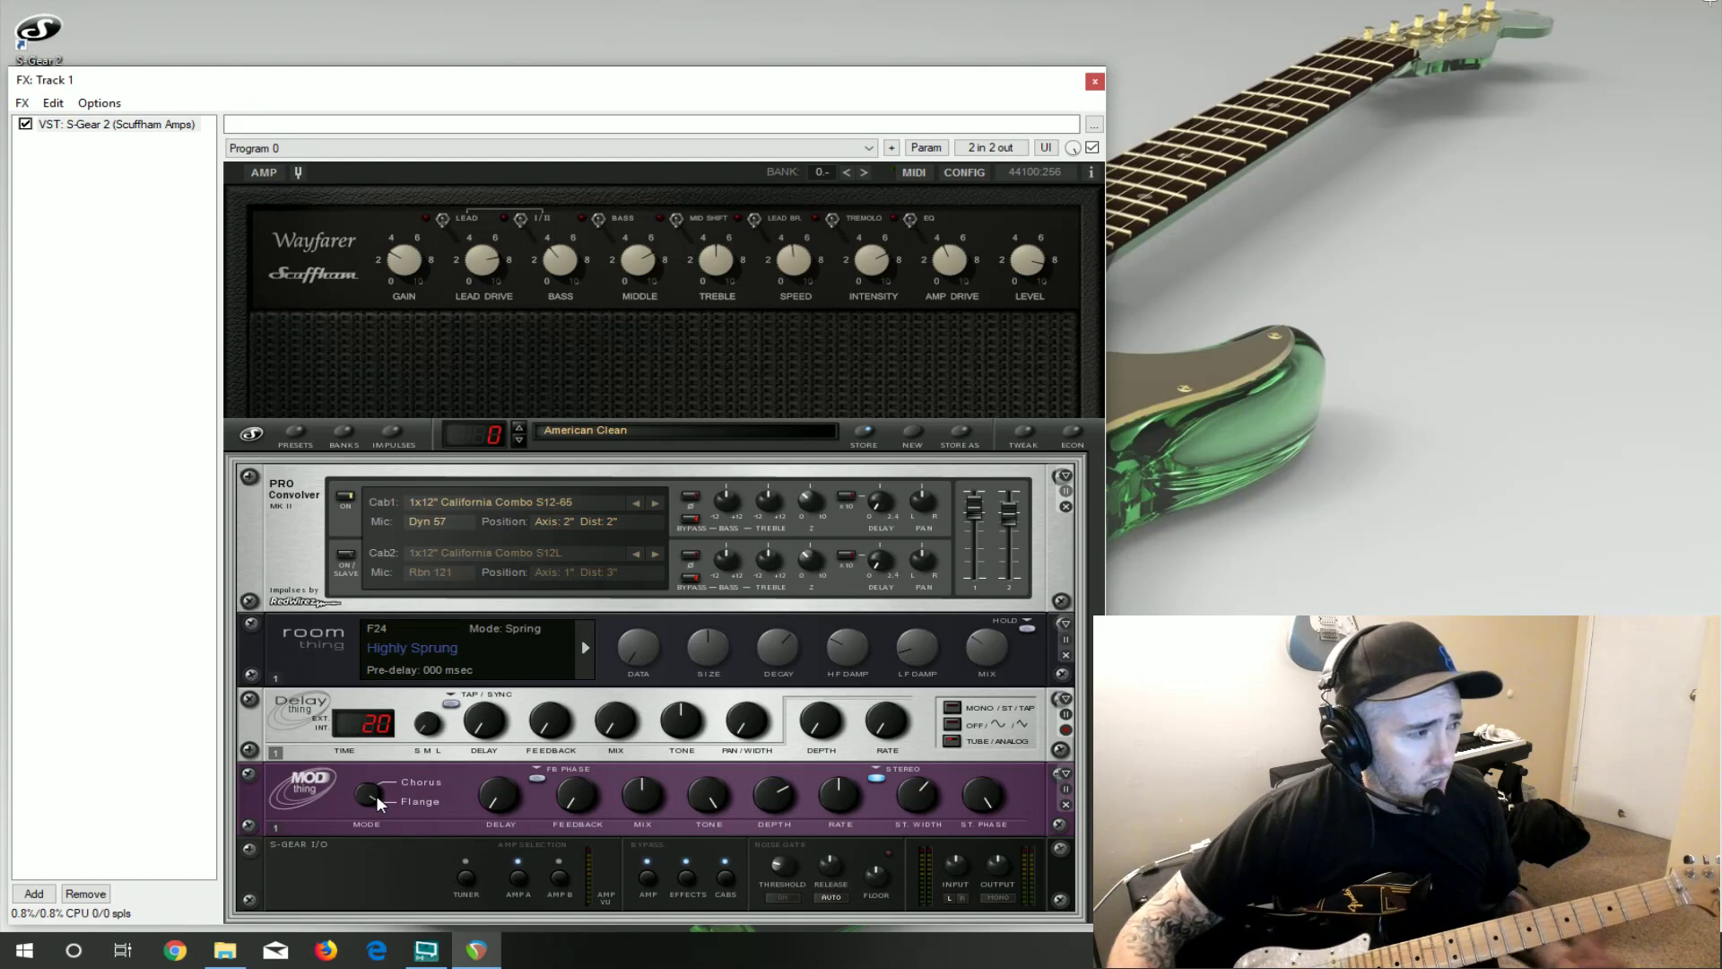
pyautogui.click(1066, 803)
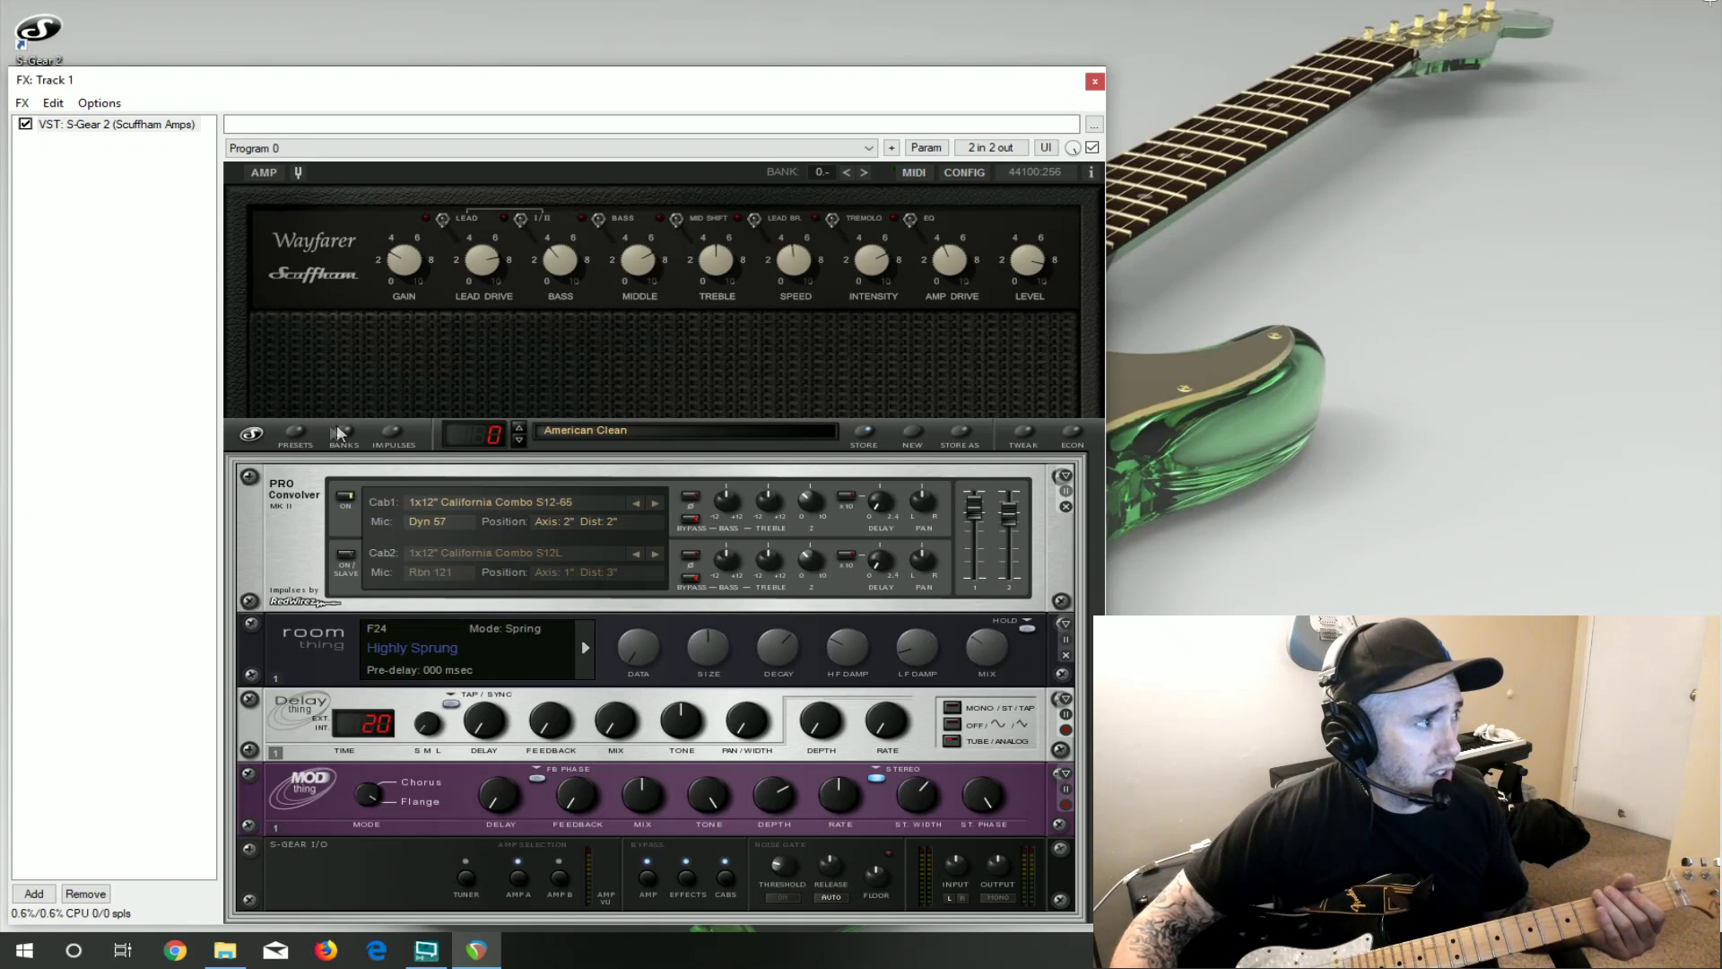
# Load the 003: Plexmonster user preset and close the preset browser.
pyautogui.click(298, 431)
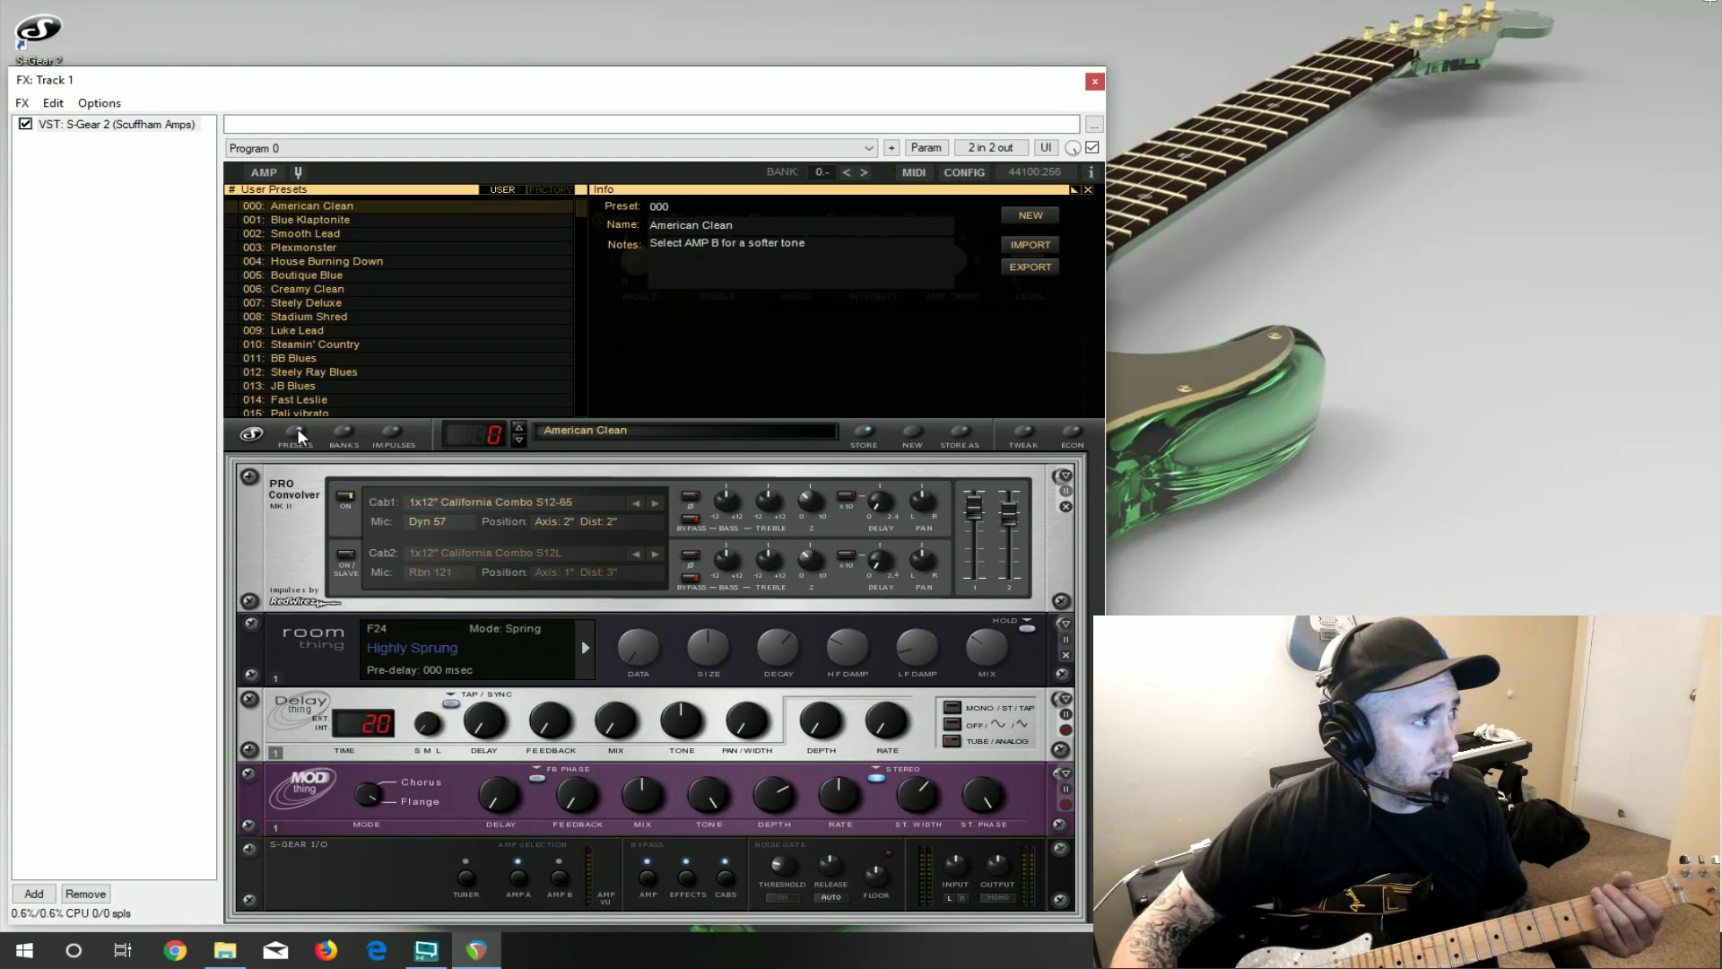
pyautogui.click(307, 248)
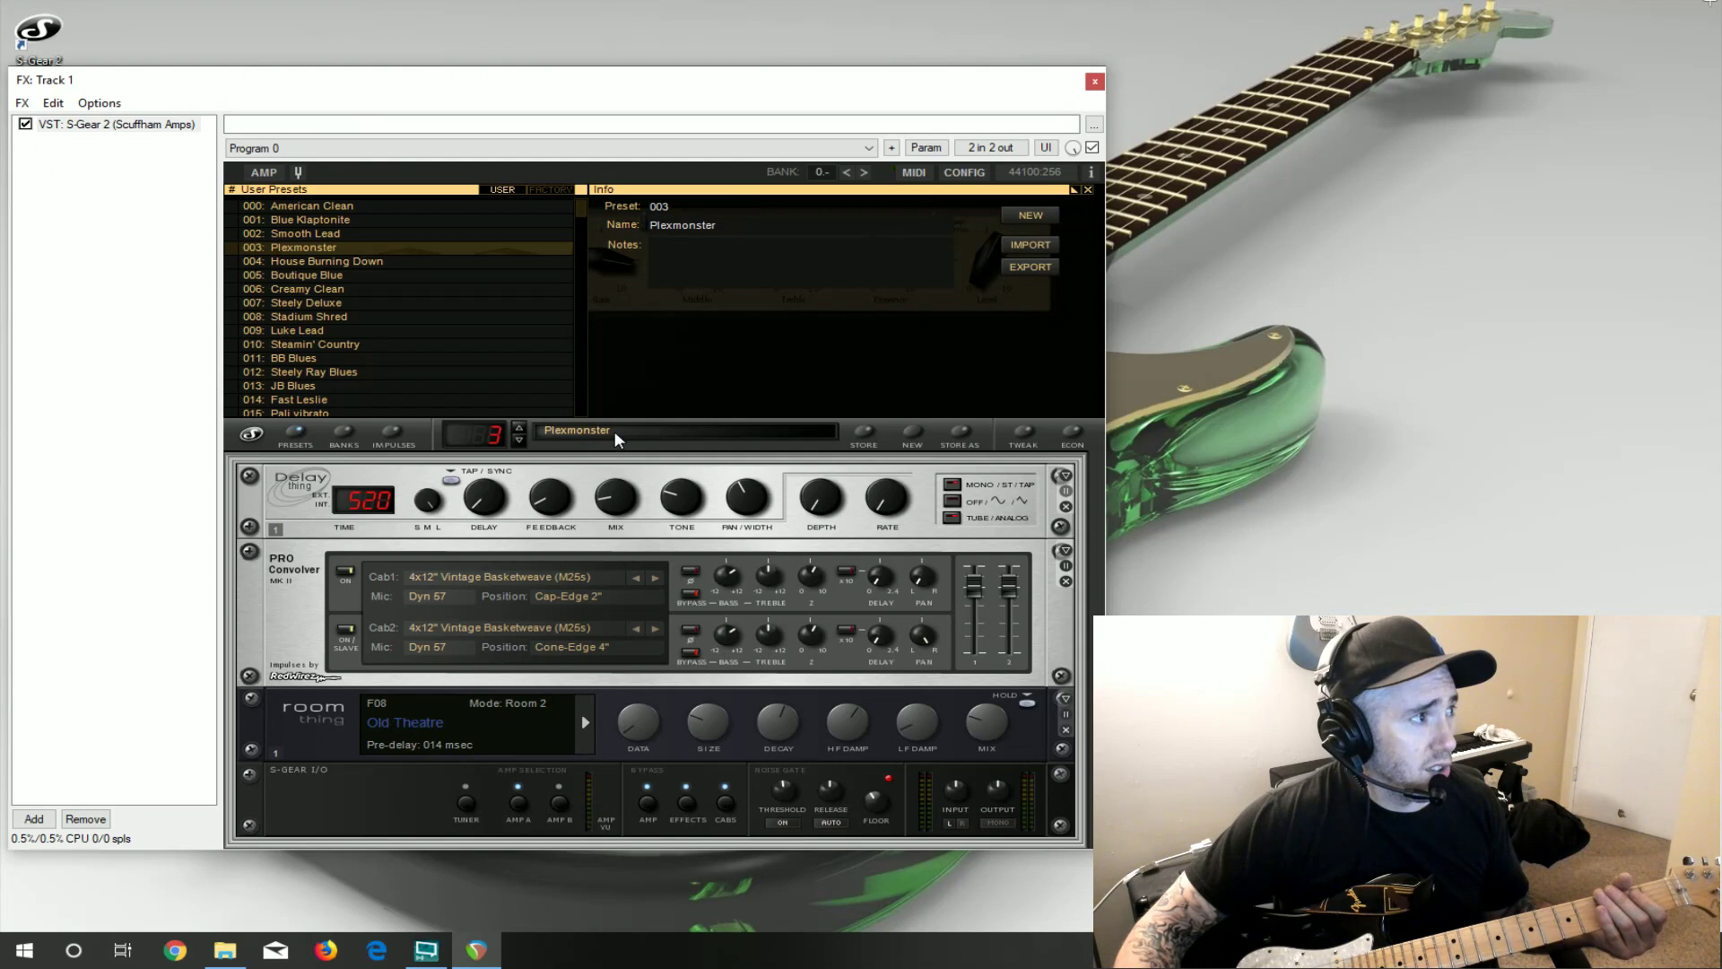
pyautogui.click(297, 431)
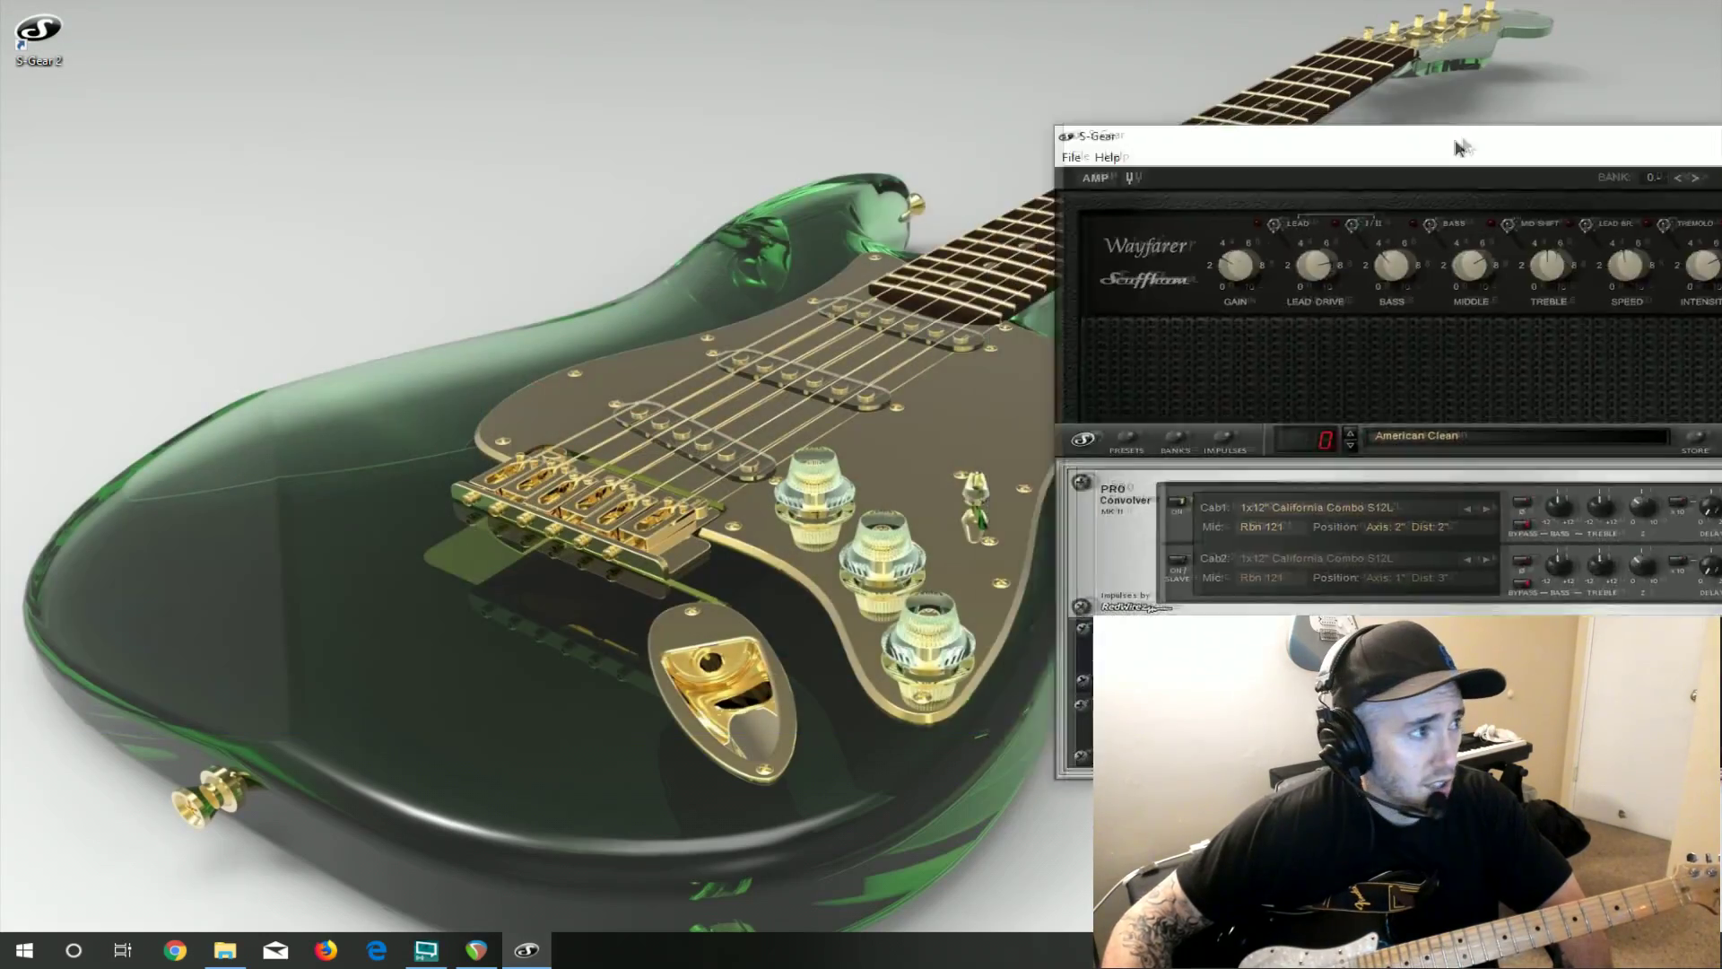
# Set S-Gear 2's audio driver to Focusrite USB ASIO in the Audio Driver Configuration.
pyautogui.moveTo(1456, 135); pyautogui.dragTo(411, 125)
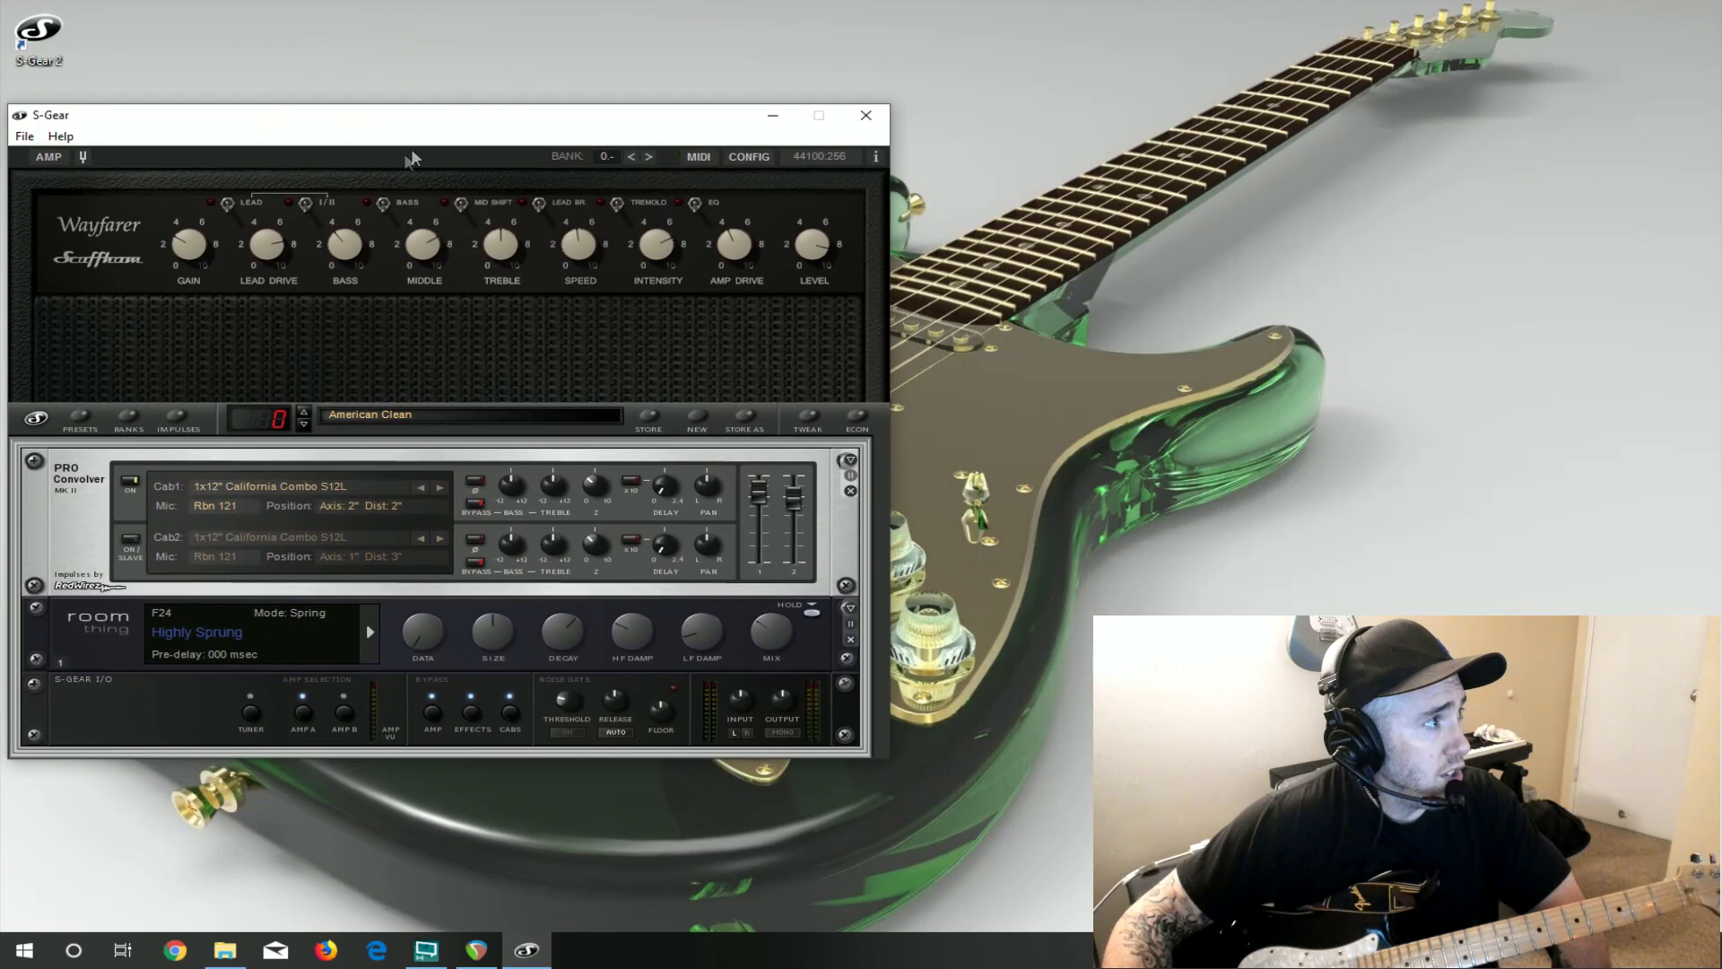
pyautogui.click(19, 141)
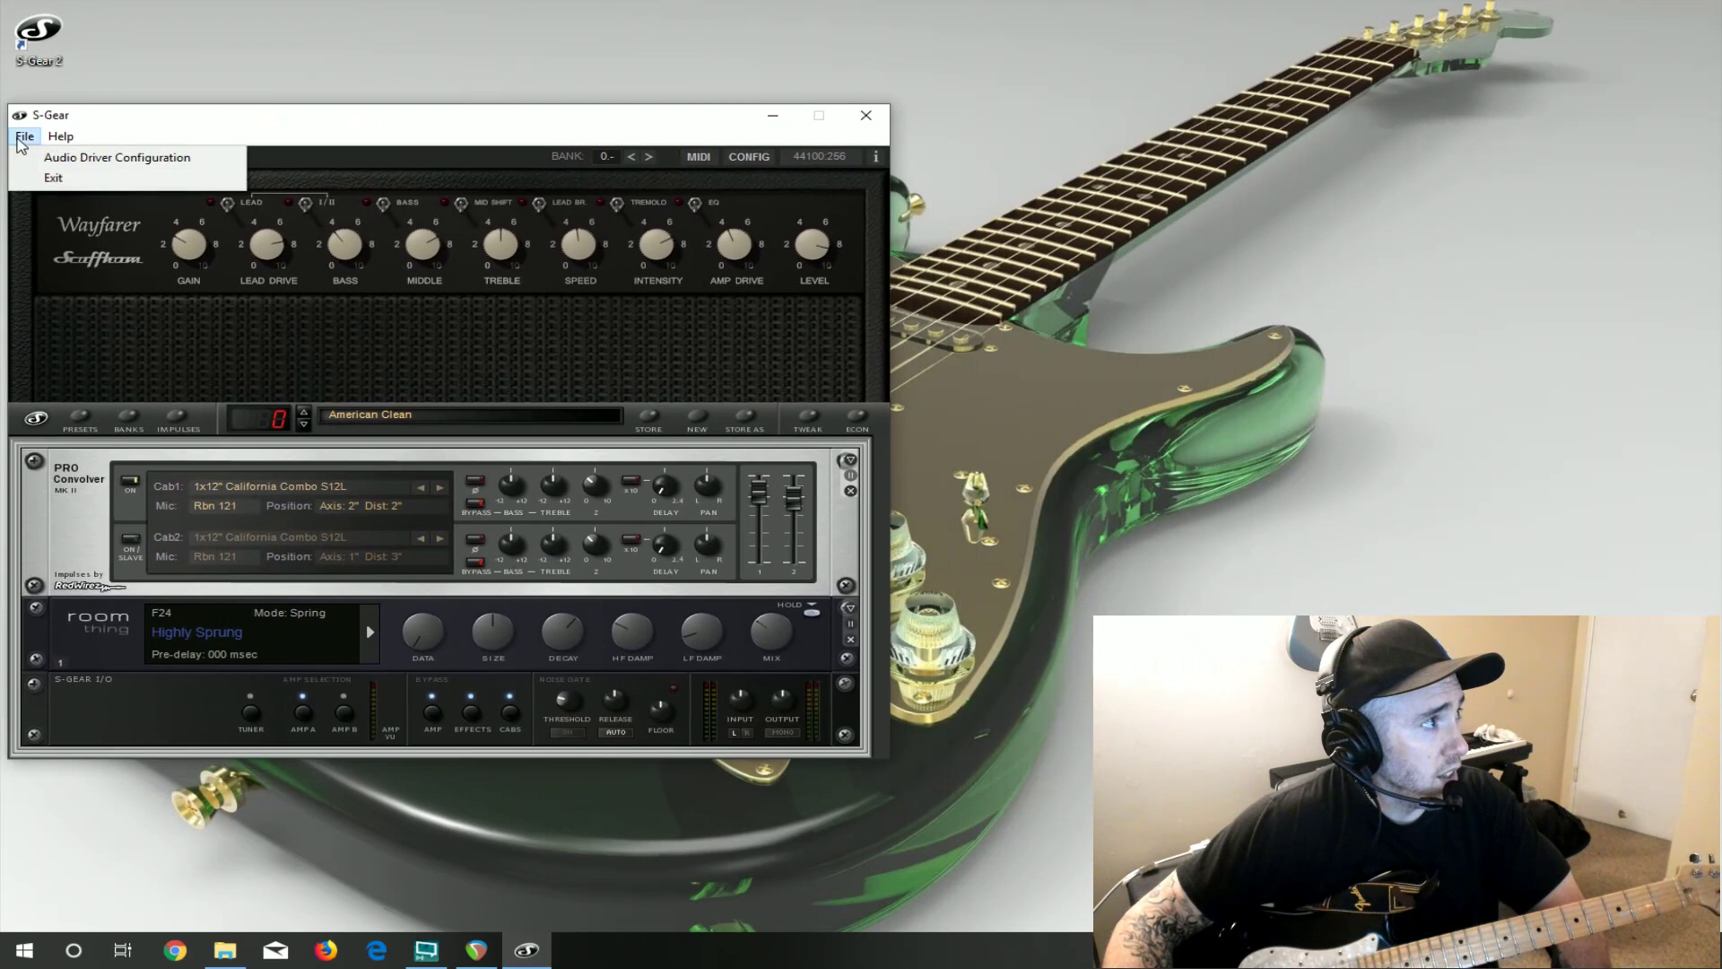
pyautogui.click(97, 159)
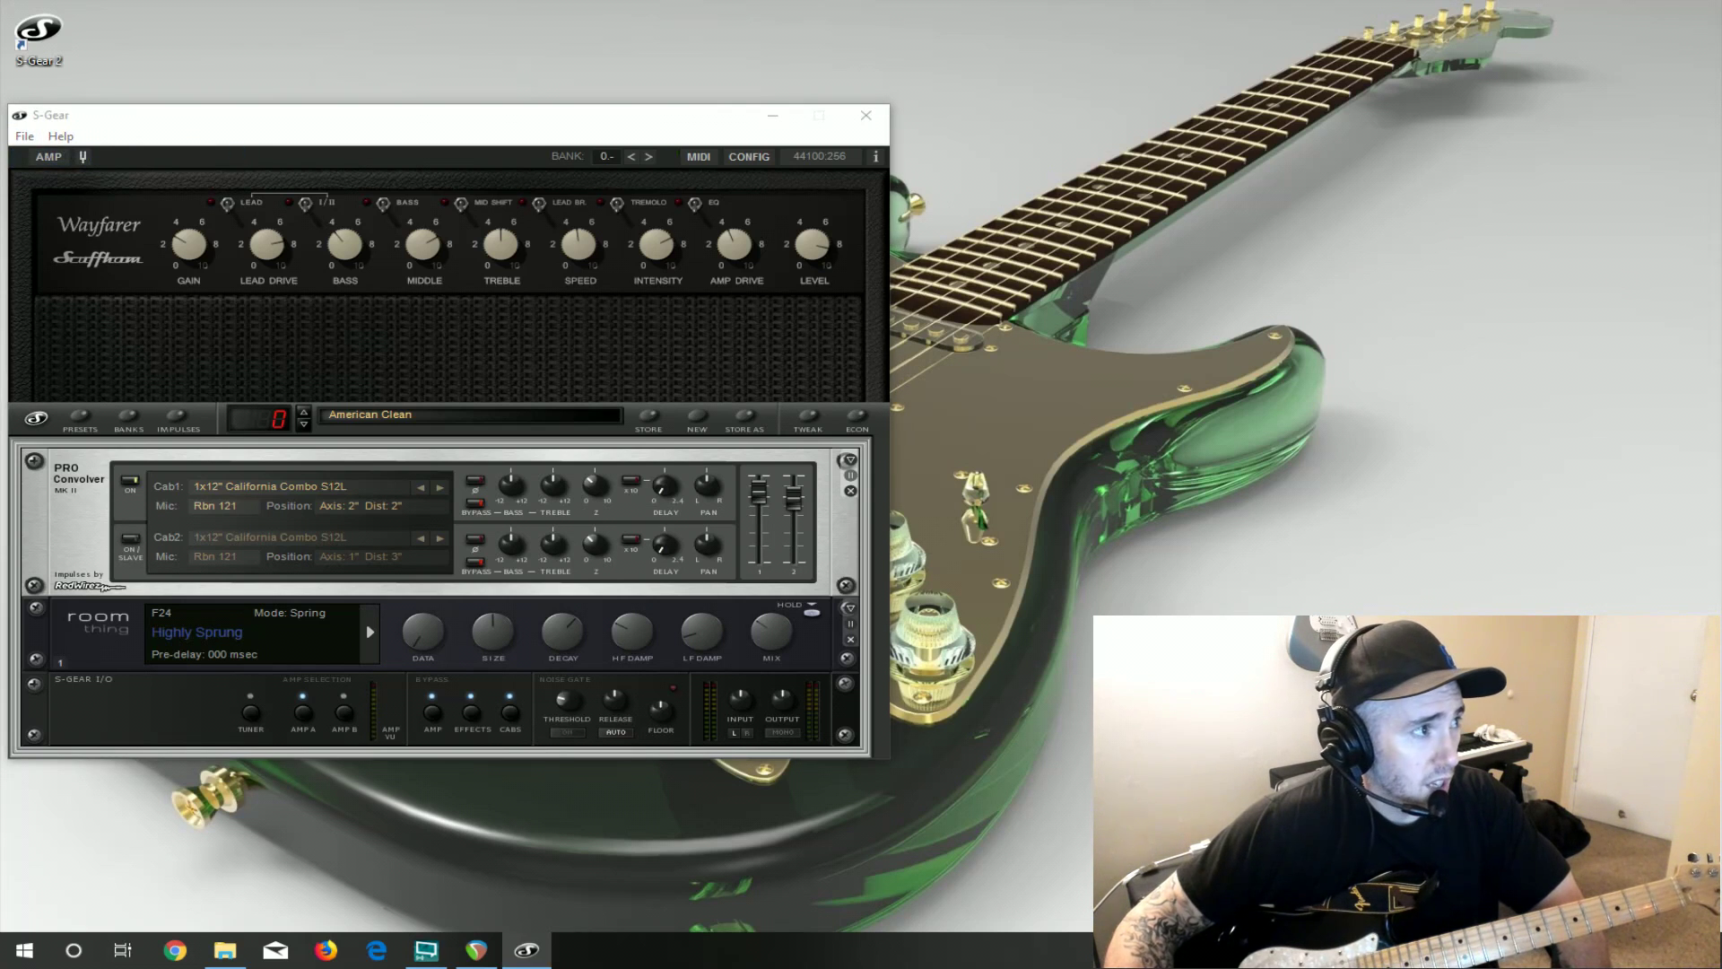
pyautogui.moveTo(1134, 257); pyautogui.dragTo(299, 325)
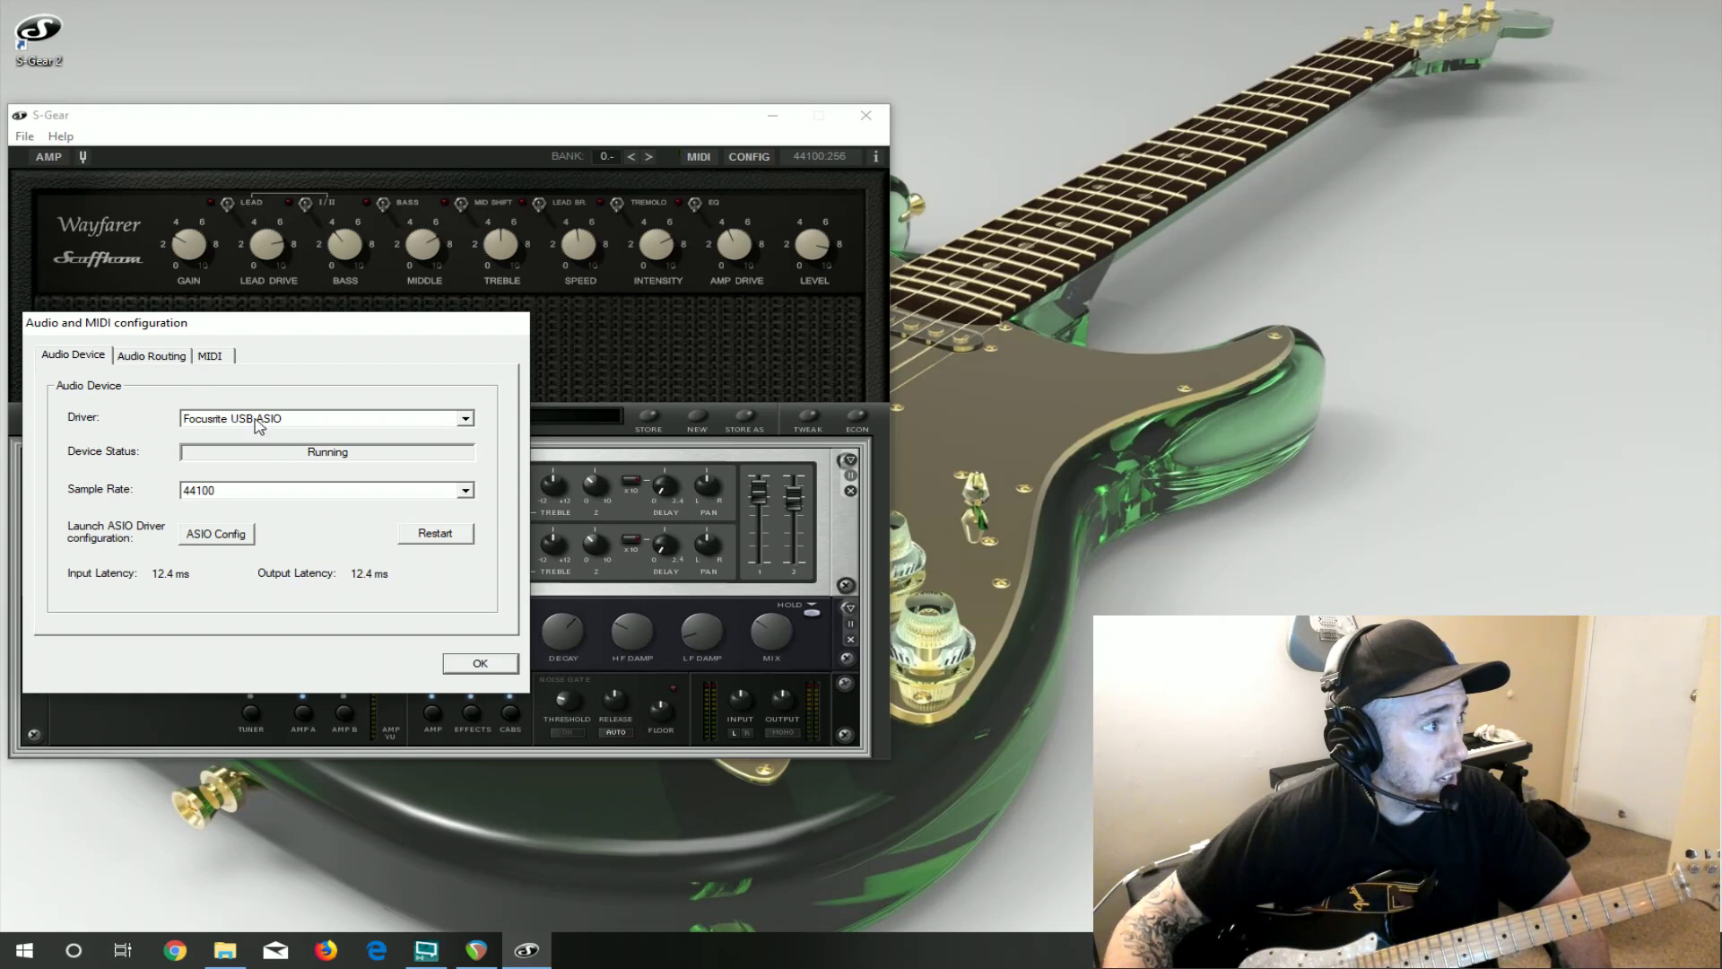
pyautogui.click(465, 420)
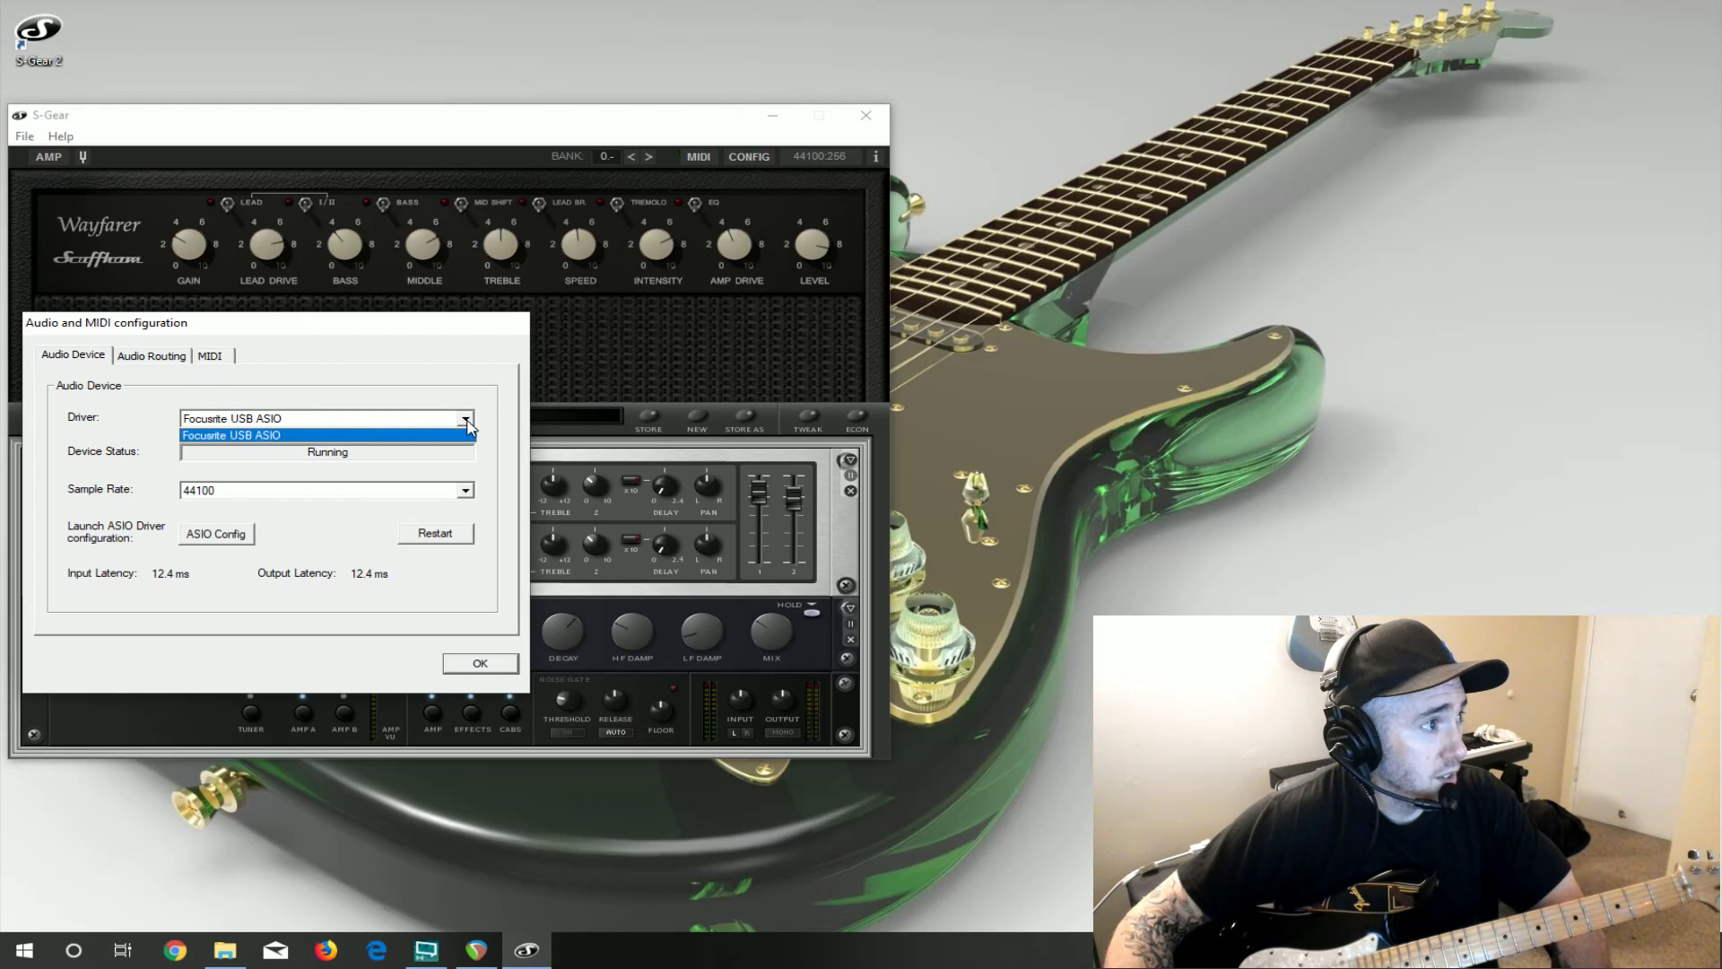
pyautogui.click(465, 420)
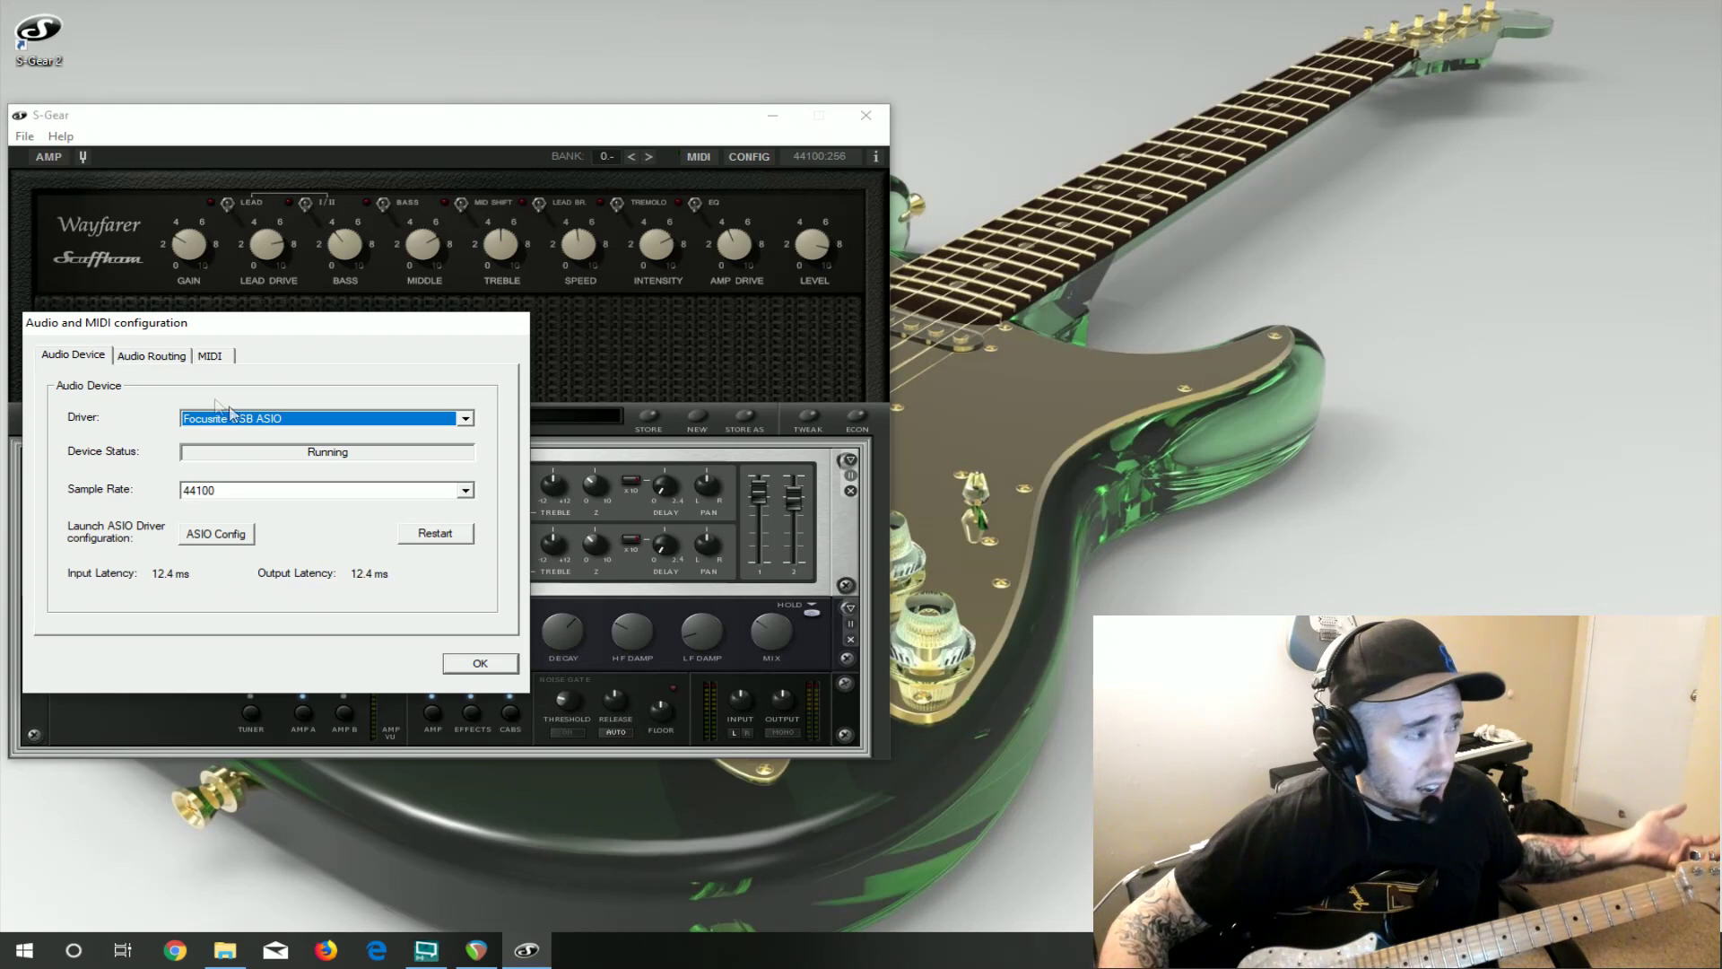
# Check the routing of Input 1/2 as inputs and Output 1/2 as outputs, then accept it.
pyautogui.click(159, 360)
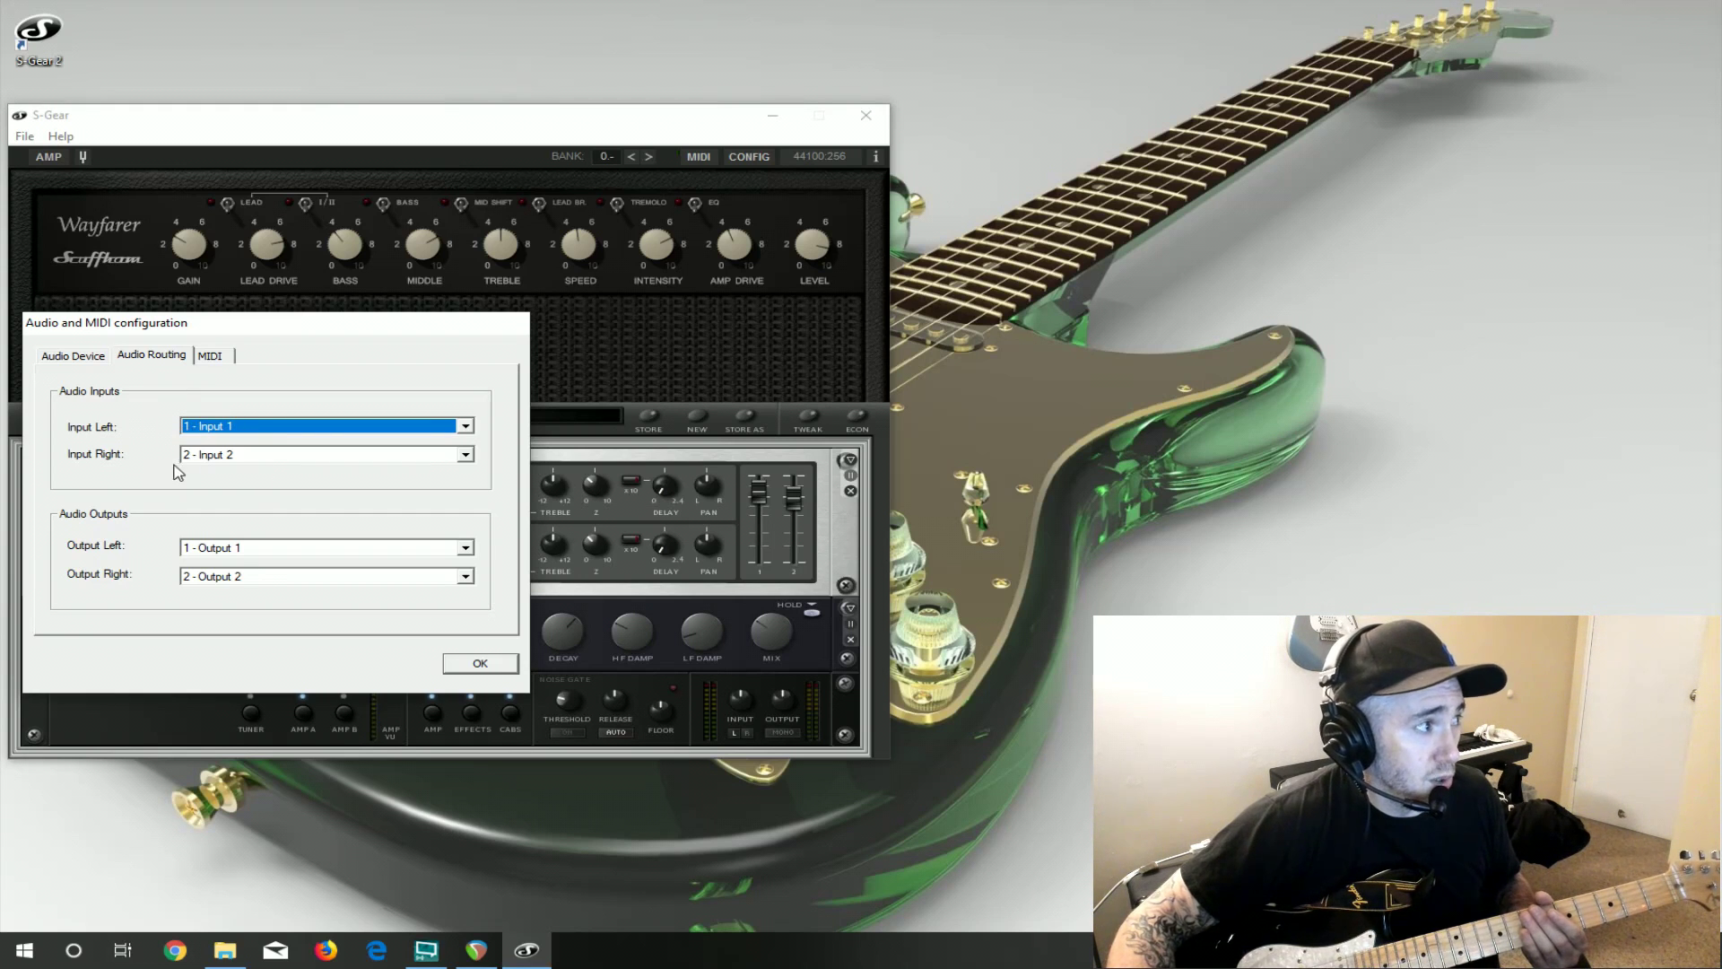
pyautogui.click(476, 668)
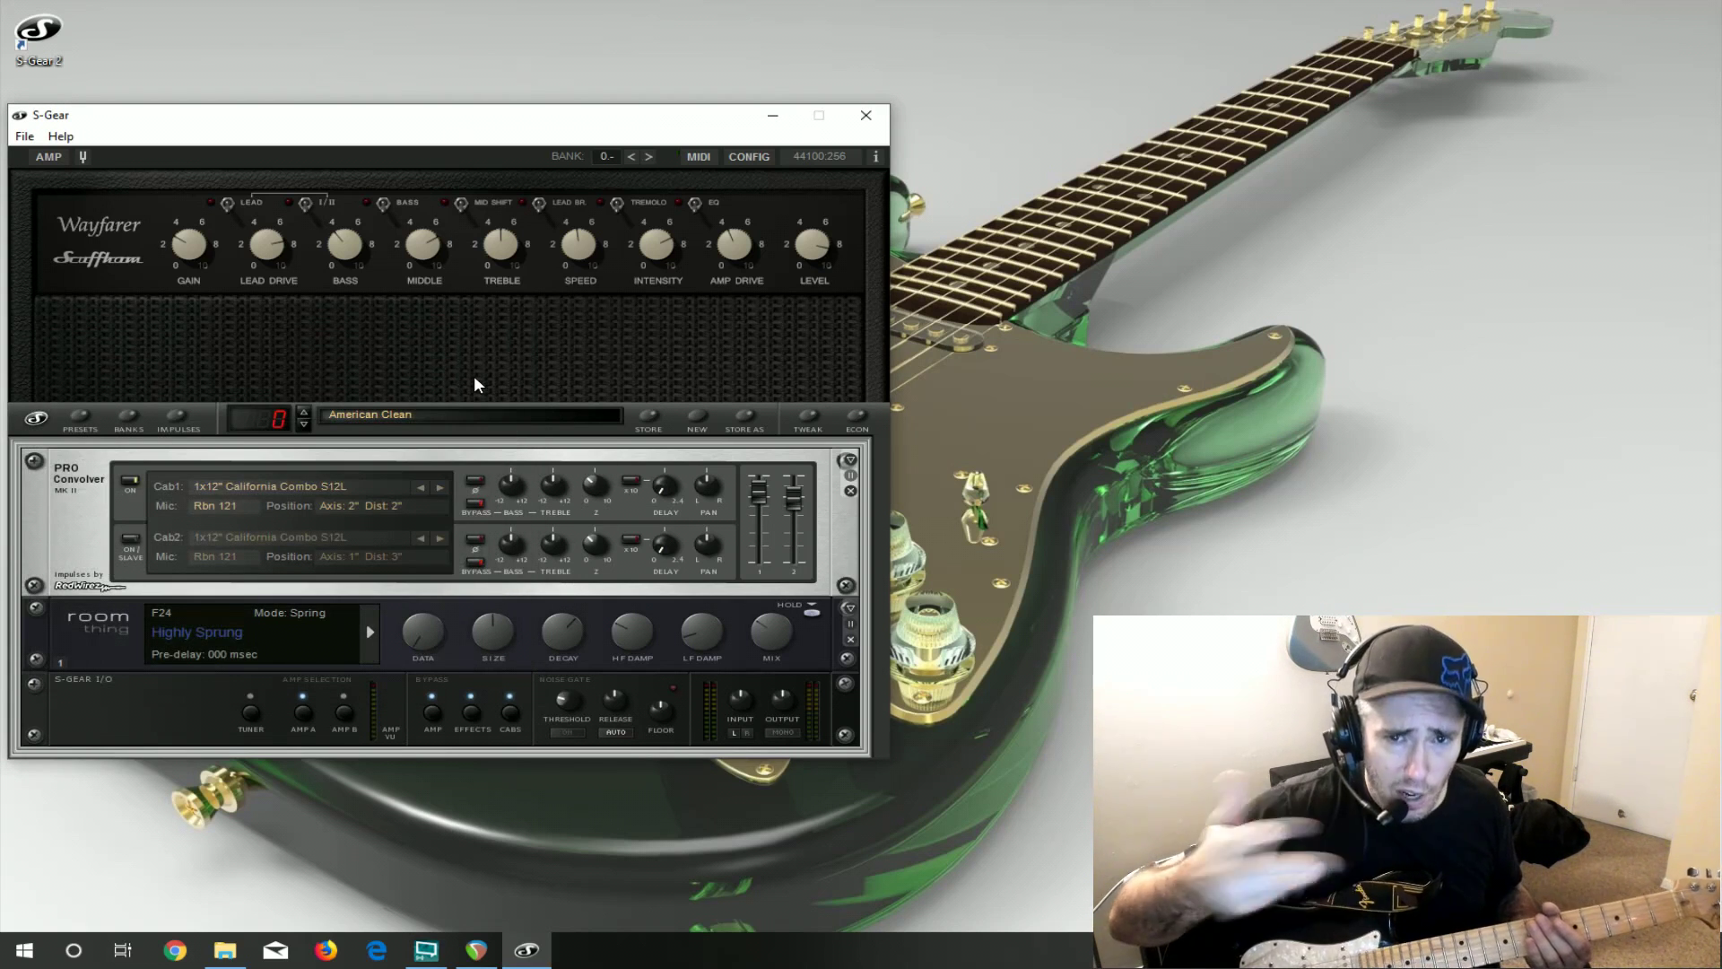
# Move the standalone S-Gear window aside and close it.
pyautogui.moveTo(370, 127); pyautogui.dragTo(587, 144)
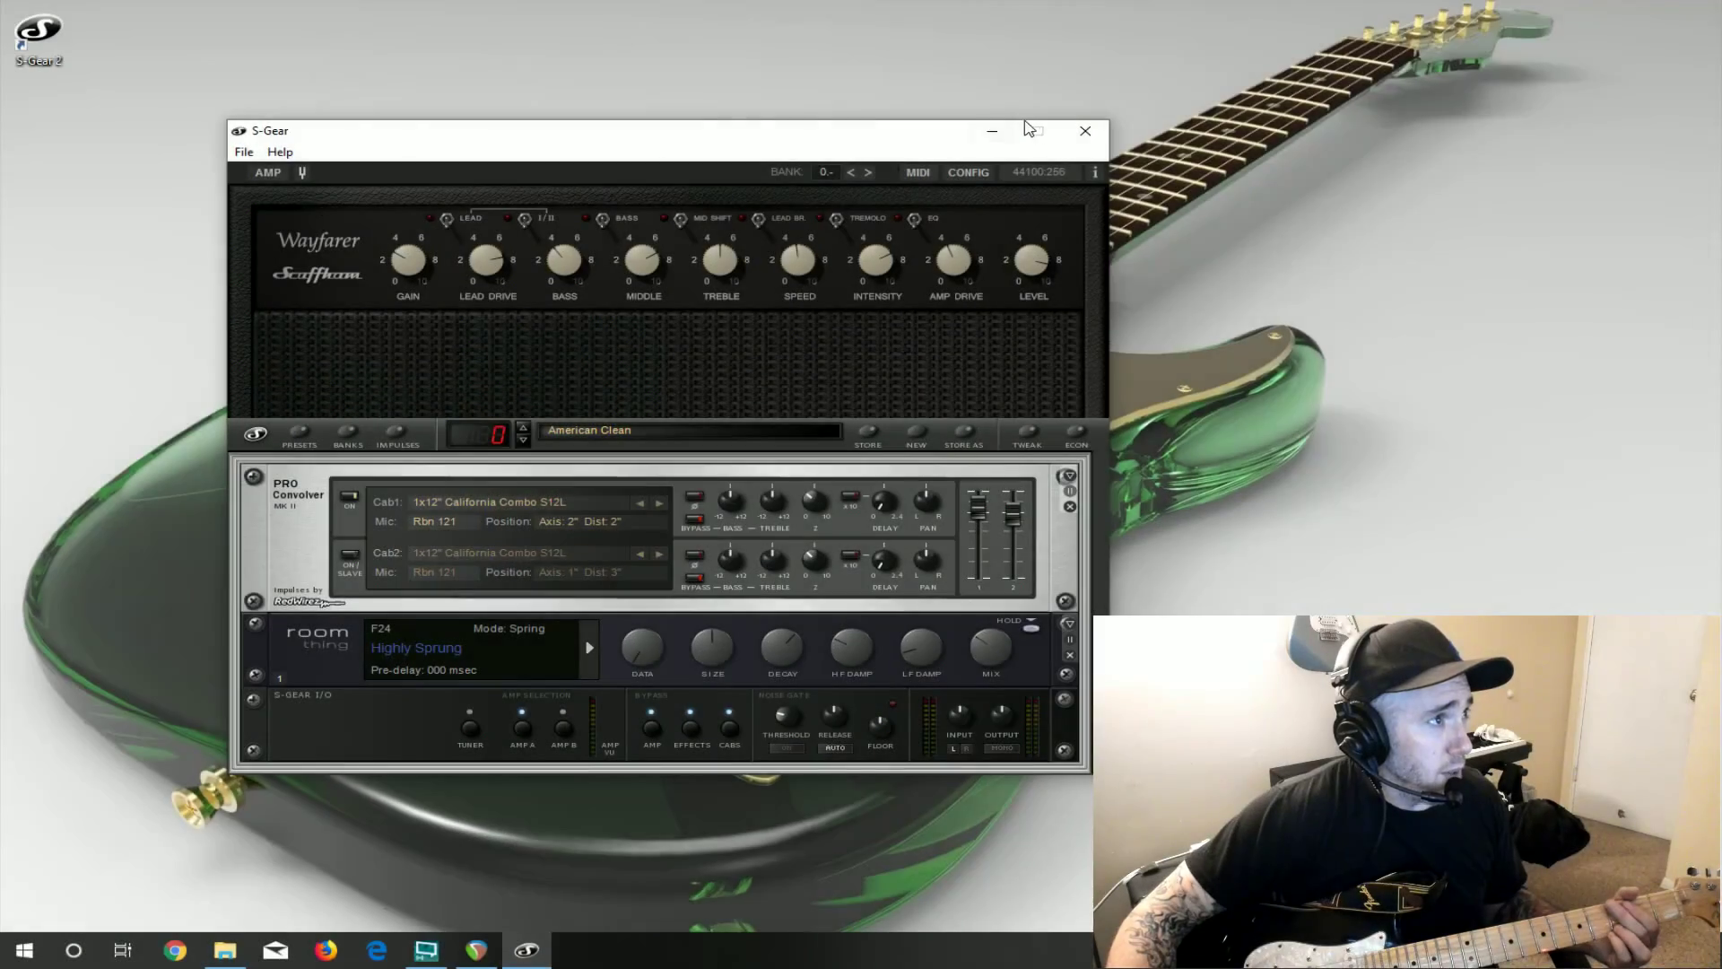
pyautogui.click(1084, 132)
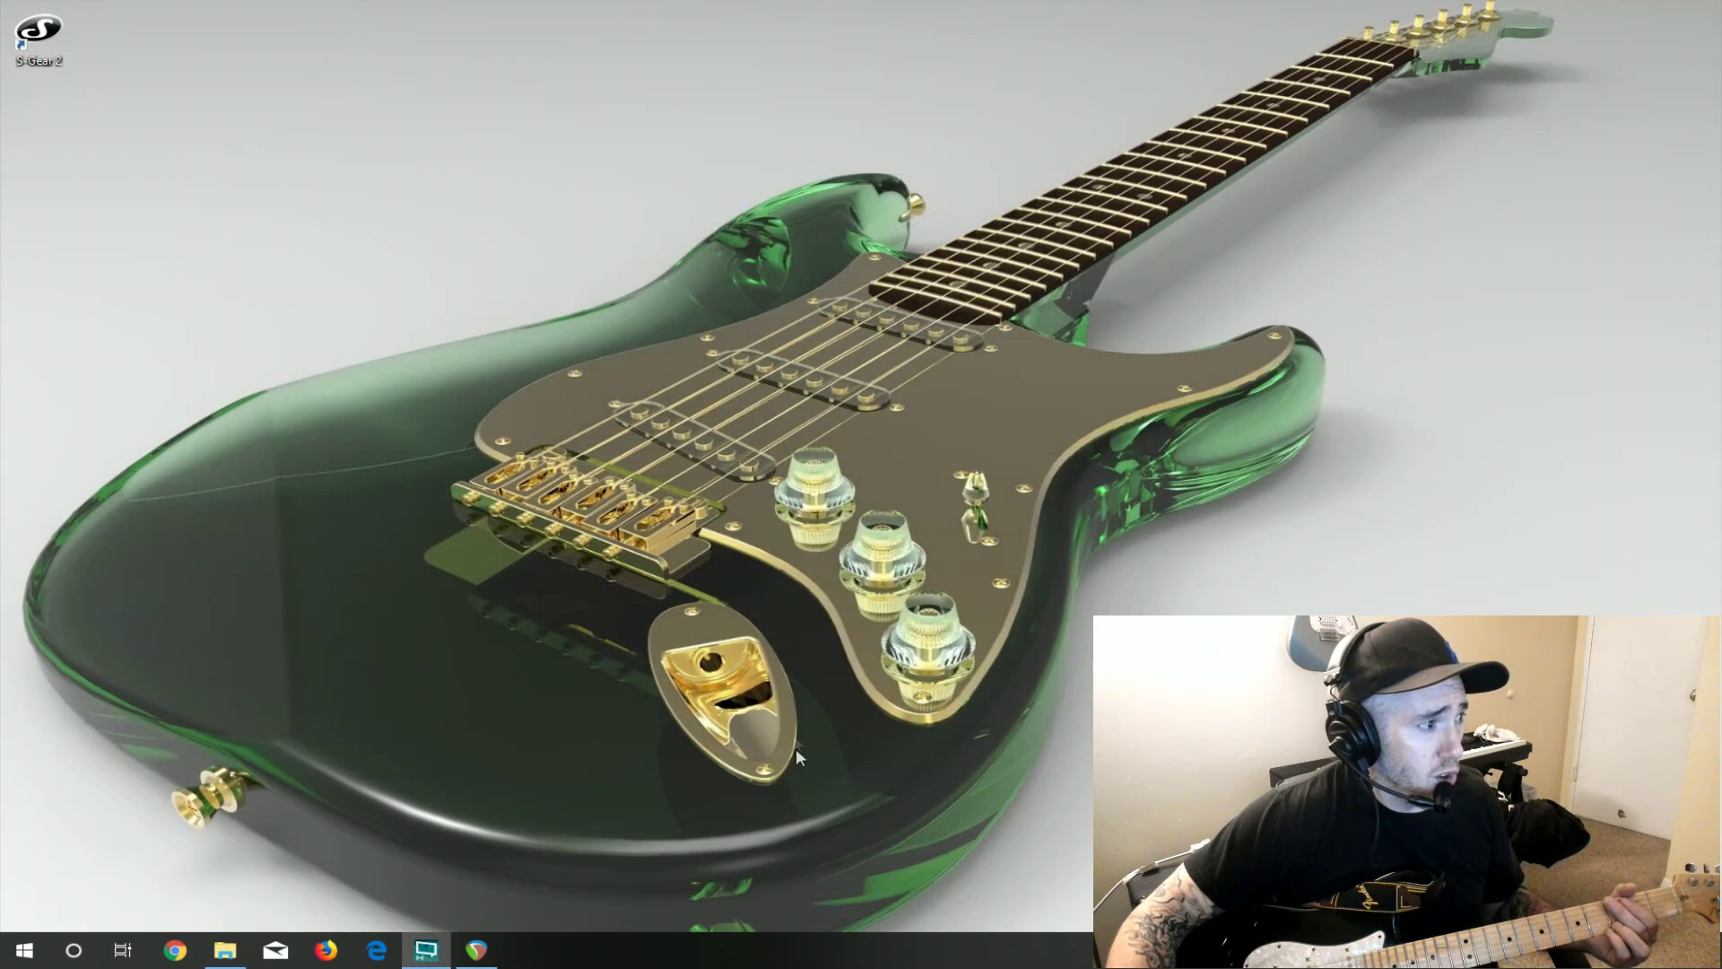
# Bring the REAPER project with its two recording tracks forward and maximize it full-screen.
pyautogui.moveTo(473, 958)
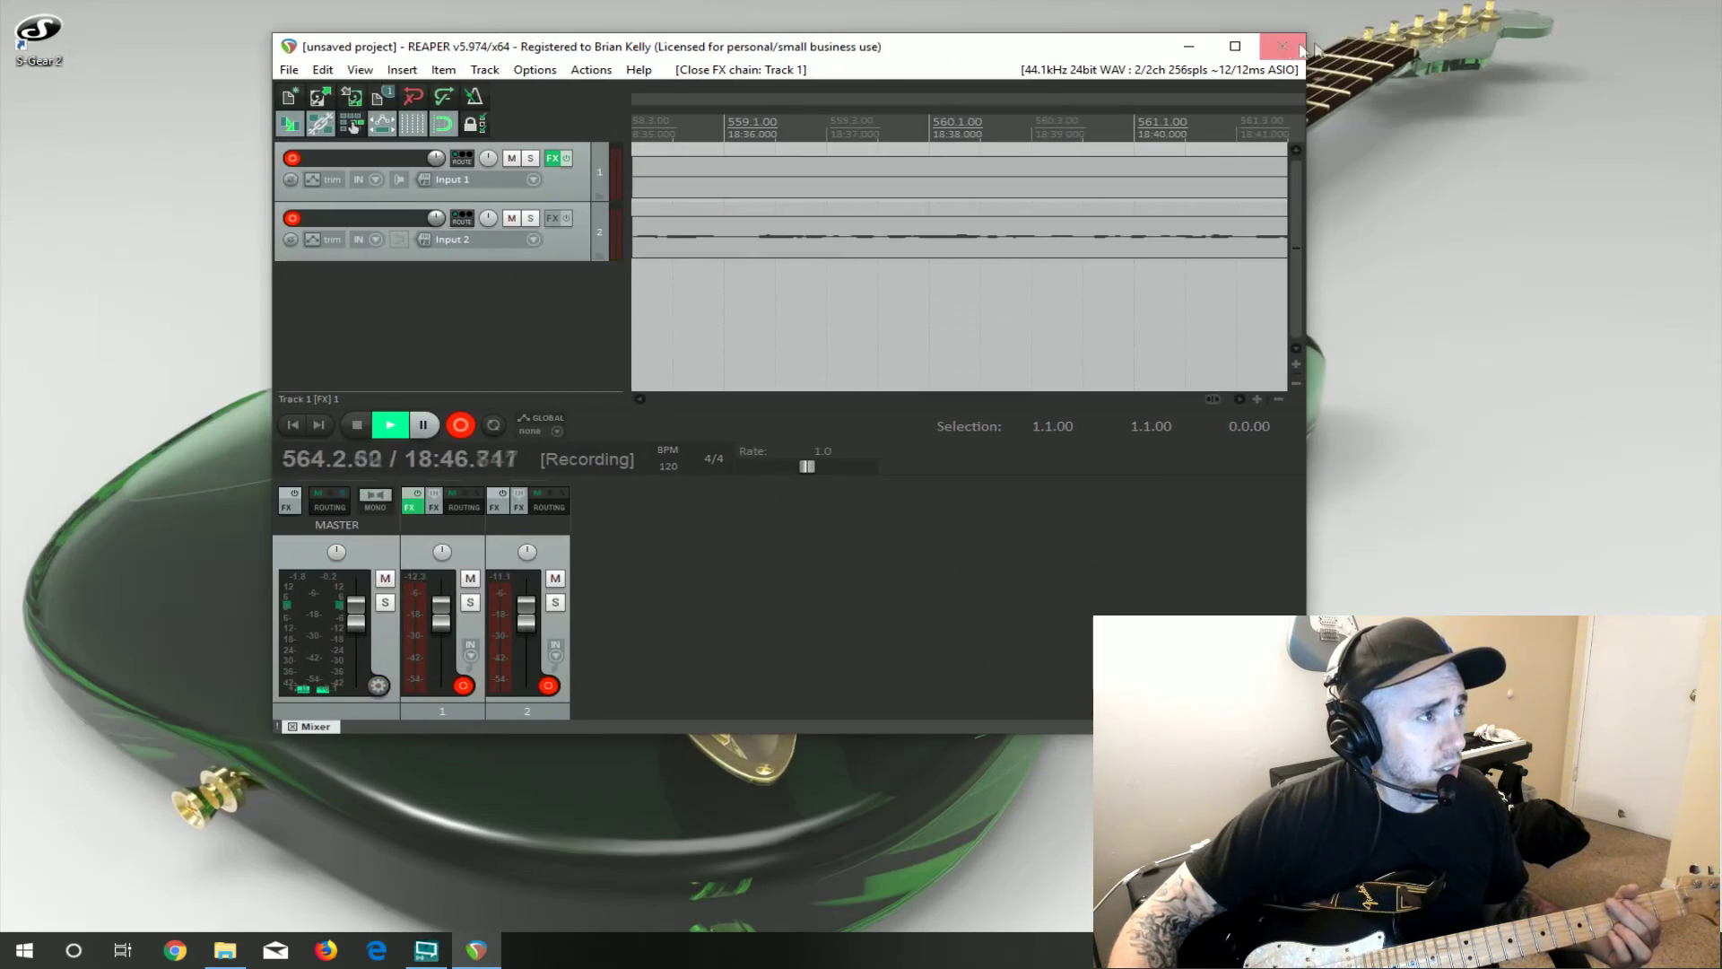
pyautogui.click(1235, 46)
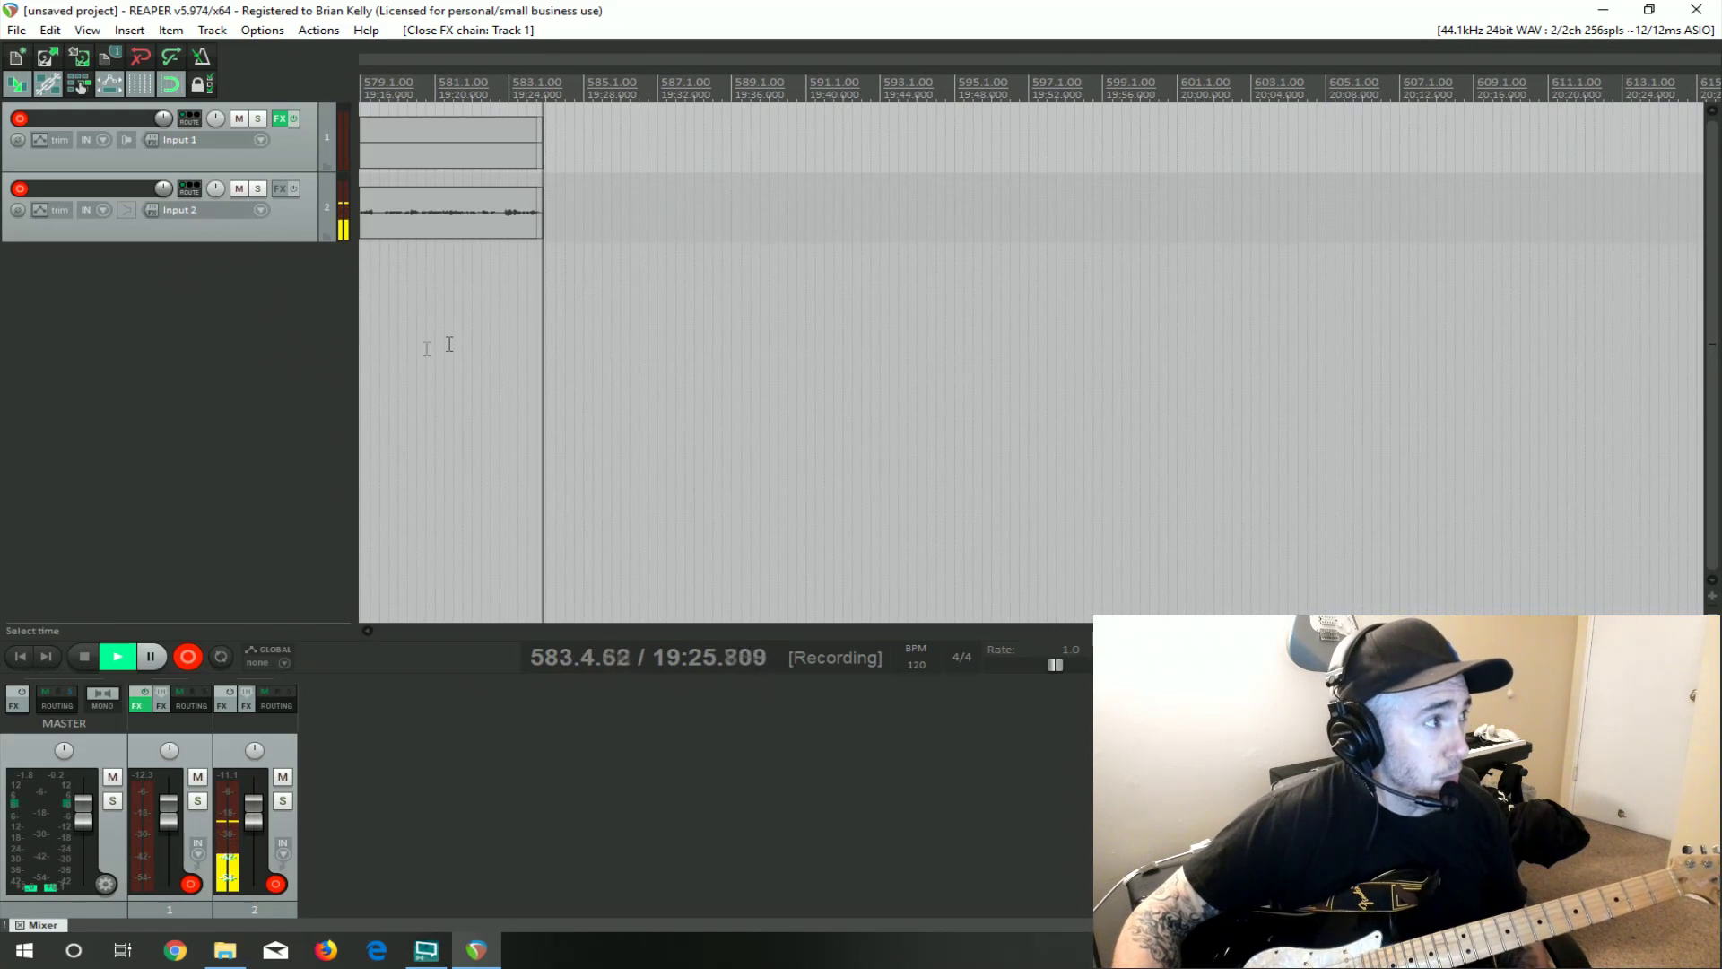
pyautogui.scroll(-2, 422, 346)
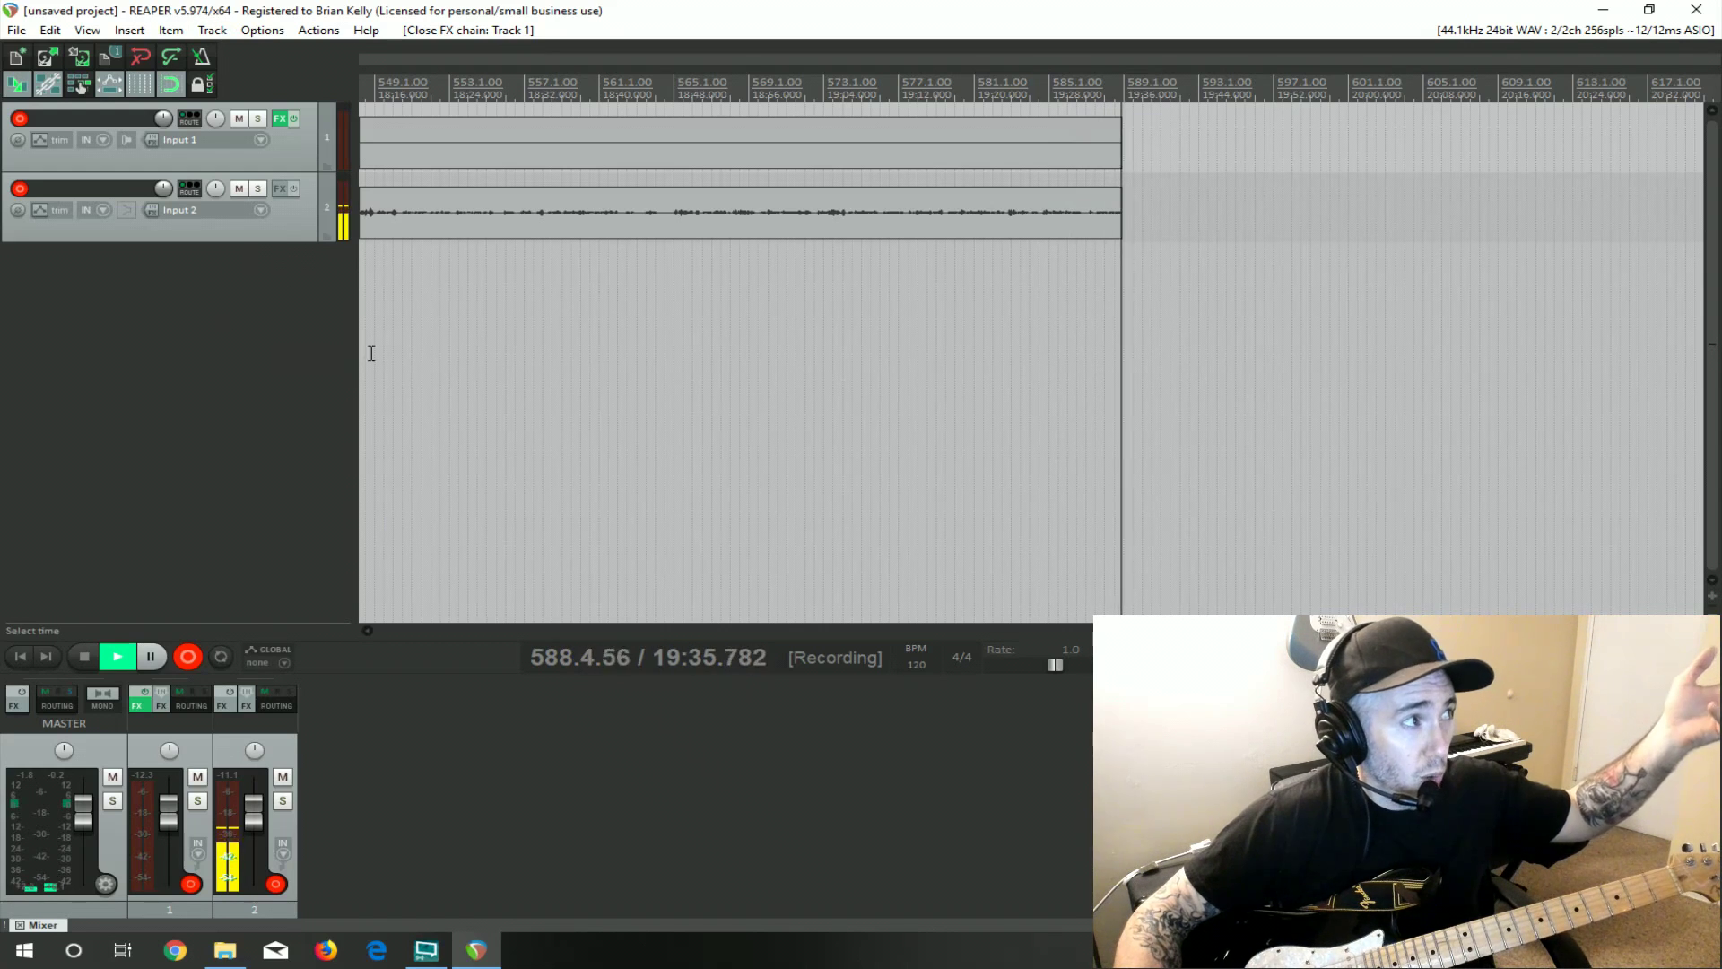
# Set REAPER's VST plug-in path to C:\Program Files\Scuffham Amps\S-Gear_VST in Preferences.
pyautogui.click(262, 30)
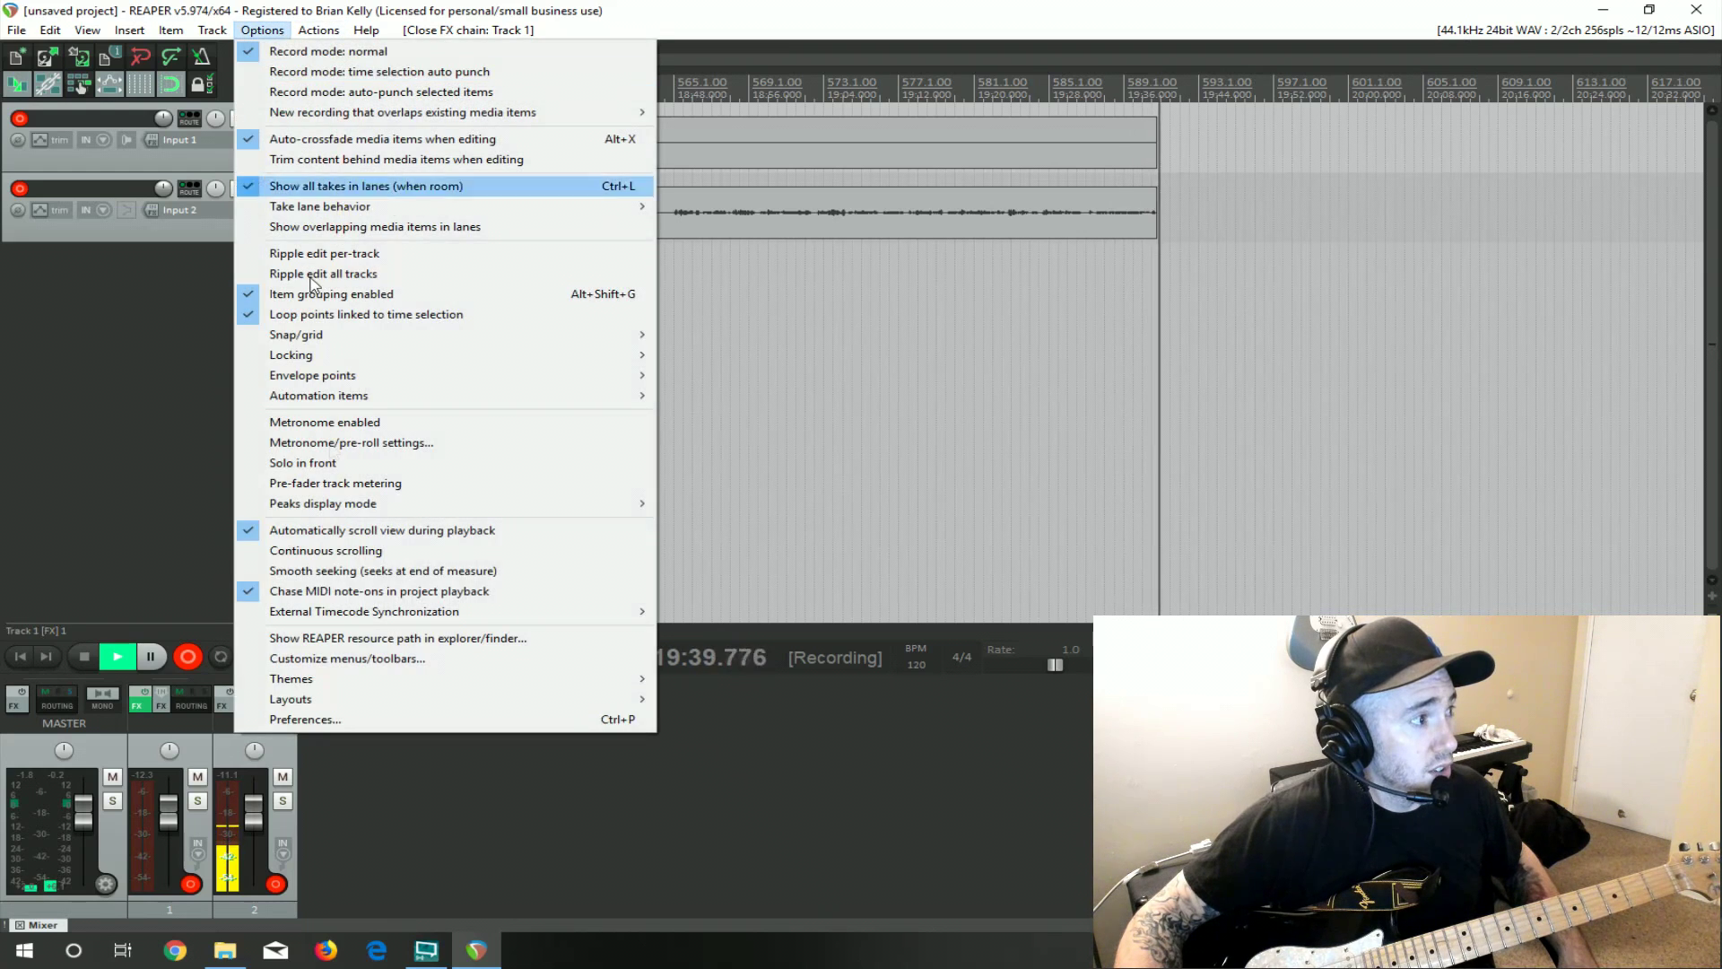
pyautogui.click(346, 719)
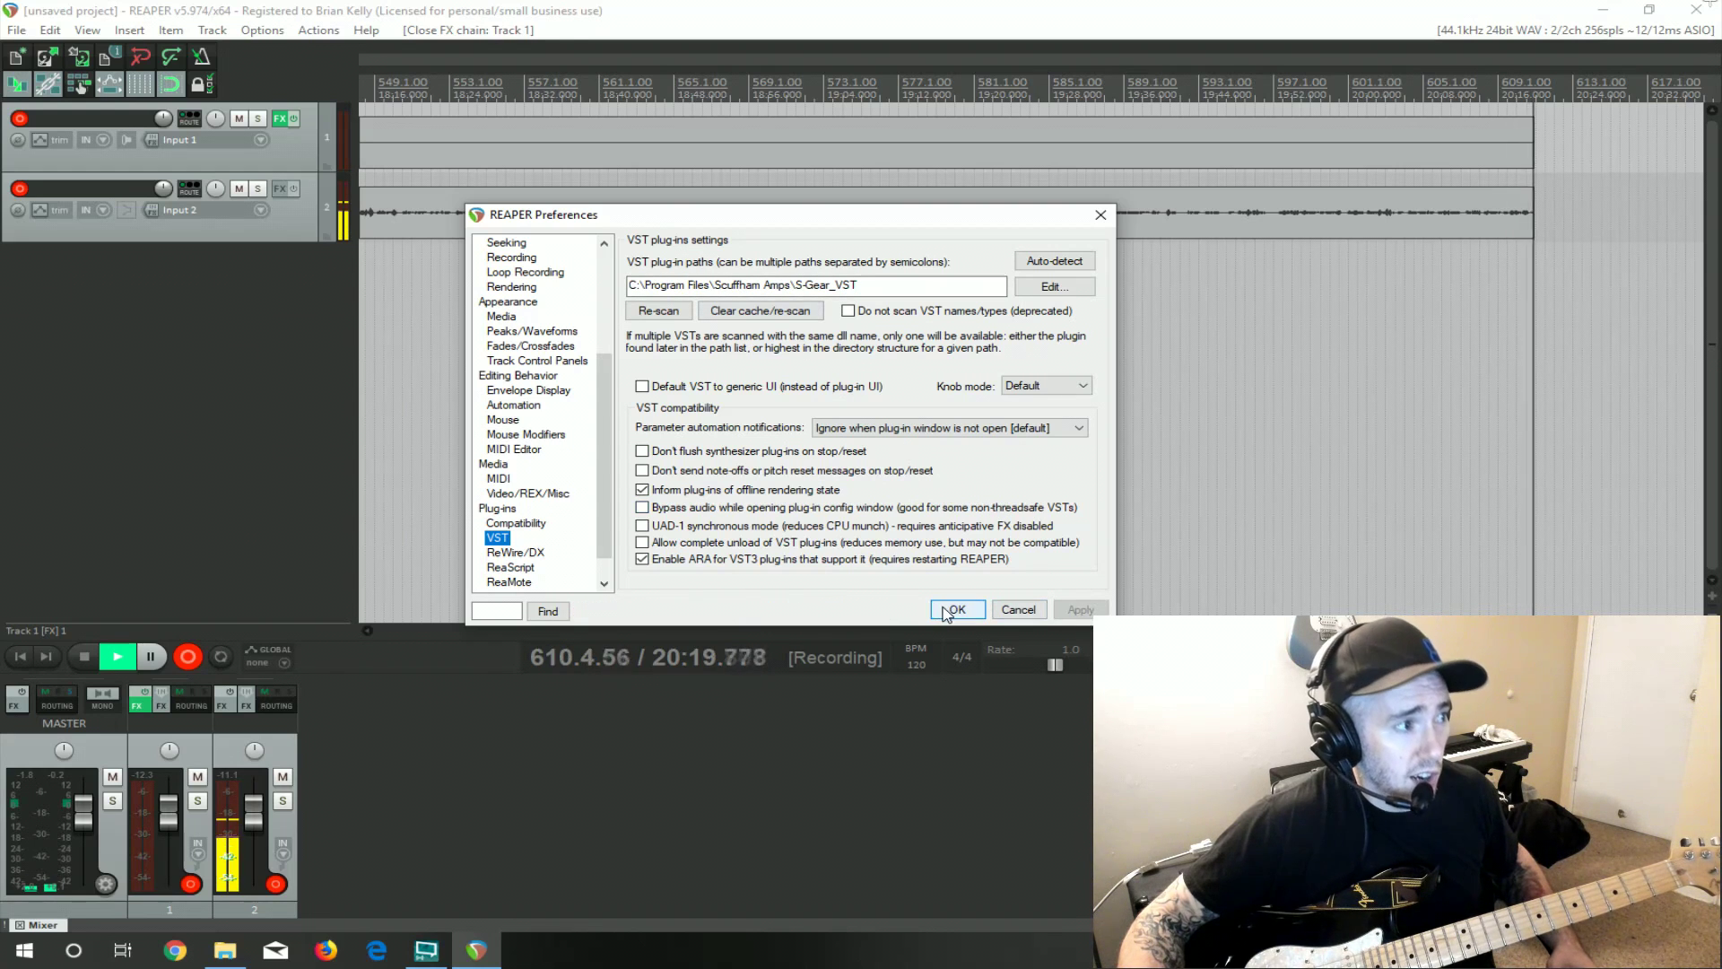
pyautogui.click(1100, 214)
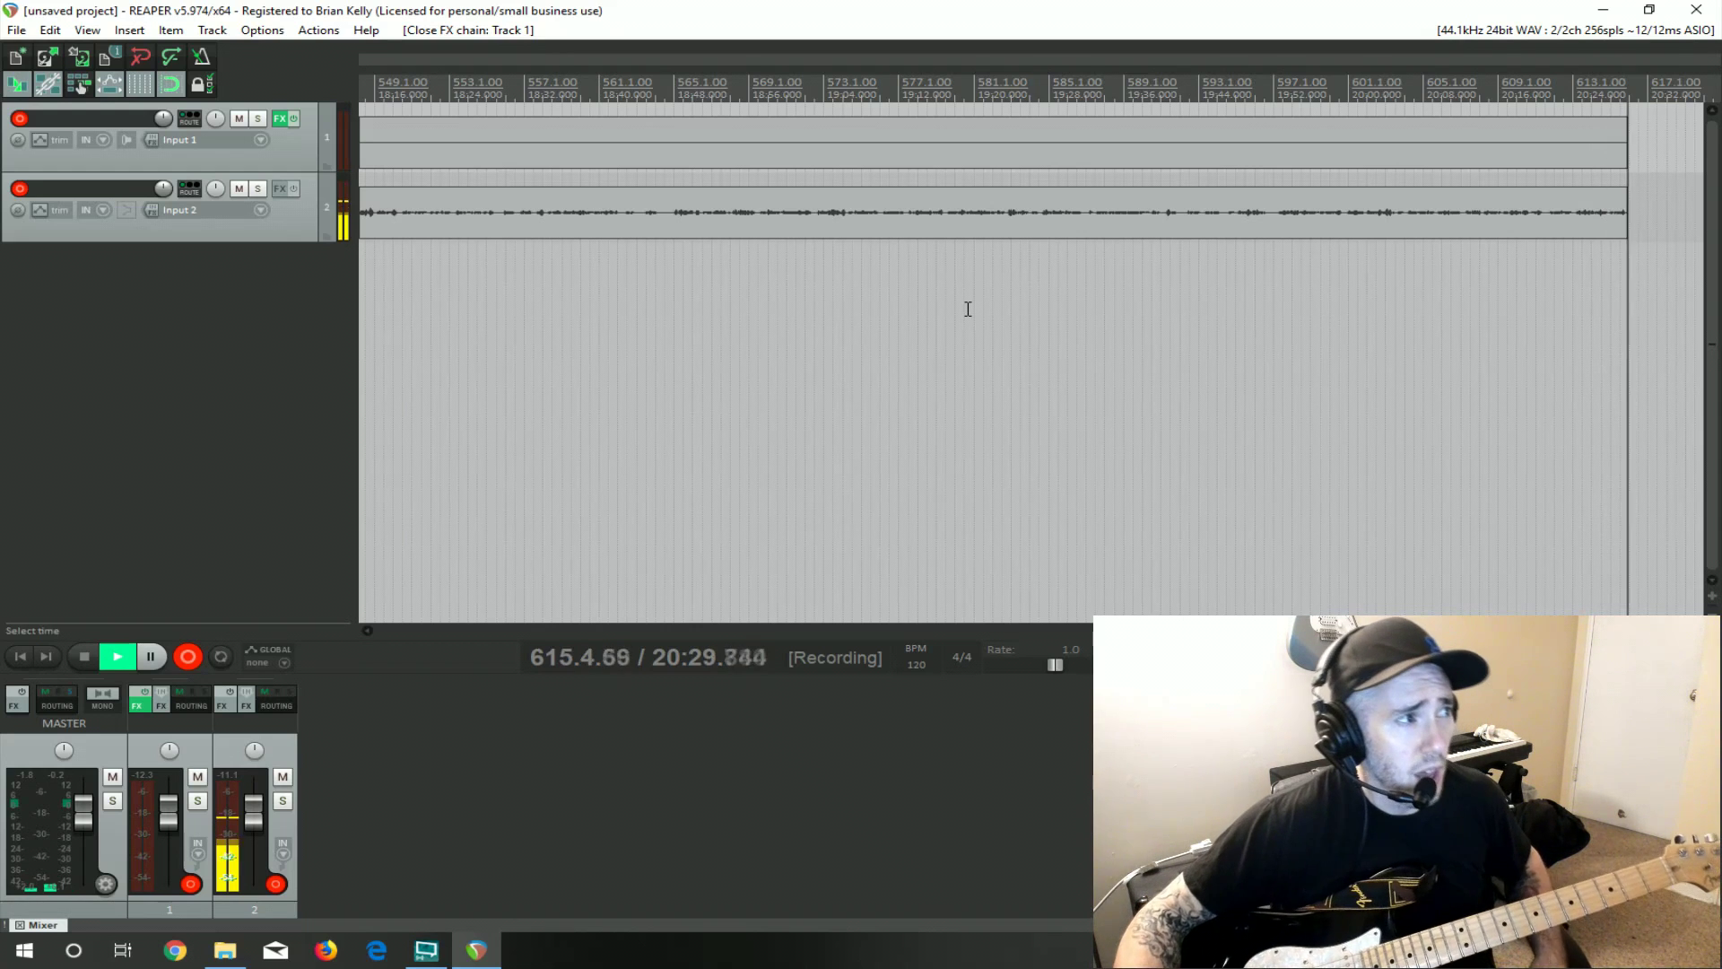
# Add Track 3 and load VST: S-Gear 2 (Scuffham Amps) into its FX chain.
pyautogui.doubleClick(260, 286)
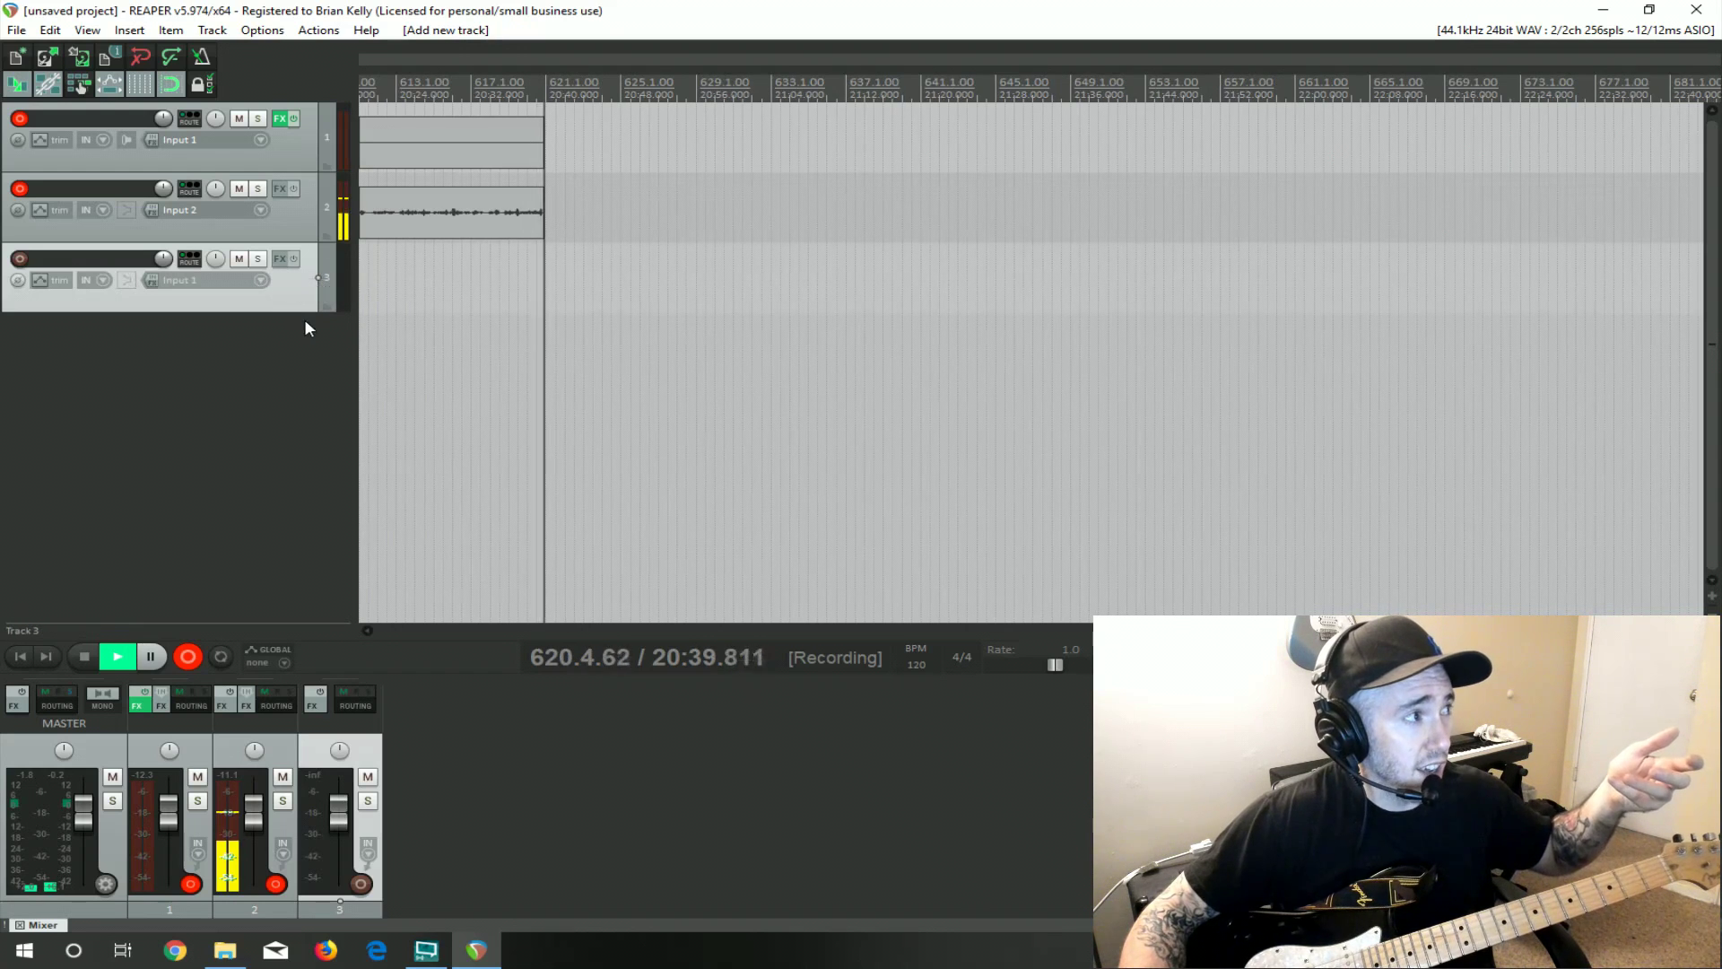
pyautogui.click(281, 259)
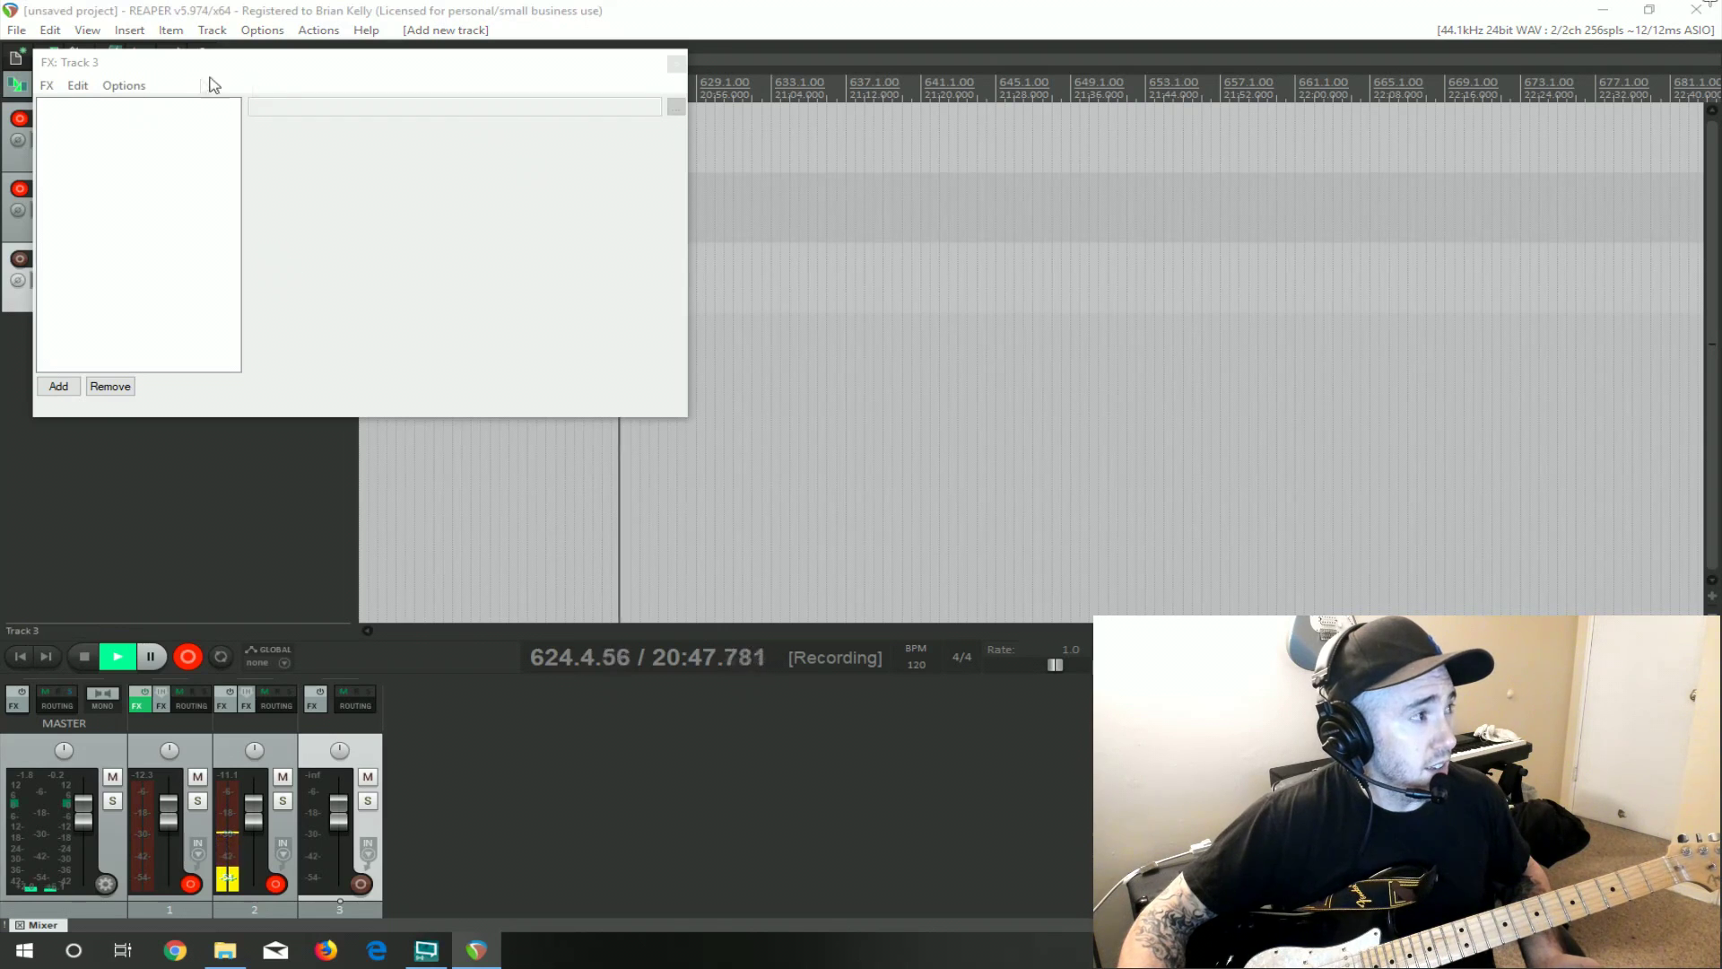
pyautogui.moveTo(1713, 314); pyautogui.dragTo(417, 225)
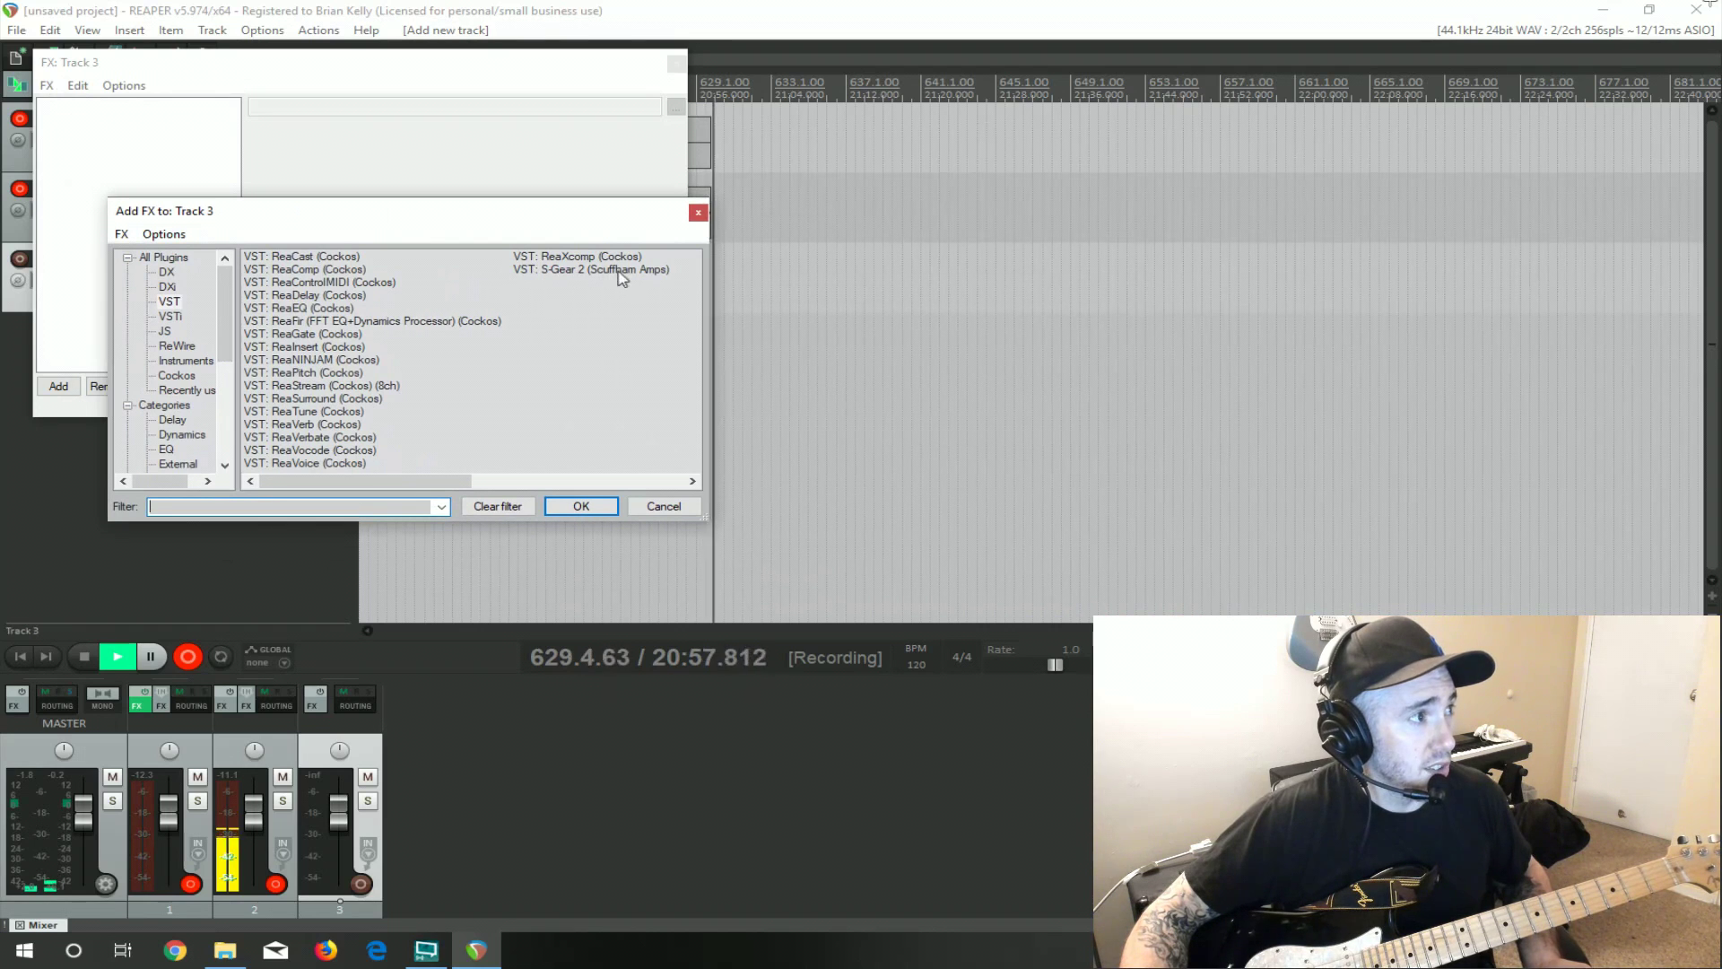
pyautogui.doubleClick(531, 271)
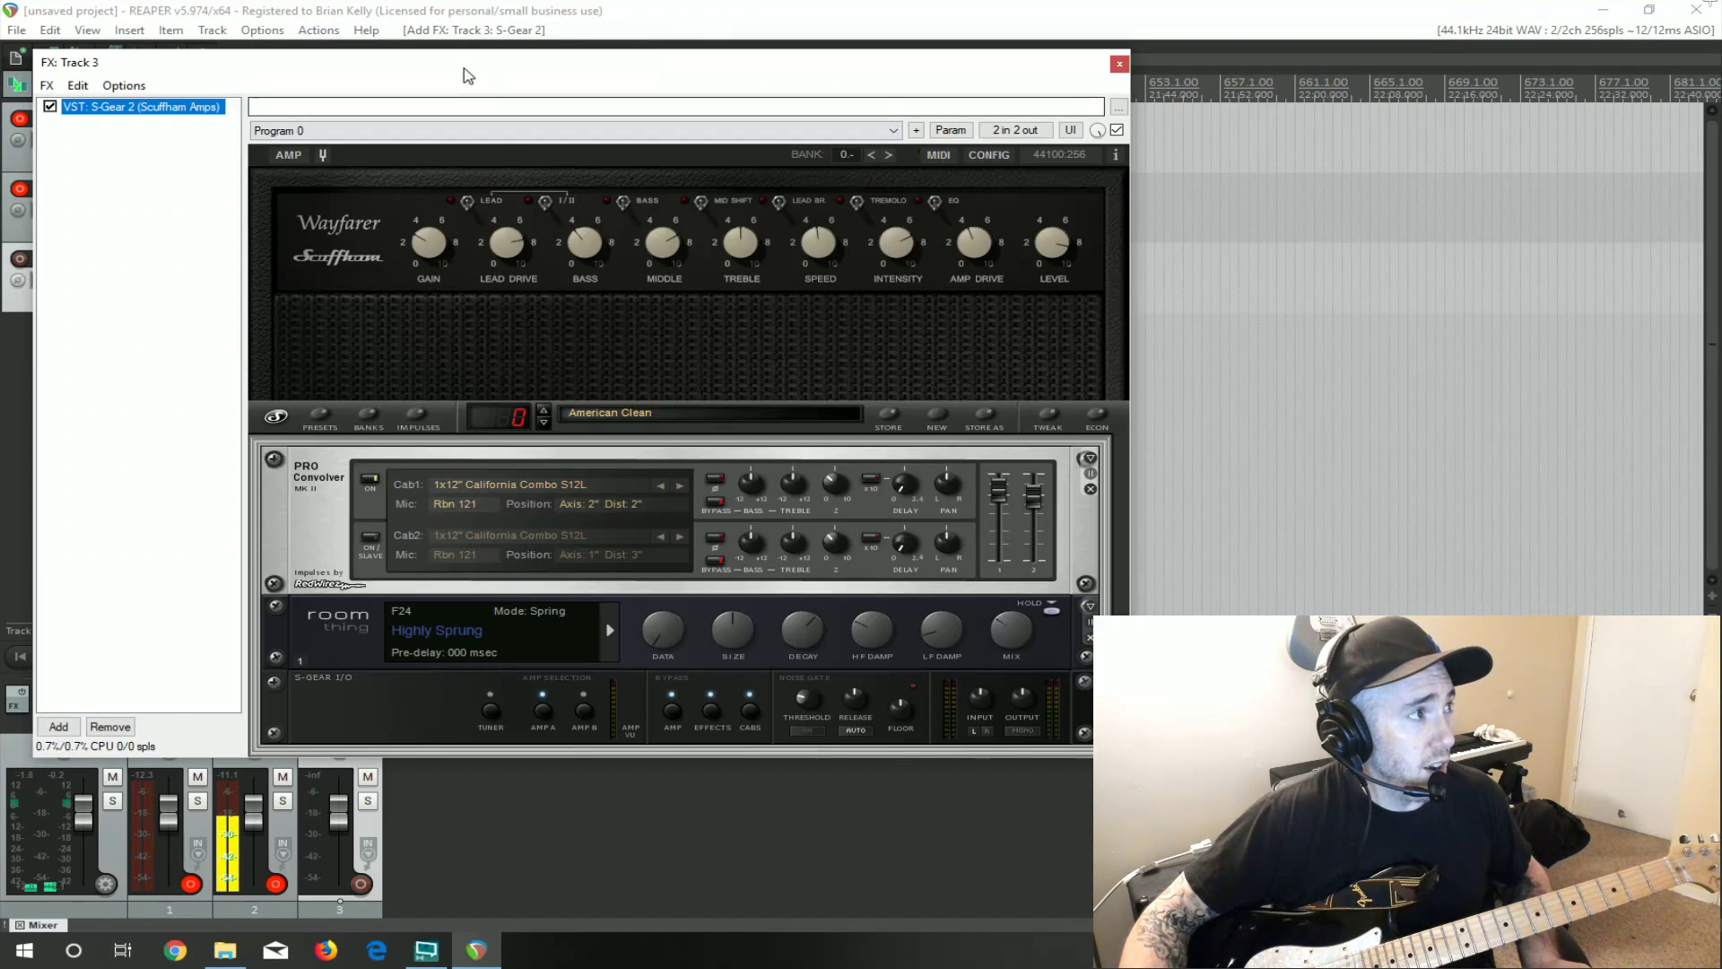
pyautogui.moveTo(461, 69); pyautogui.dragTo(869, 404)
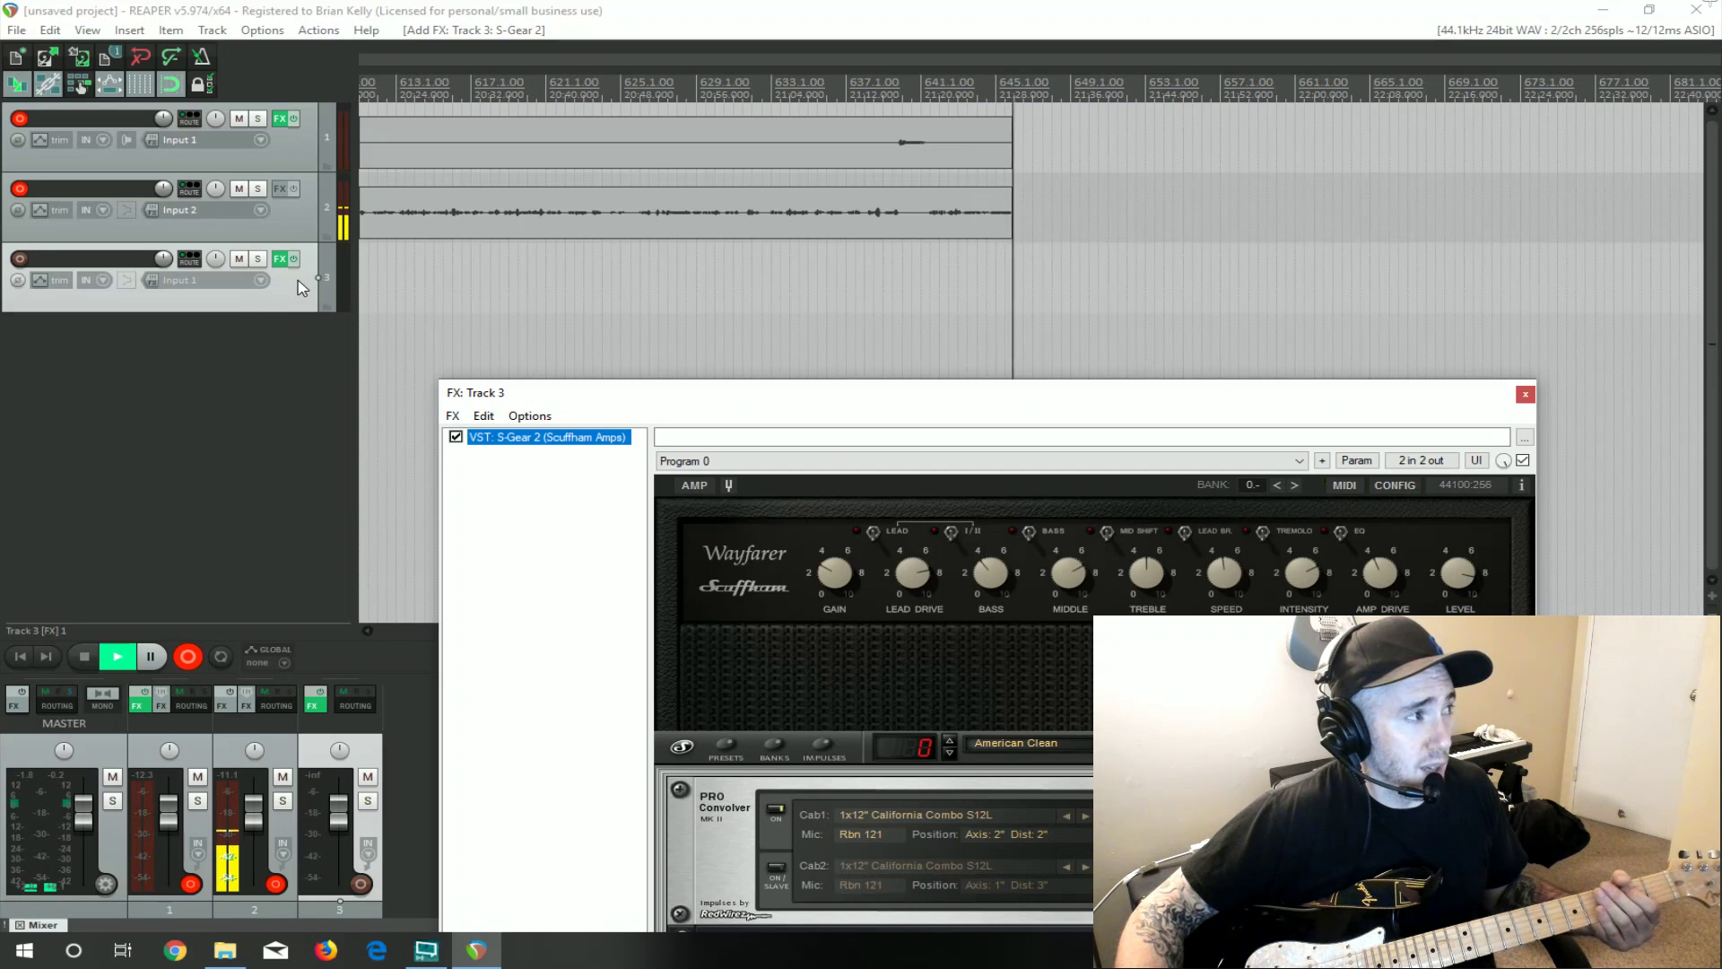
# Remove the empty Track 3, then show Track 1's FX chain with S-Gear 2.
pyautogui.rightClick(300, 287)
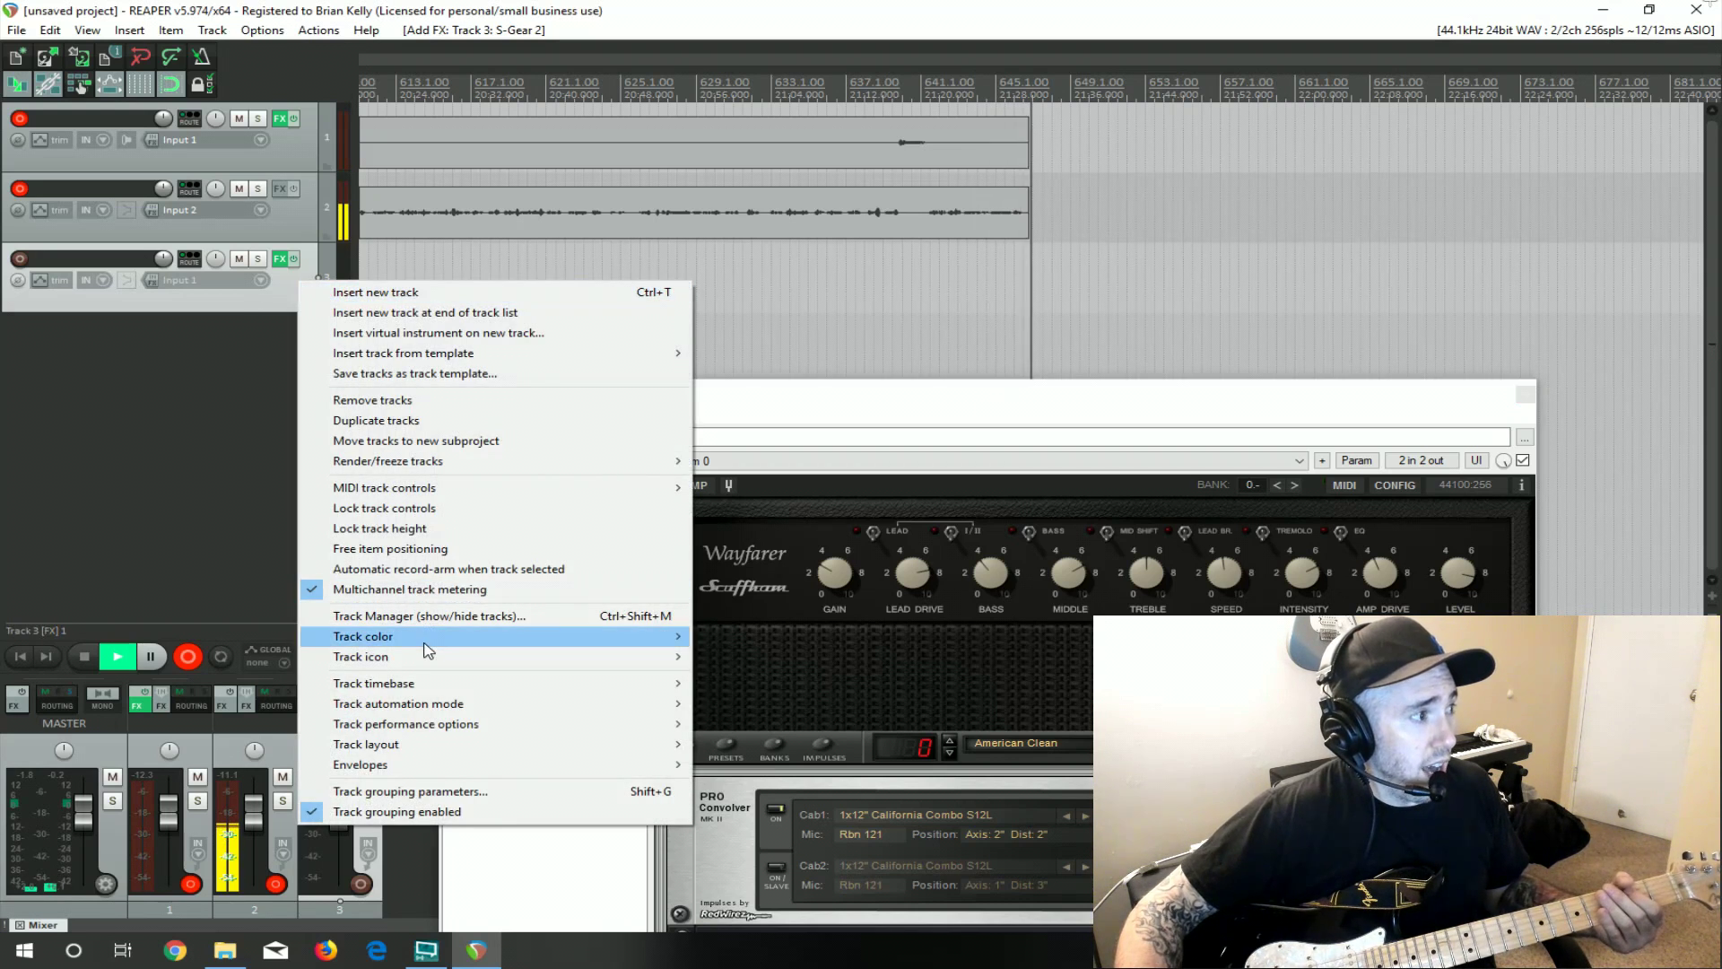
pyautogui.click(377, 400)
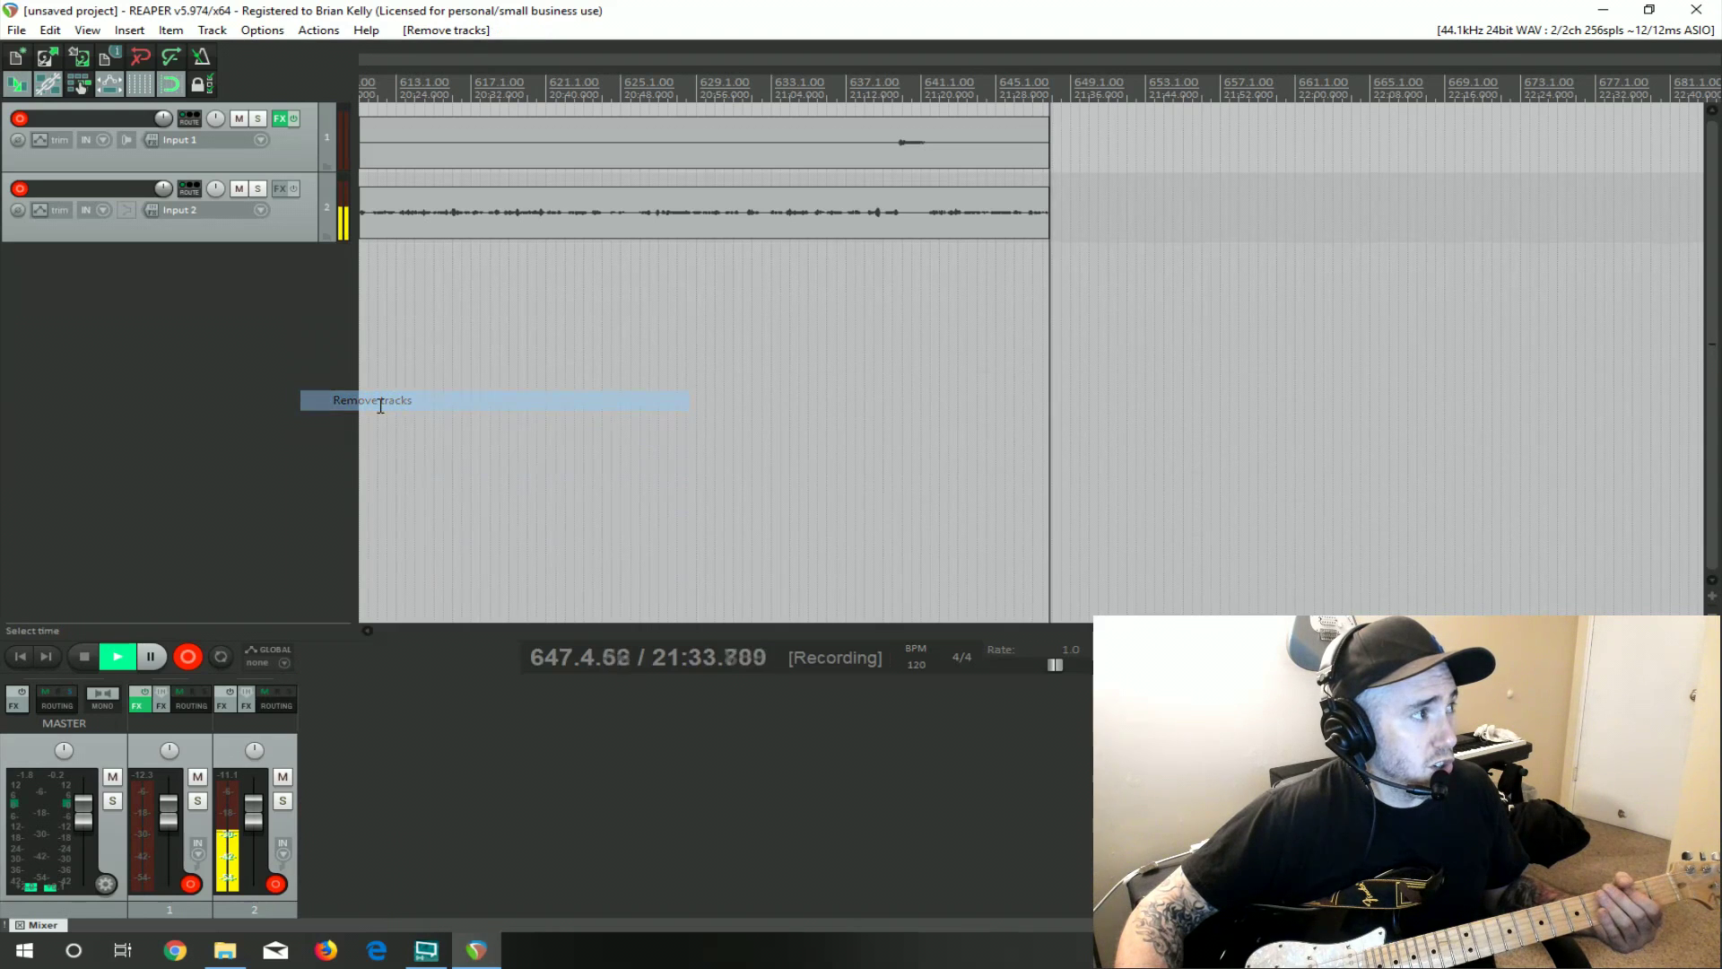
pyautogui.click(292, 144)
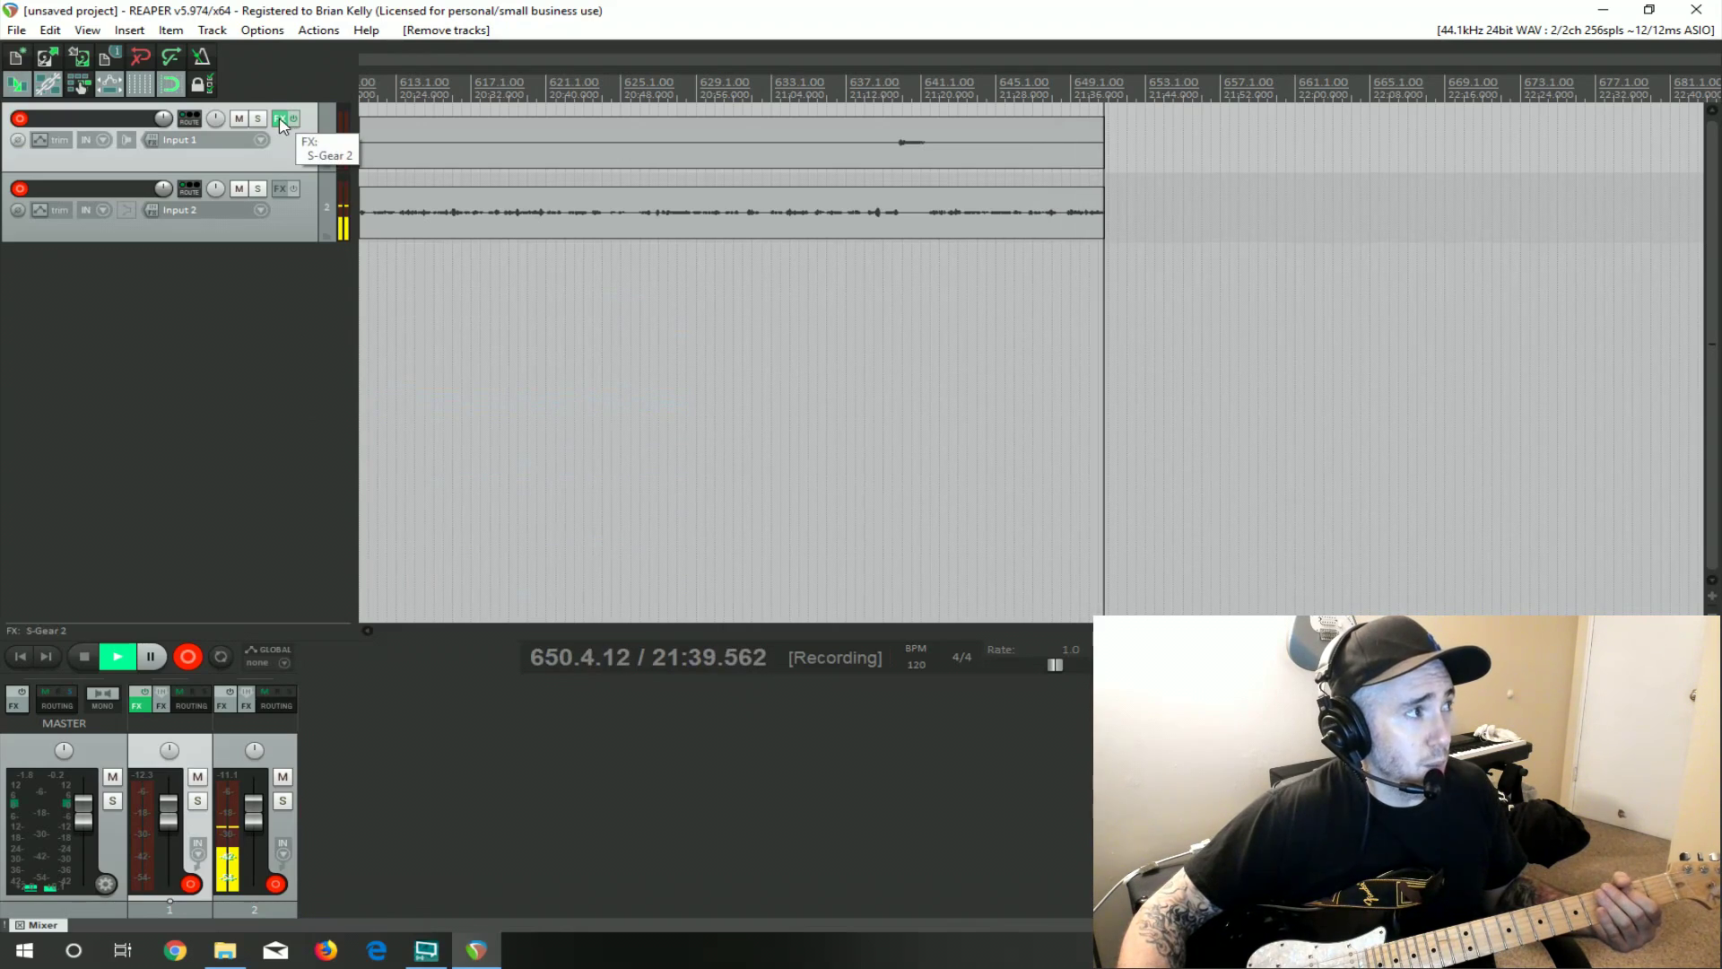
pyautogui.click(281, 119)
pyautogui.moveTo(311, 75); pyautogui.dragTo(704, 265)
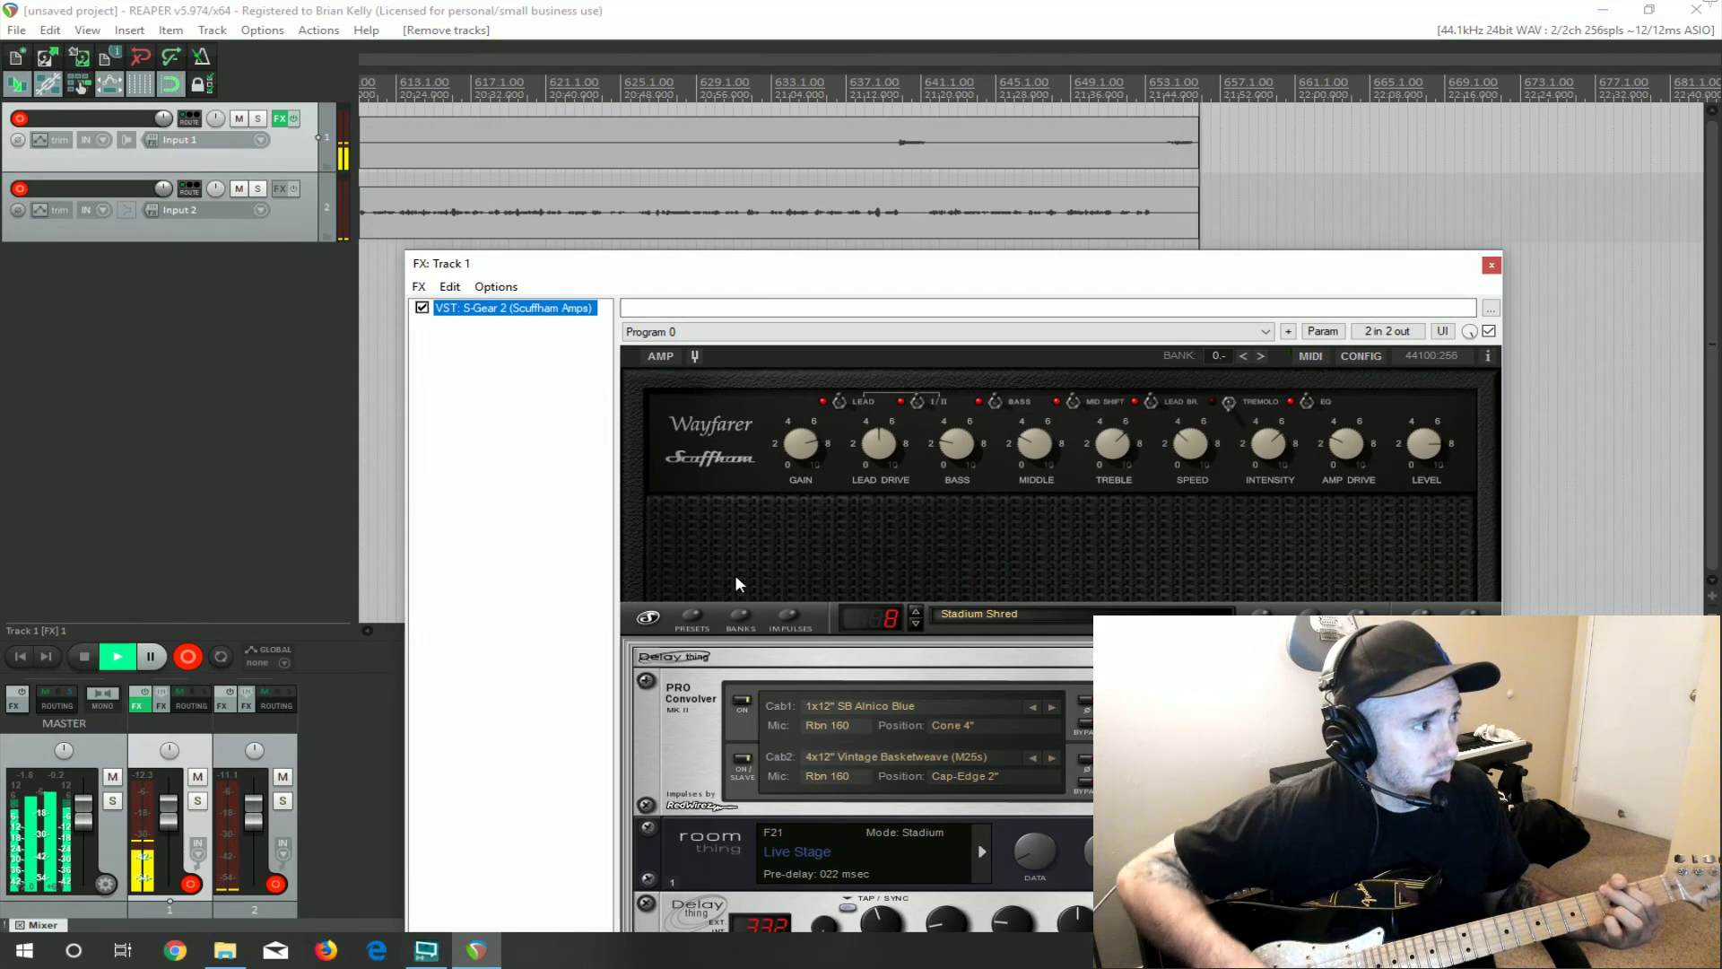
# Audition Creamy Clean, Steely Ray Blues and Smooth Lead, then load the 009 Luke Lead preset.
pyautogui.click(690, 617)
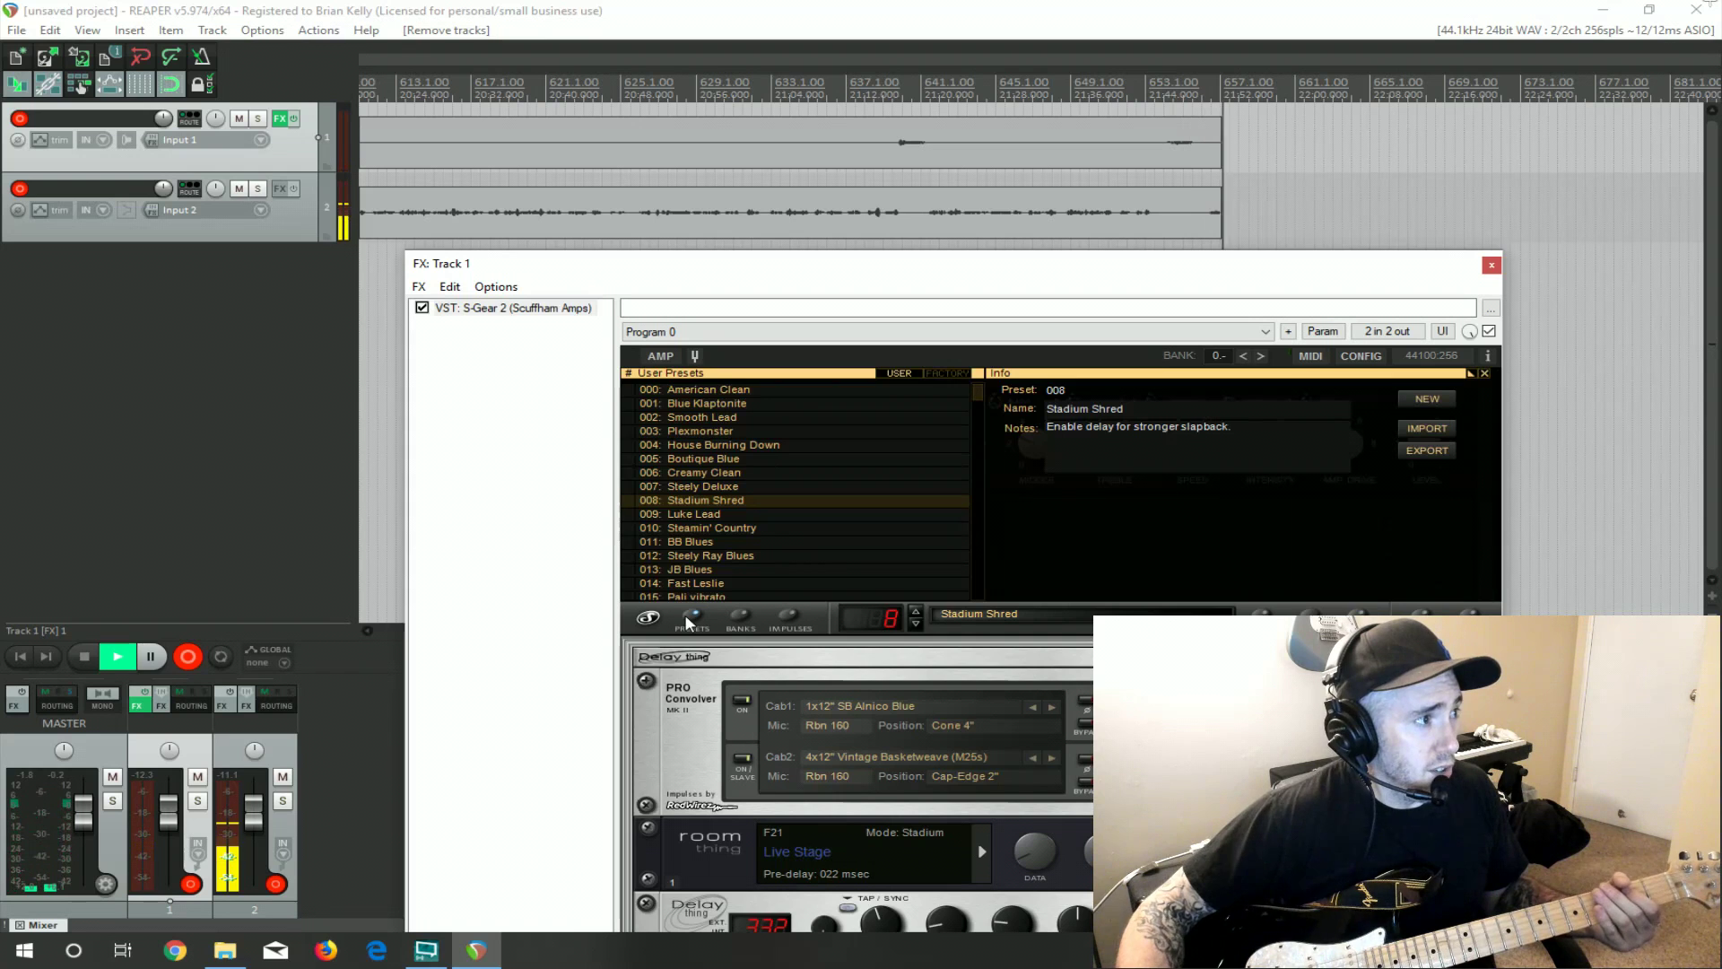
pyautogui.click(711, 476)
pyautogui.moveTo(723, 267); pyautogui.dragTo(735, 348)
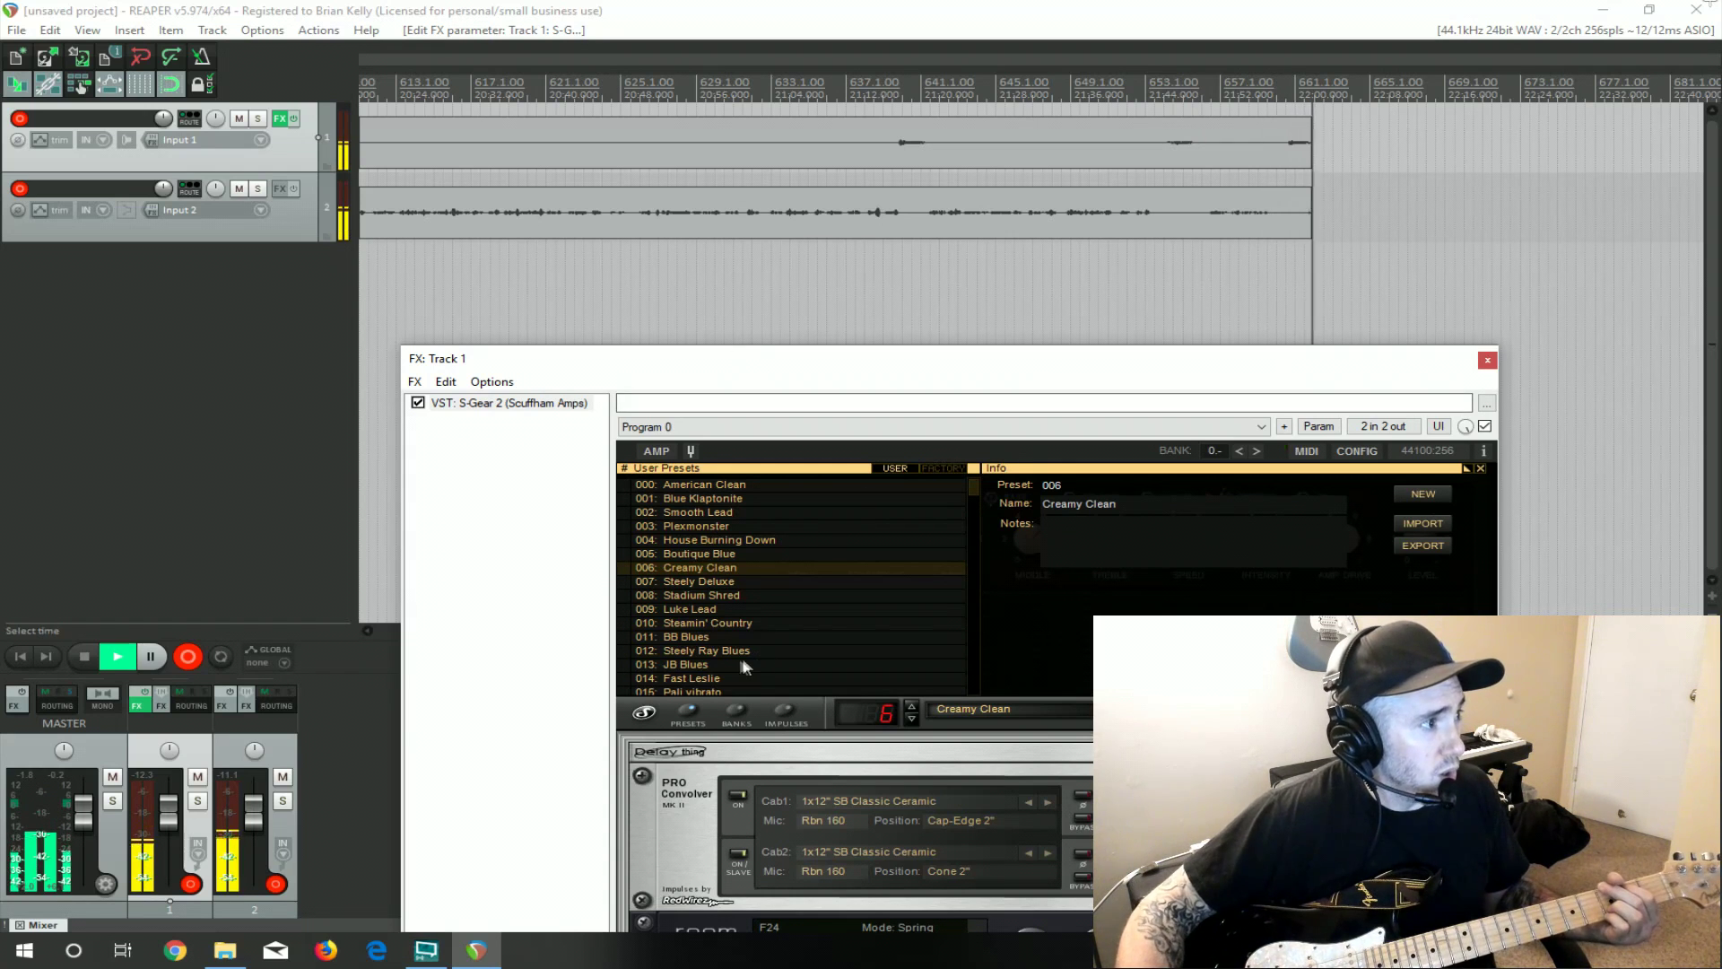
pyautogui.click(696, 651)
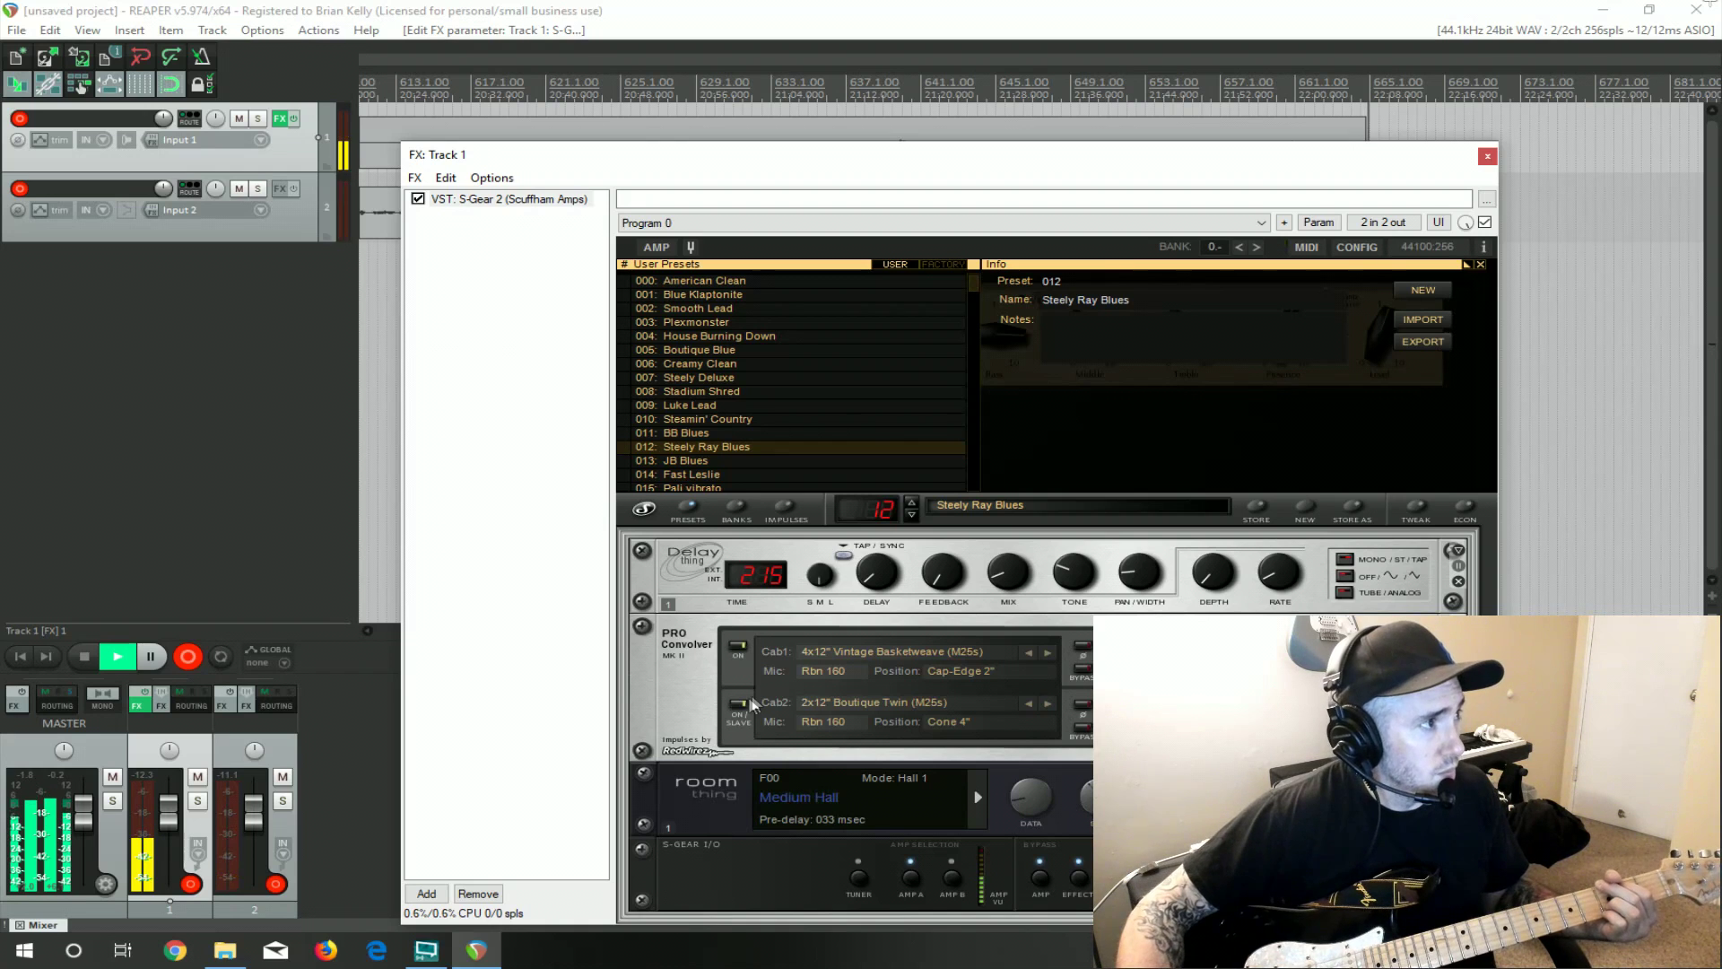
pyautogui.click(709, 310)
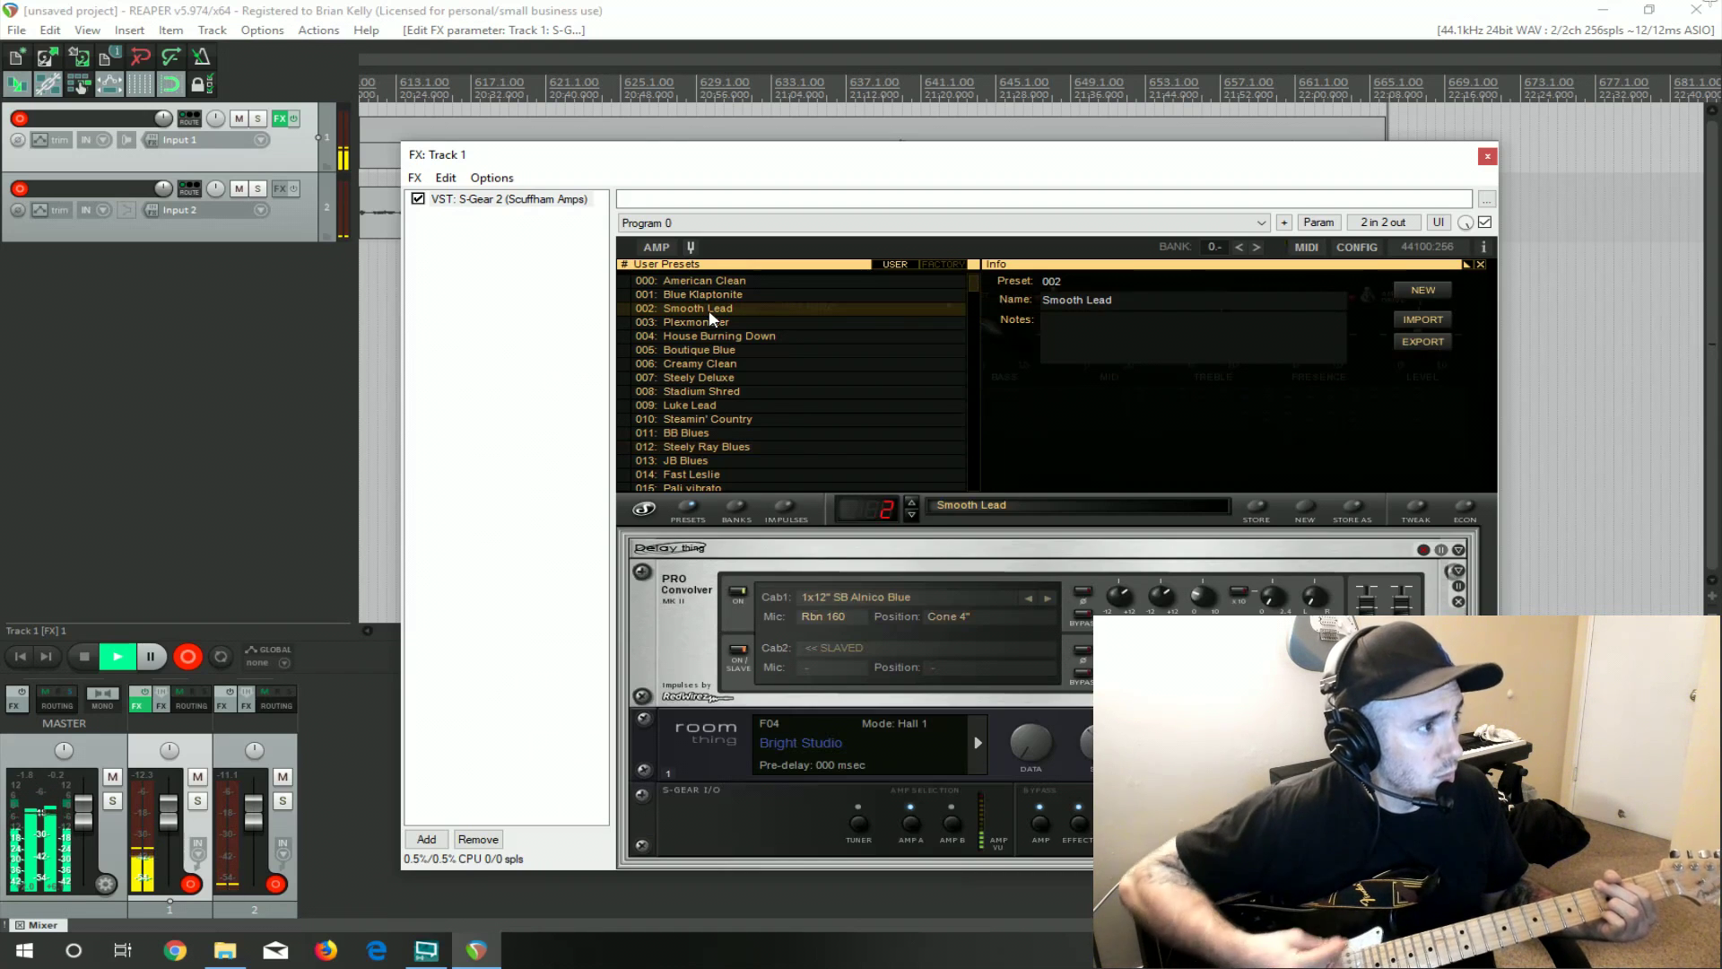
pyautogui.click(694, 403)
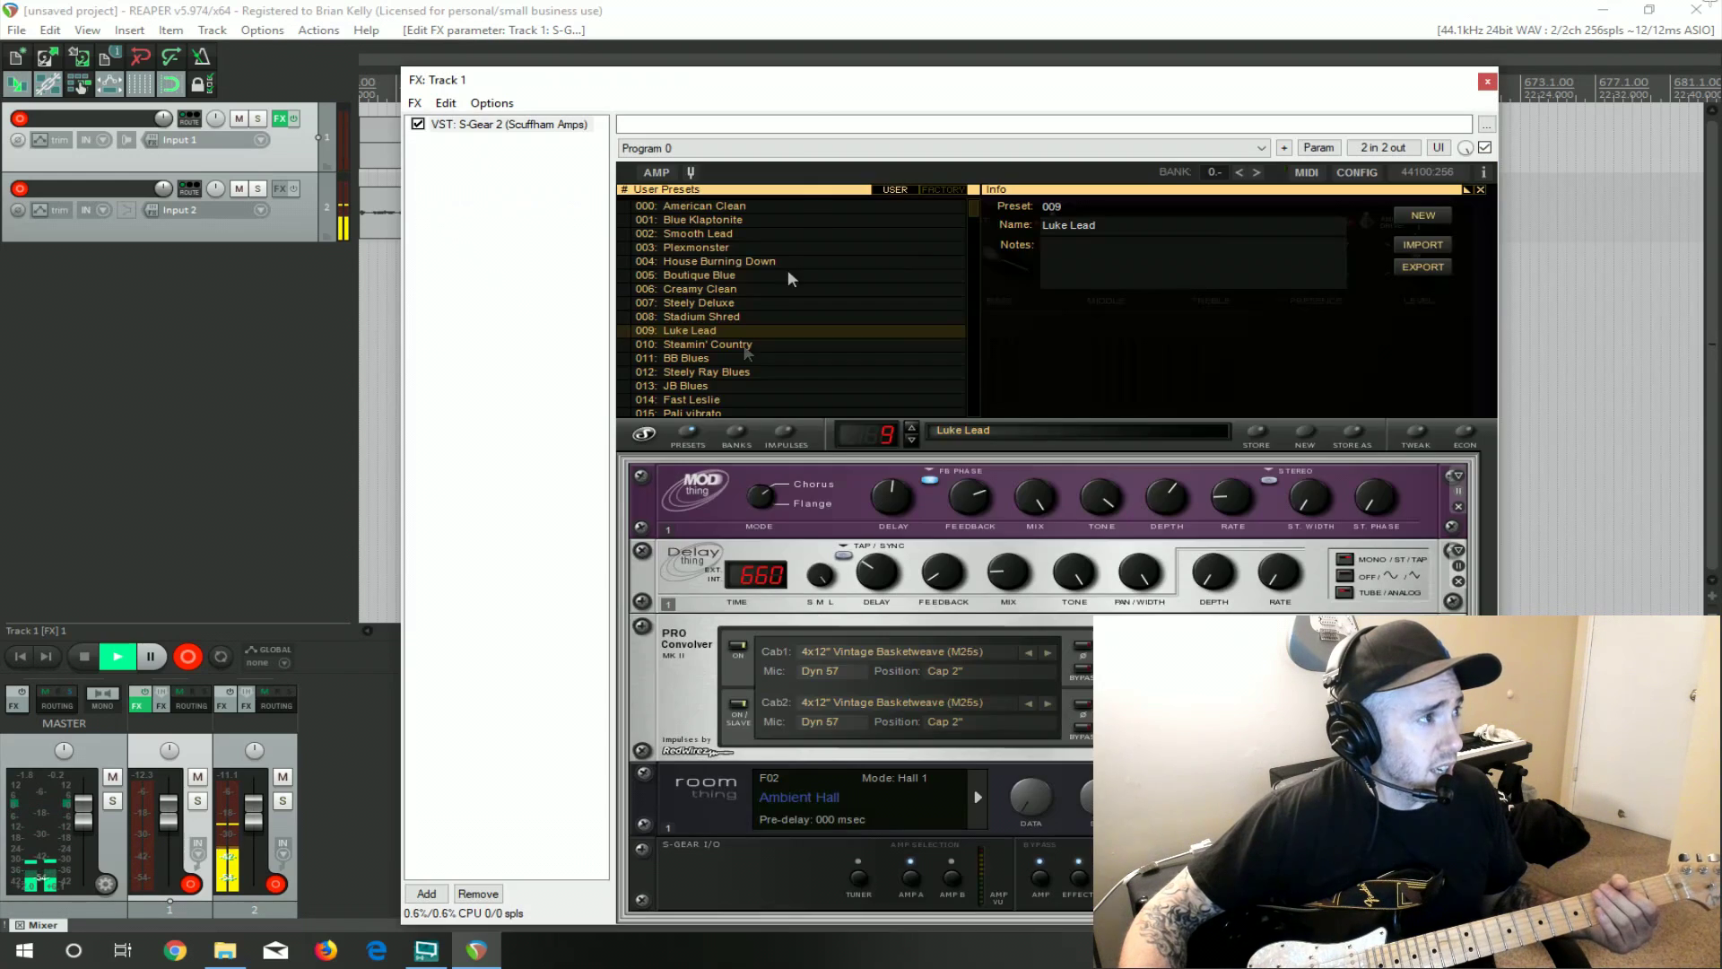
pyautogui.moveTo(825, 164); pyautogui.dragTo(792, 379)
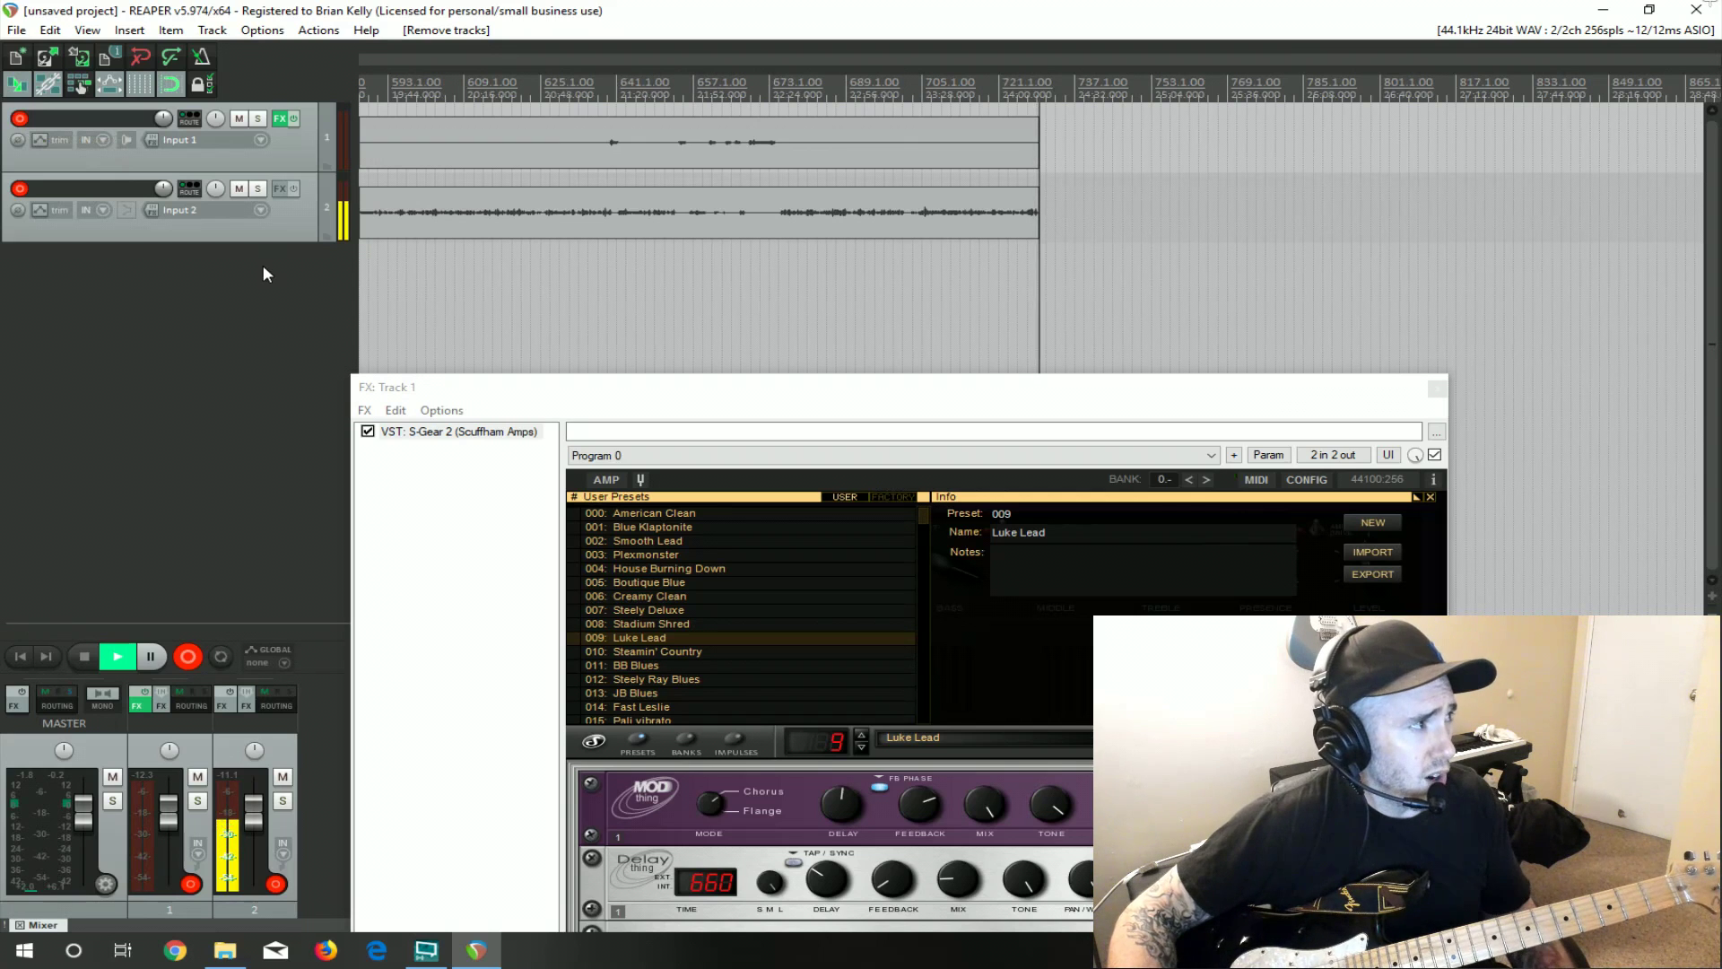
# Add a new third track and import Pink Floyd - Time.mp3 onto it.
pyautogui.doubleClick(261, 273)
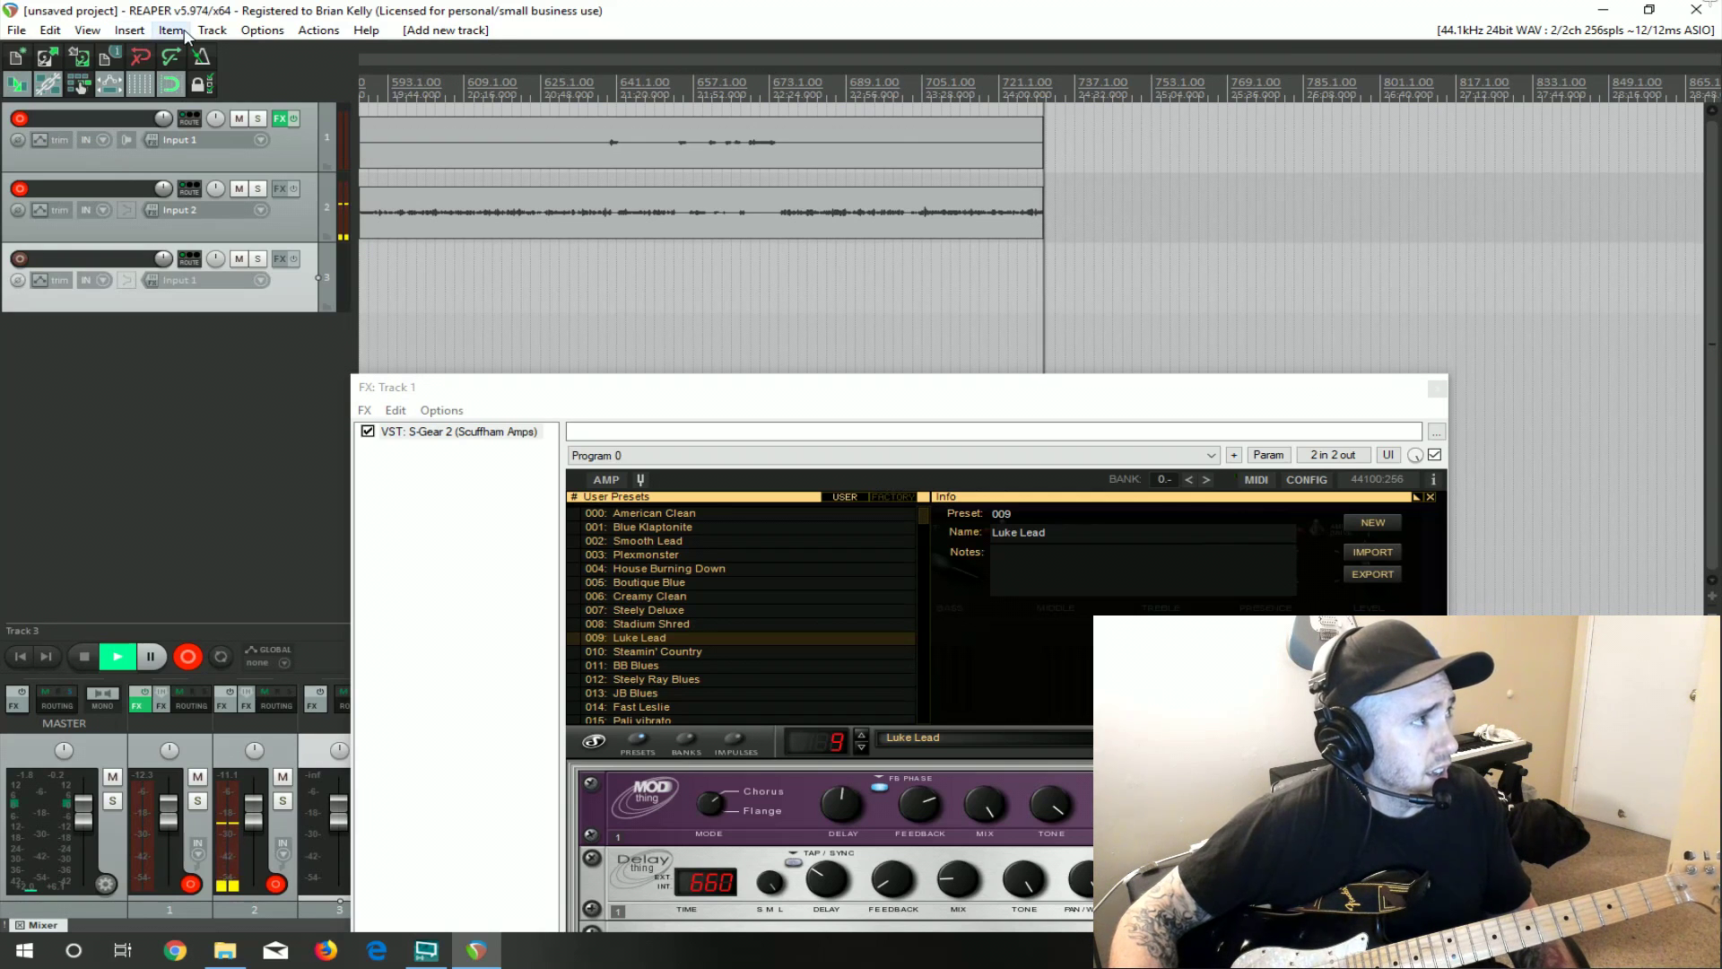
pyautogui.click(131, 34)
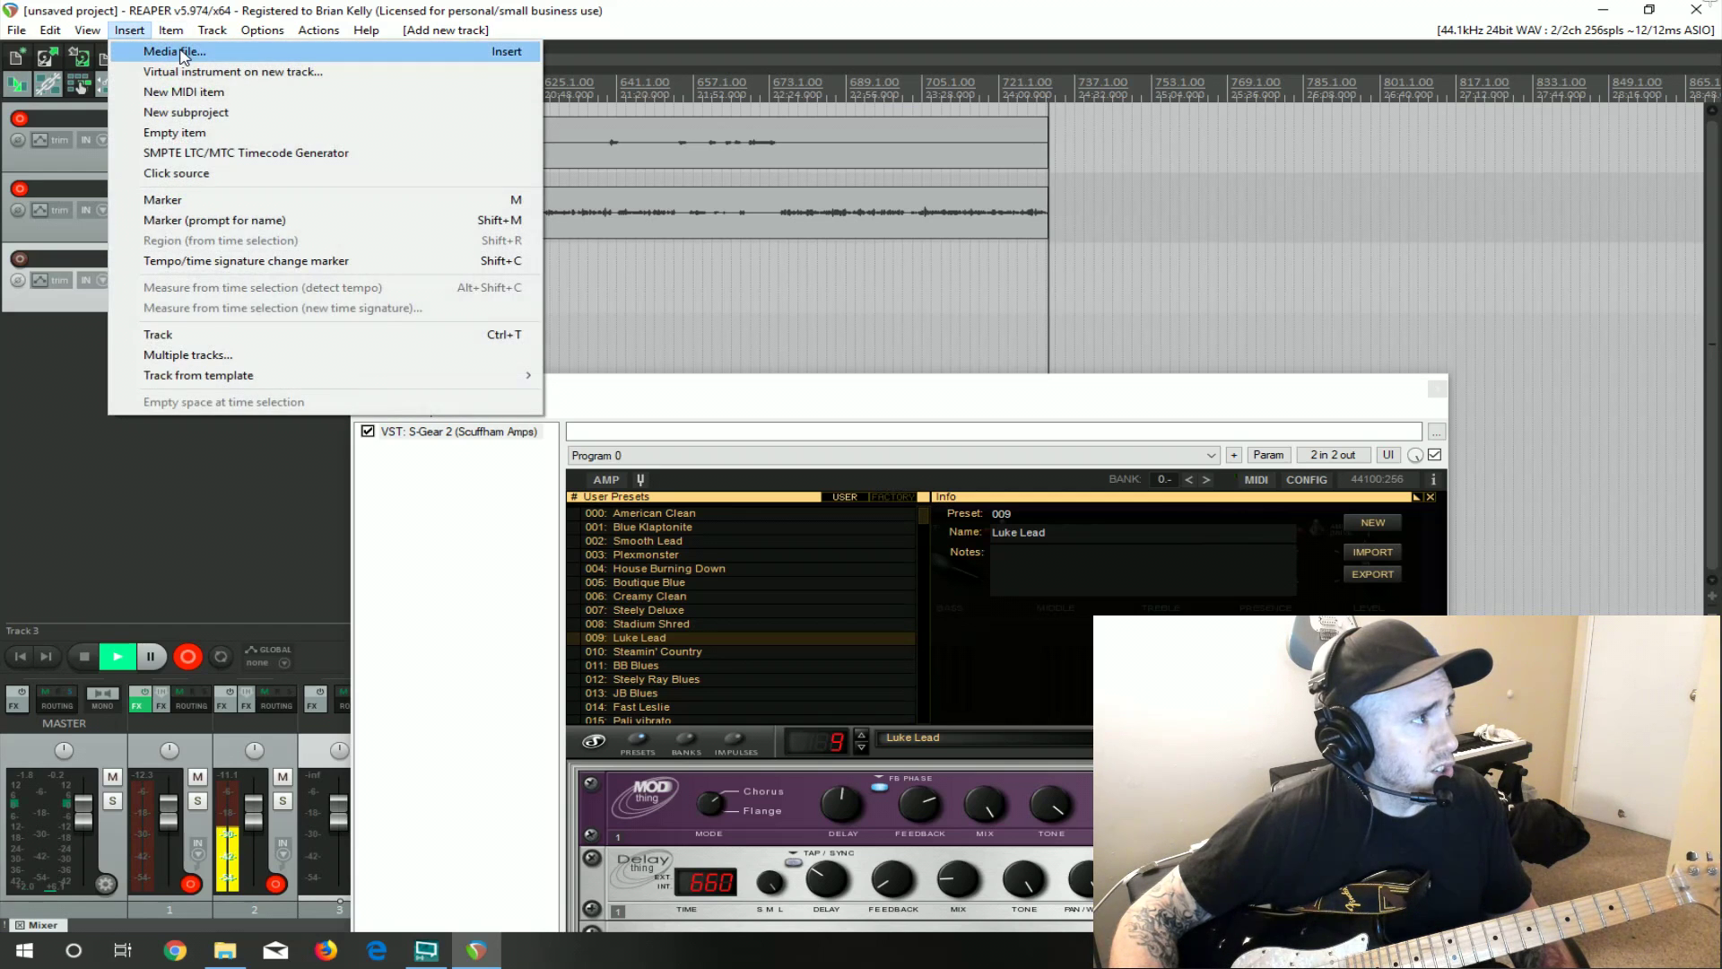
pyautogui.click(183, 54)
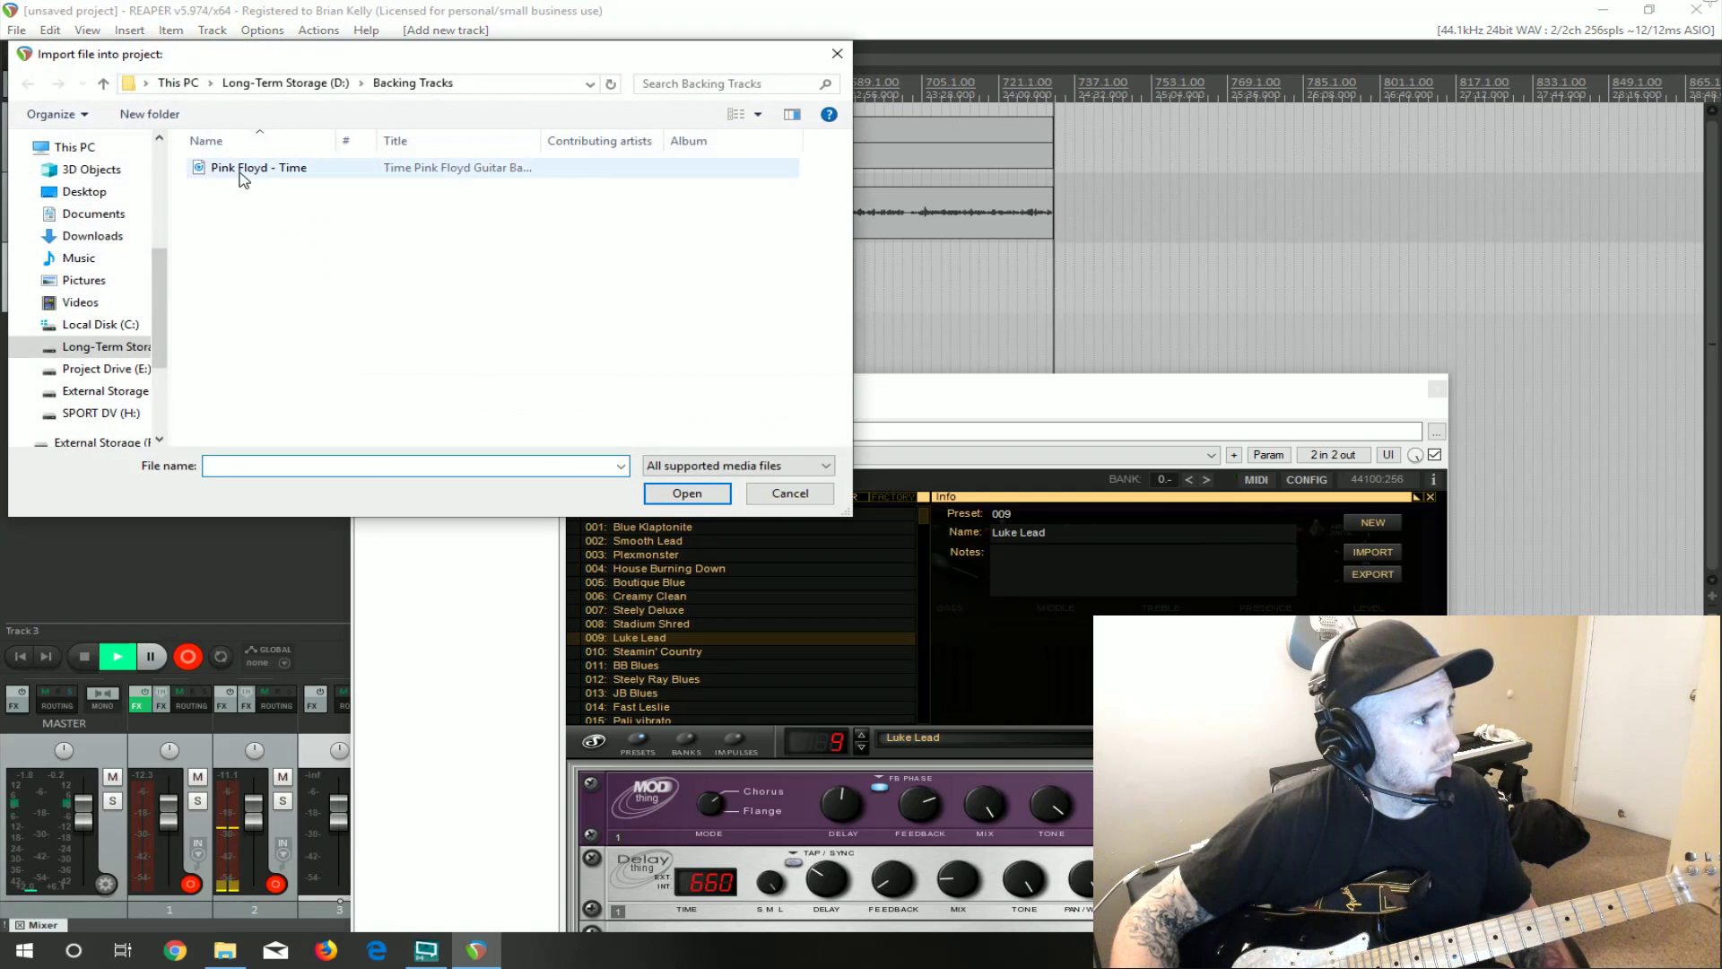
pyautogui.doubleClick(240, 168)
pyautogui.scroll(-3, 429, 281)
pyautogui.scroll(-1, 430, 301)
pyautogui.scroll(2, 413, 303)
pyautogui.scroll(-2, 399, 305)
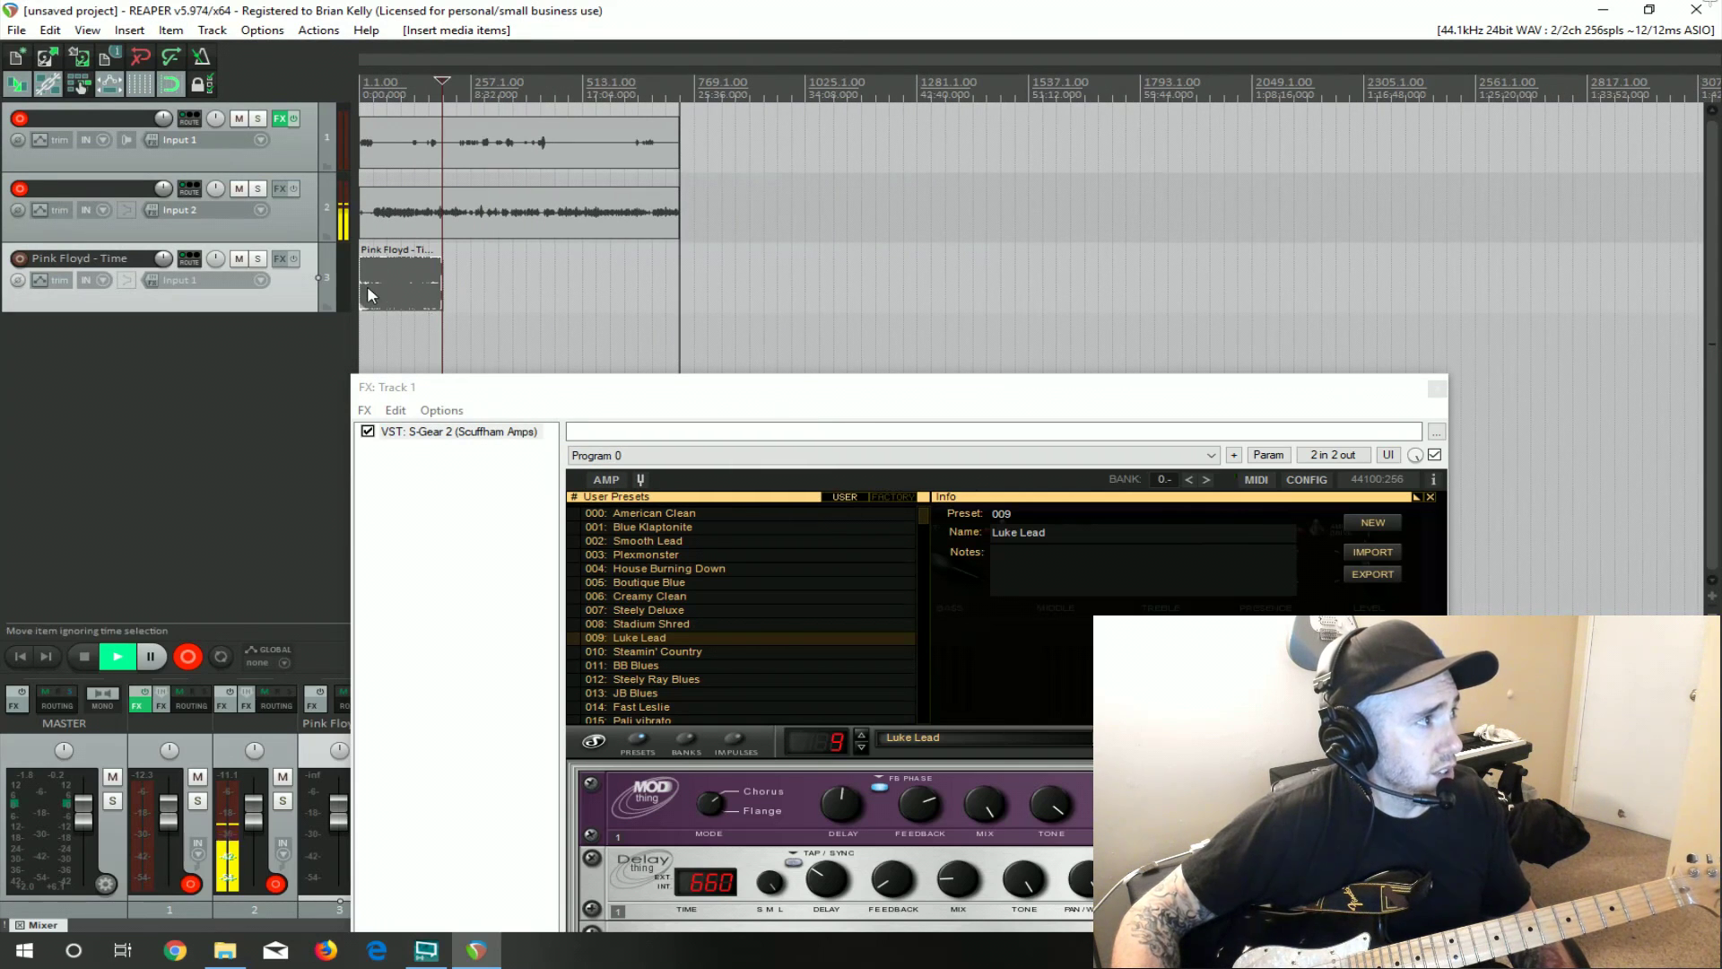
# Slide the backing track later, then back earlier to start around measure 721.
pyautogui.moveTo(377, 296); pyautogui.dragTo(740, 296)
pyautogui.scroll(3, 816, 259)
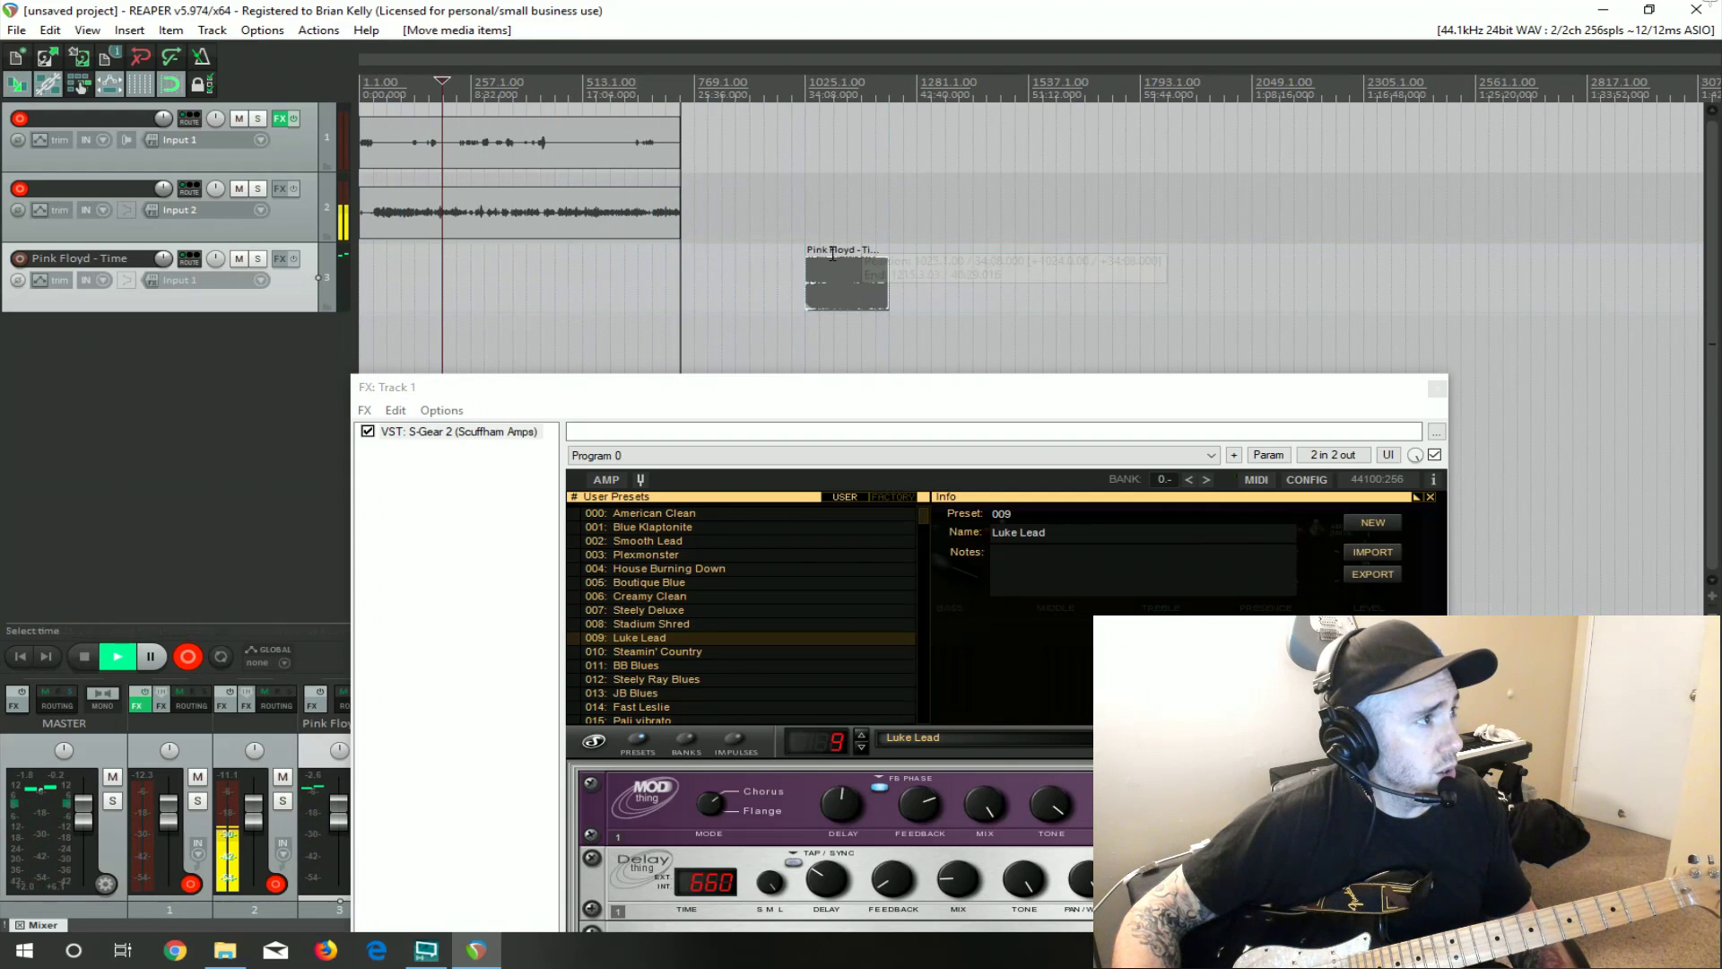
pyautogui.scroll(-2, 815, 259)
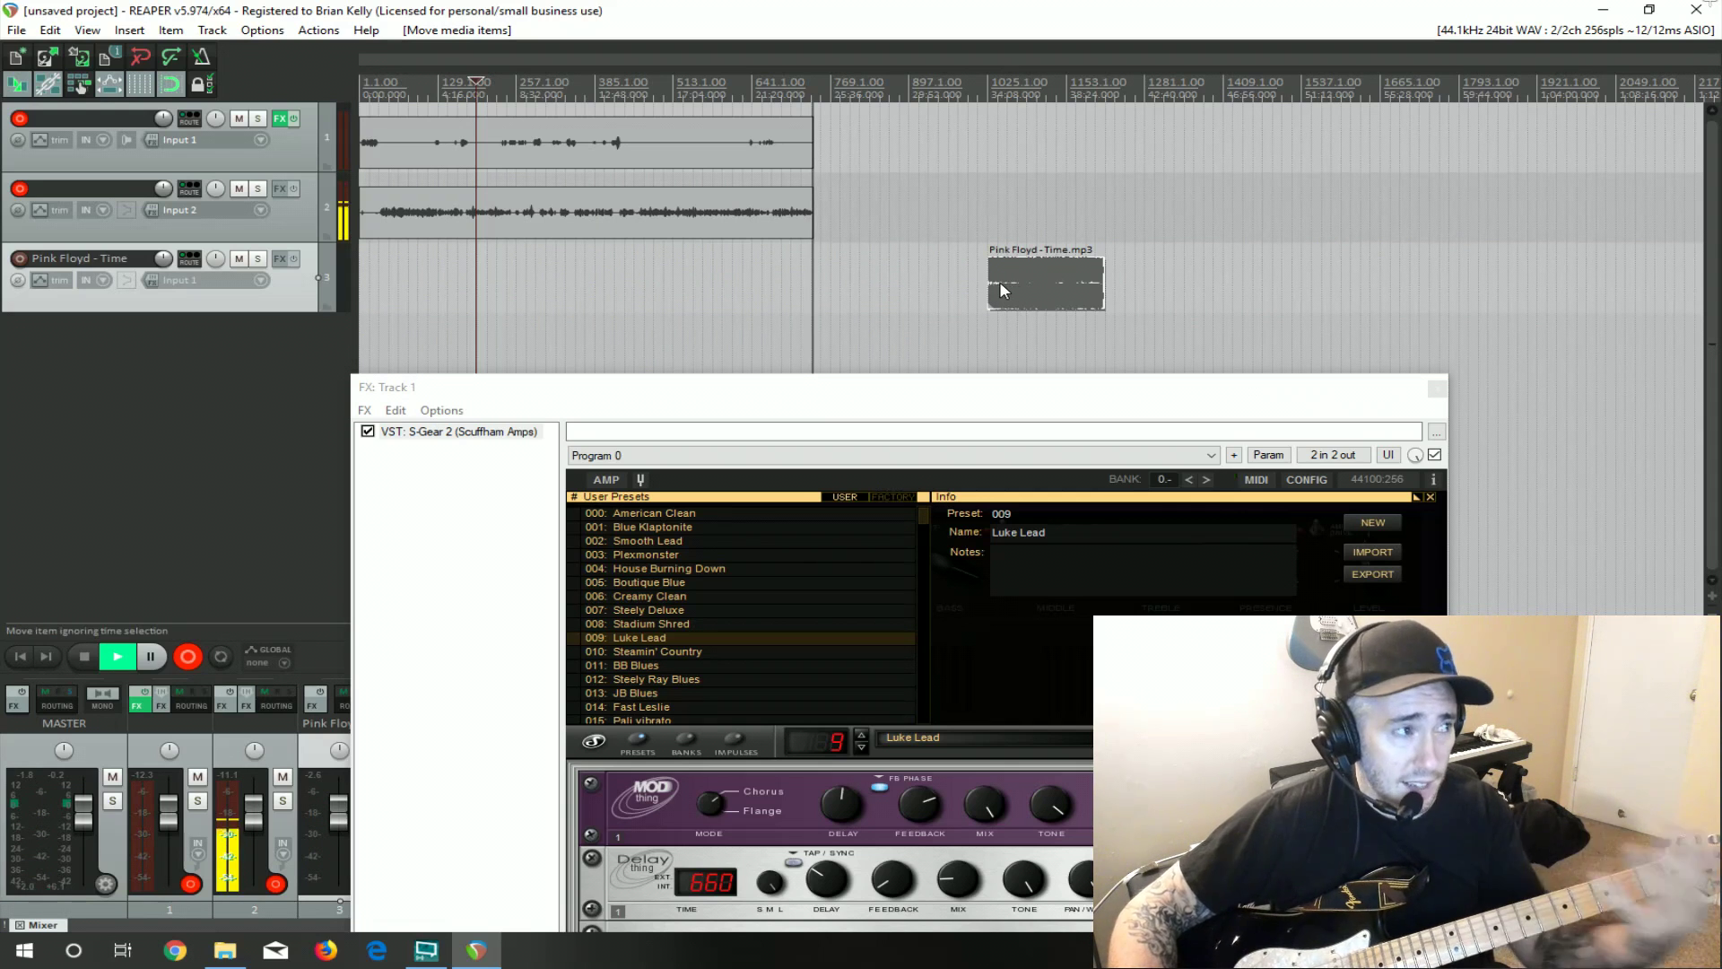
pyautogui.moveTo(999, 282); pyautogui.dragTo(815, 292)
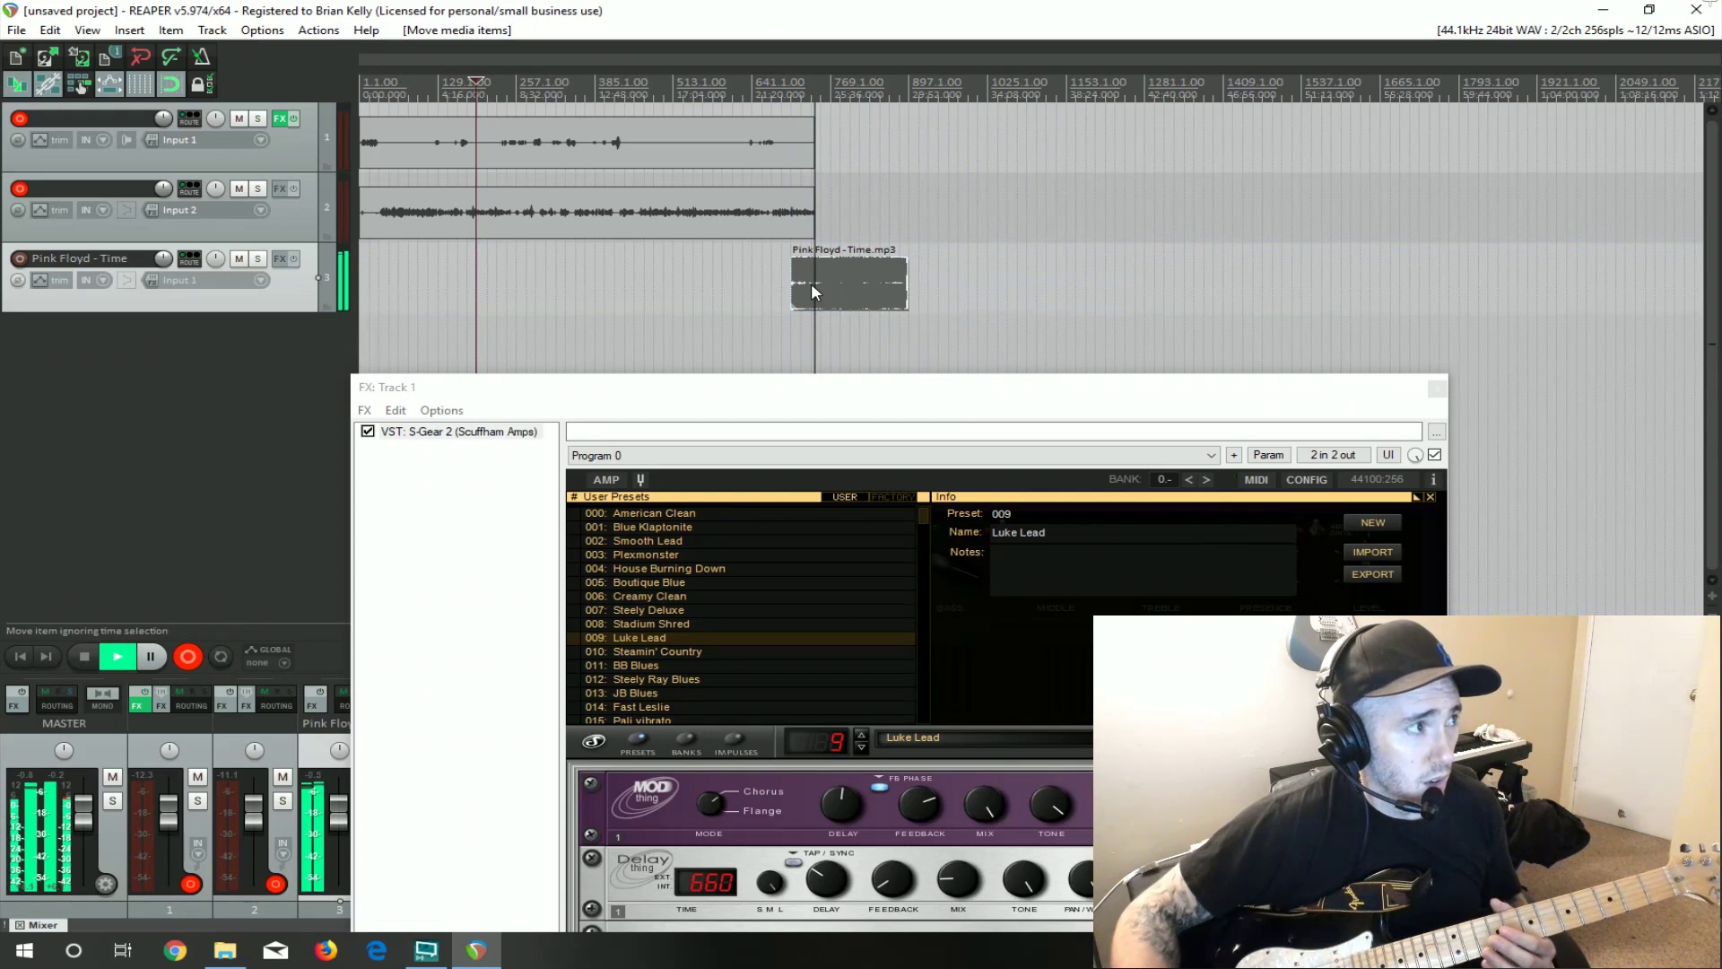
pyautogui.scroll(2, 1147, 286)
# Drag the Pink Floyd - Time item earlier on Track 3 to line up with the guitar takes.
pyautogui.click(1268, 334)
pyautogui.scroll(5, 1256, 330)
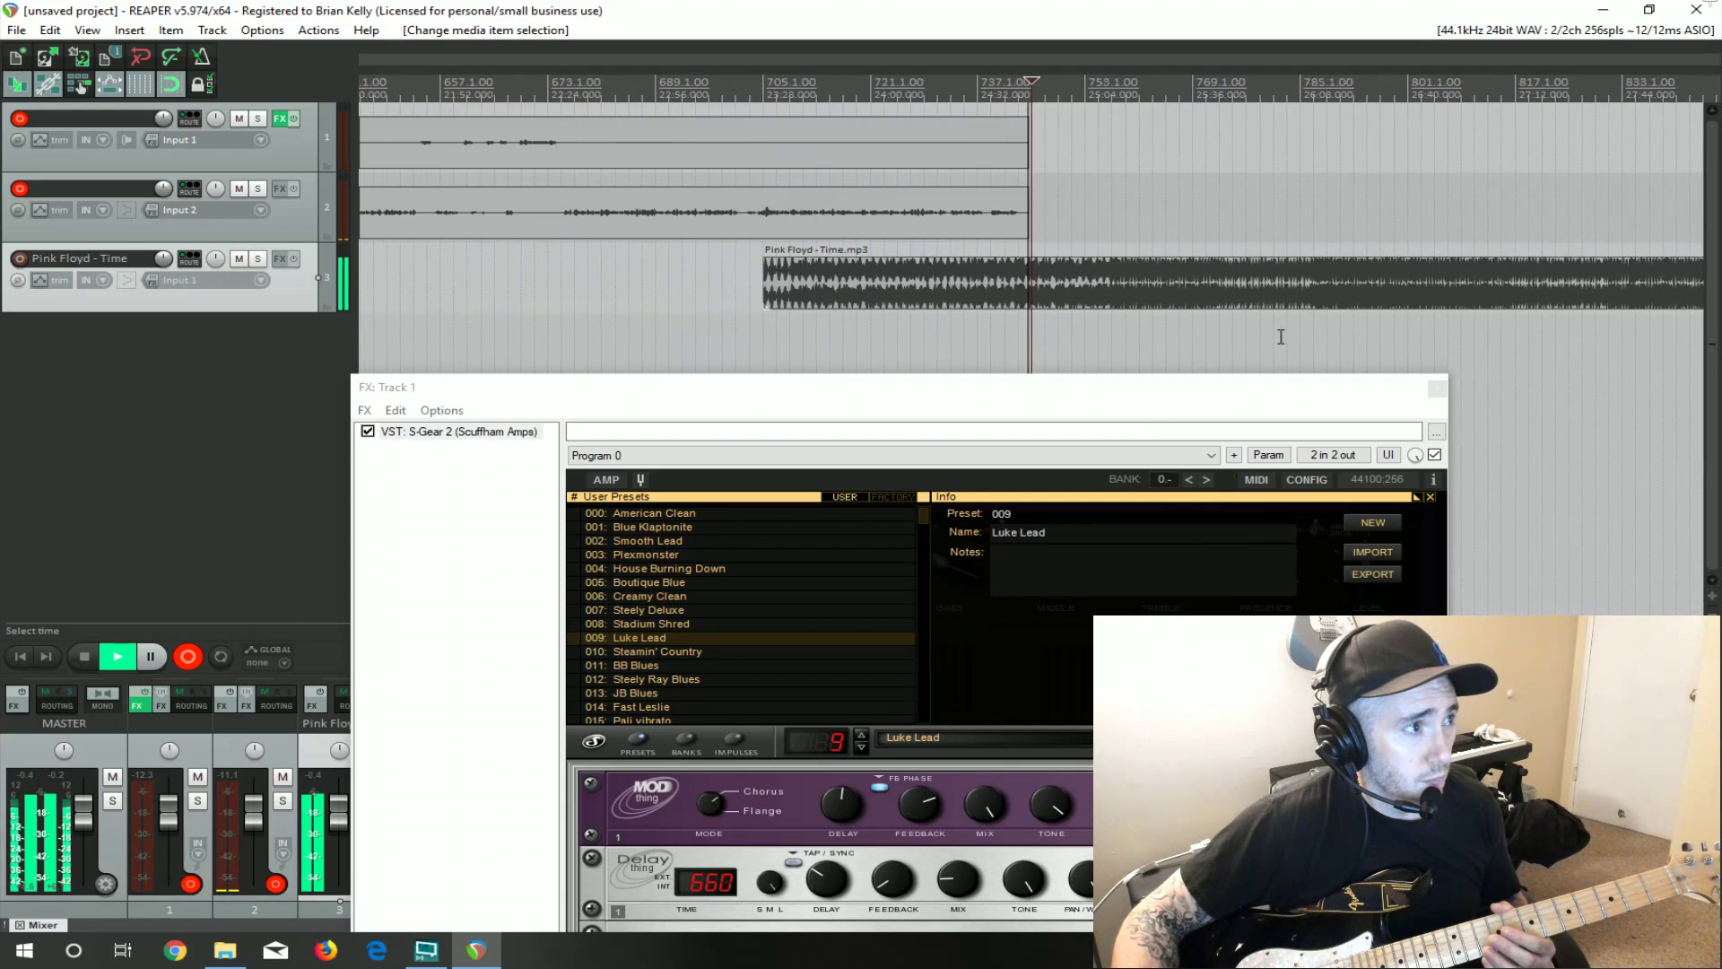
pyautogui.moveTo(1297, 319); pyautogui.dragTo(1105, 312)
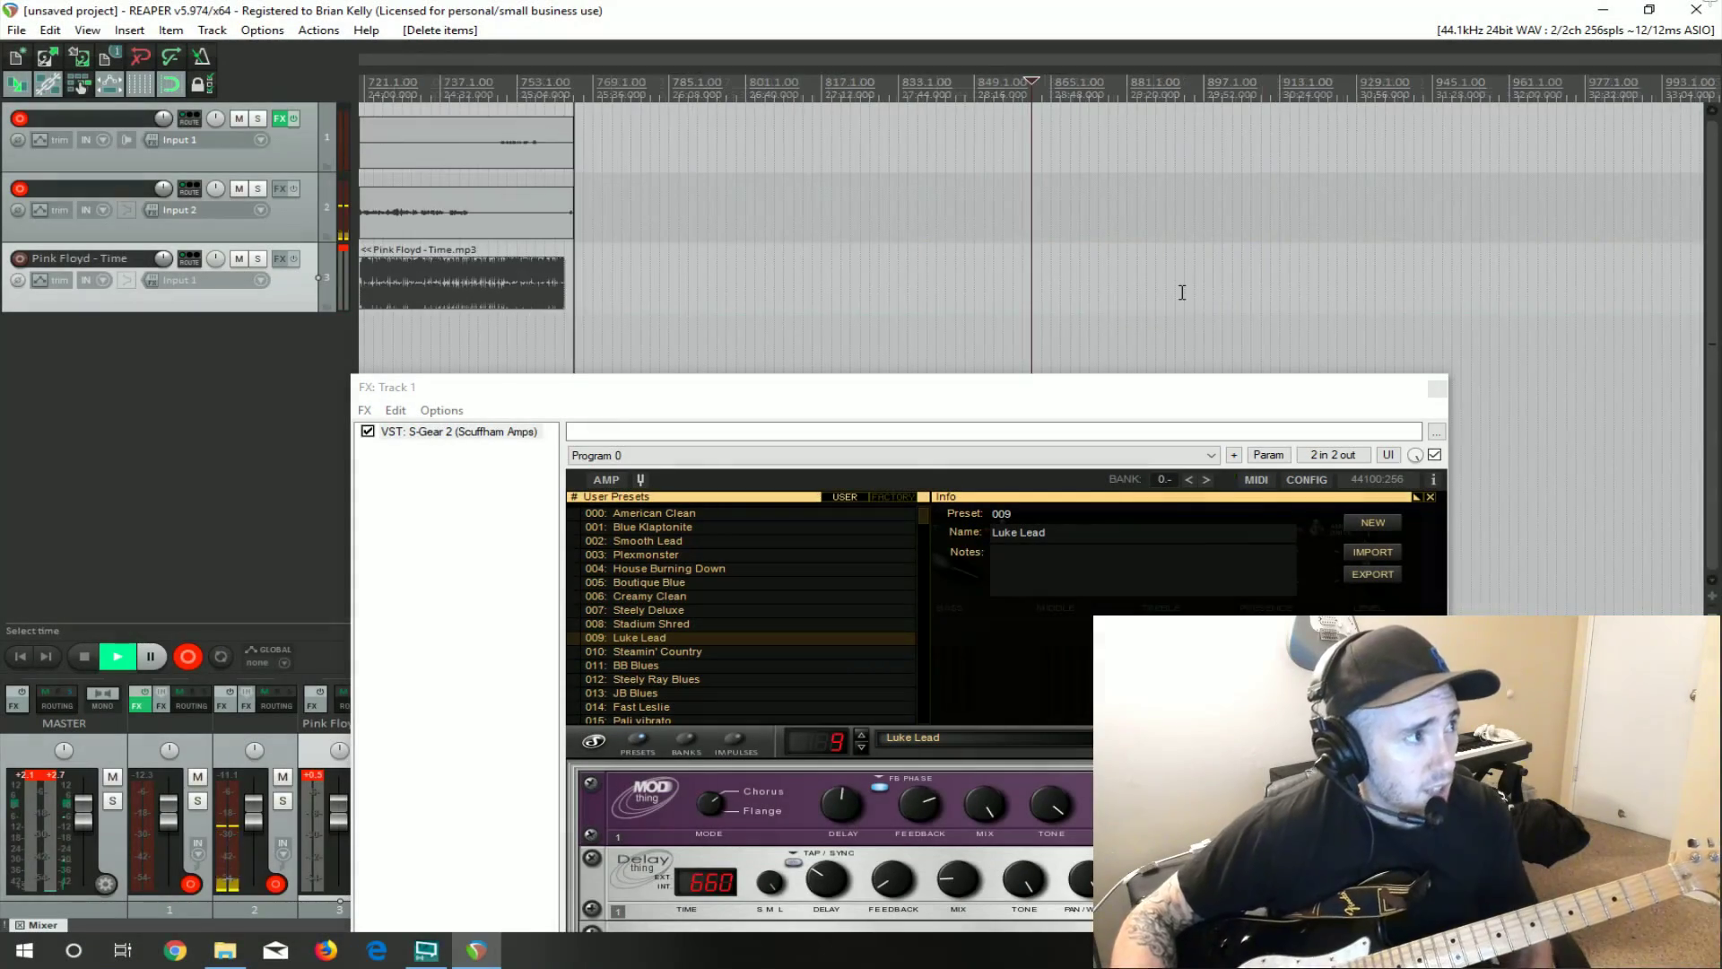
pyautogui.scroll(2, 718, 298)
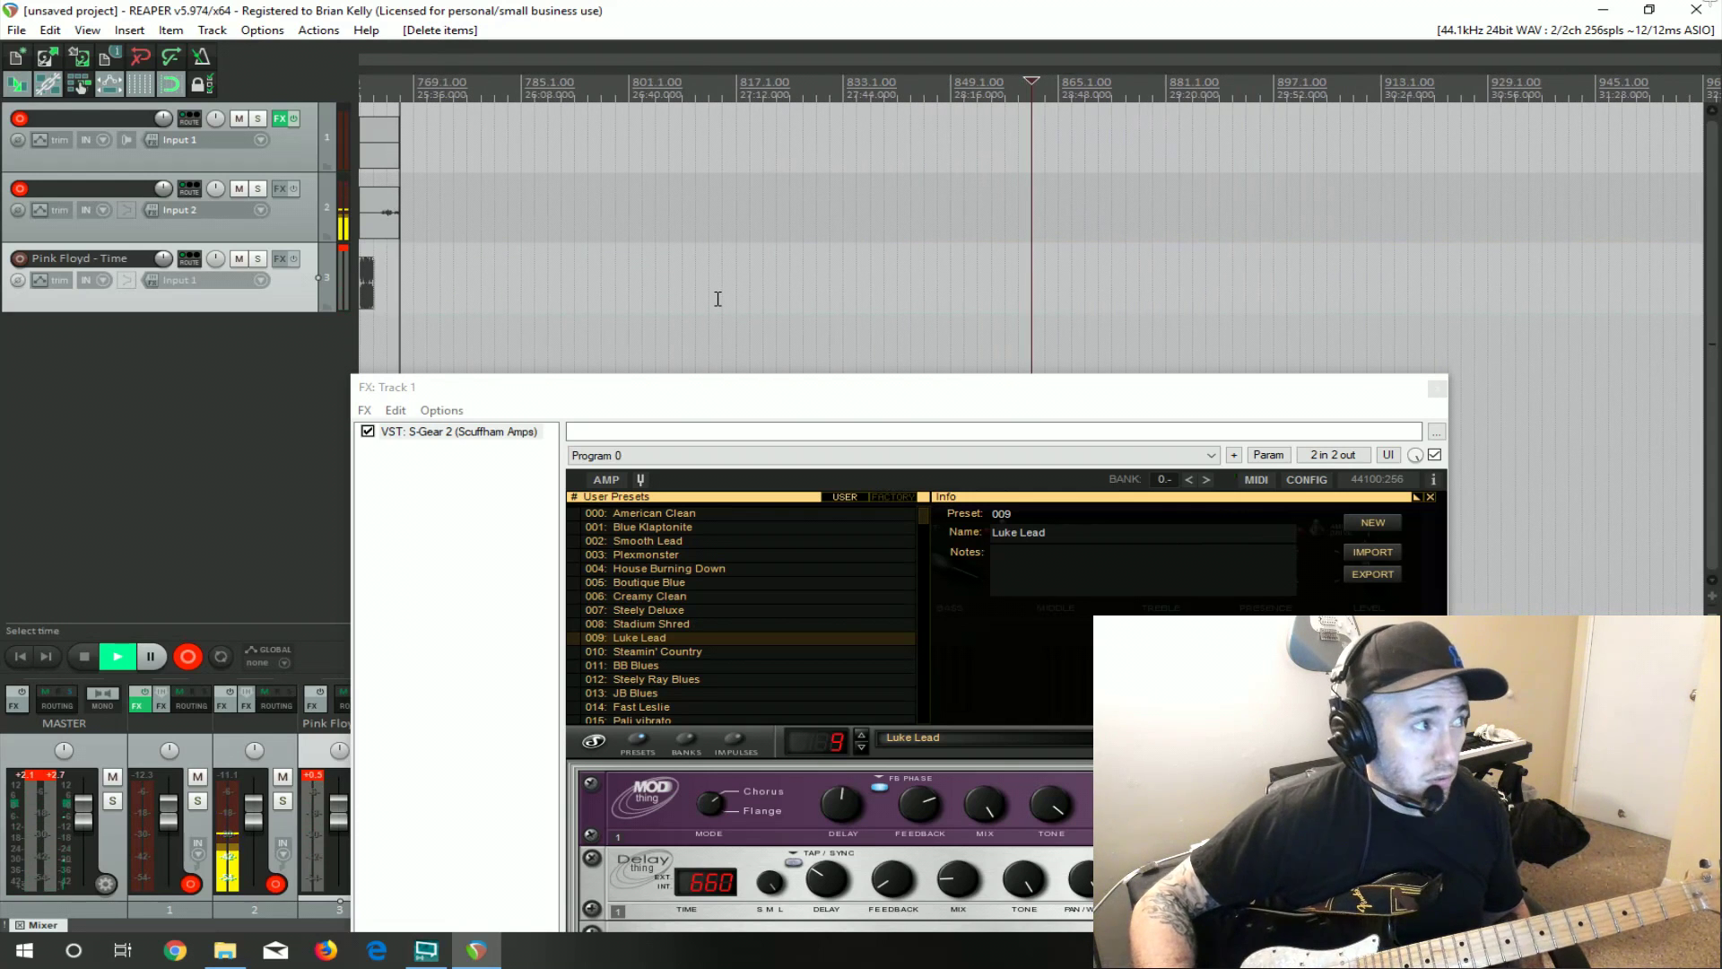
pyautogui.scroll(-3, 538, 269)
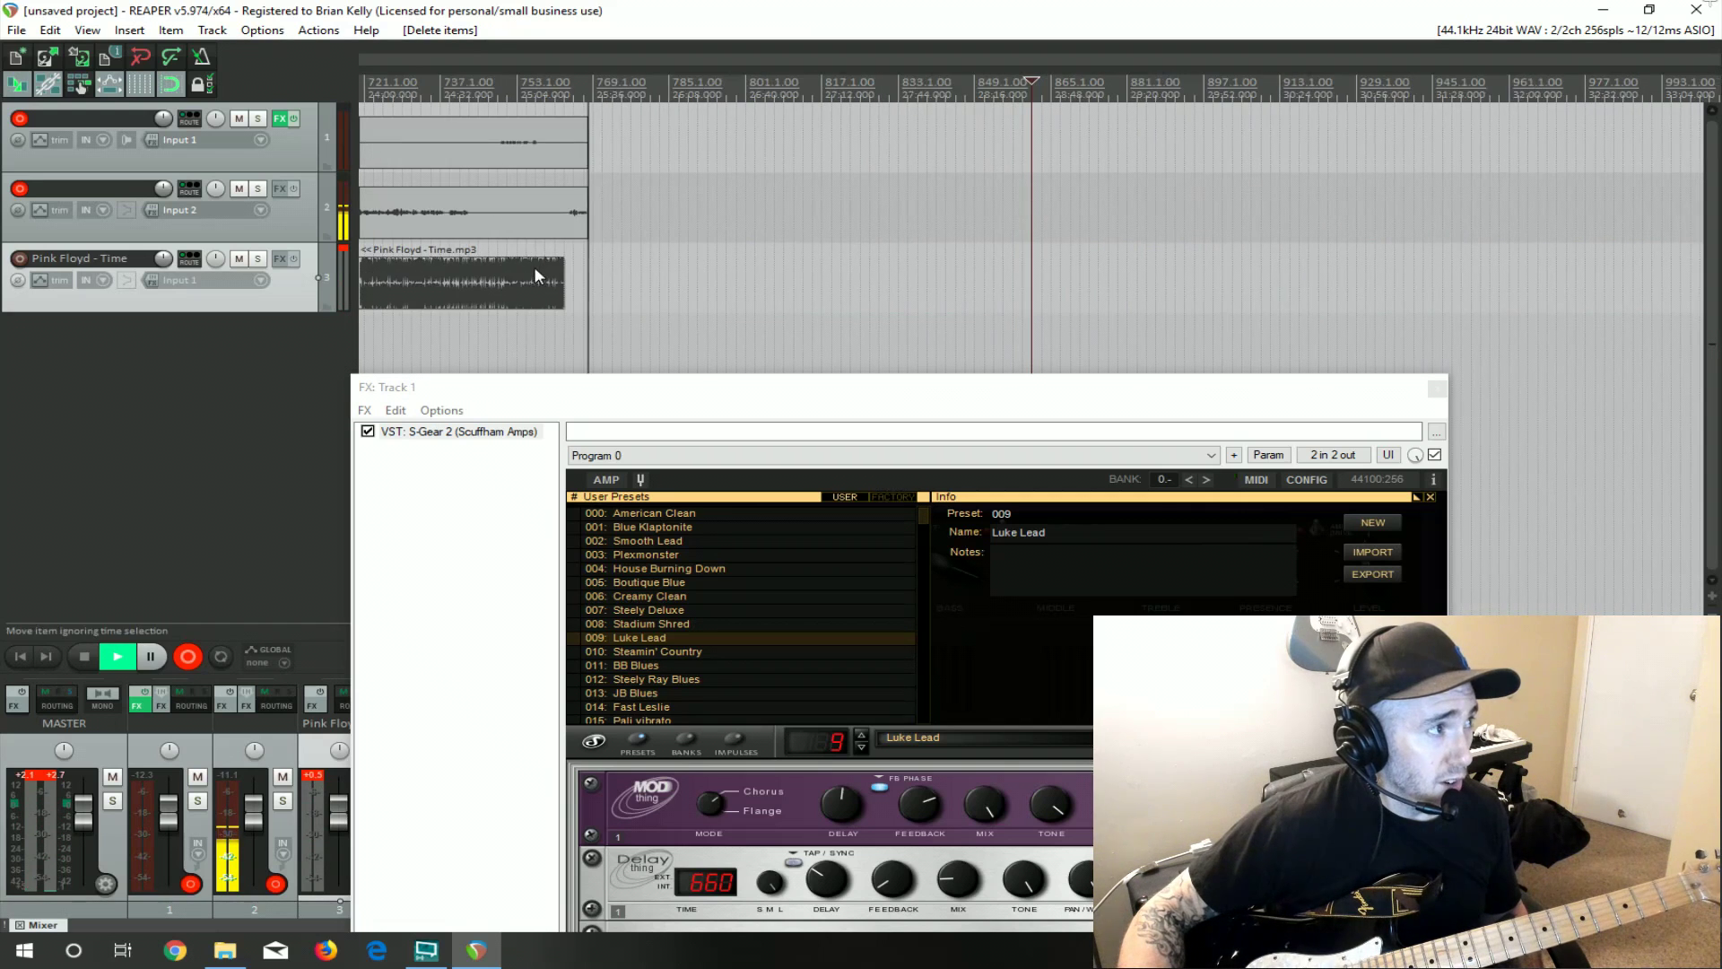